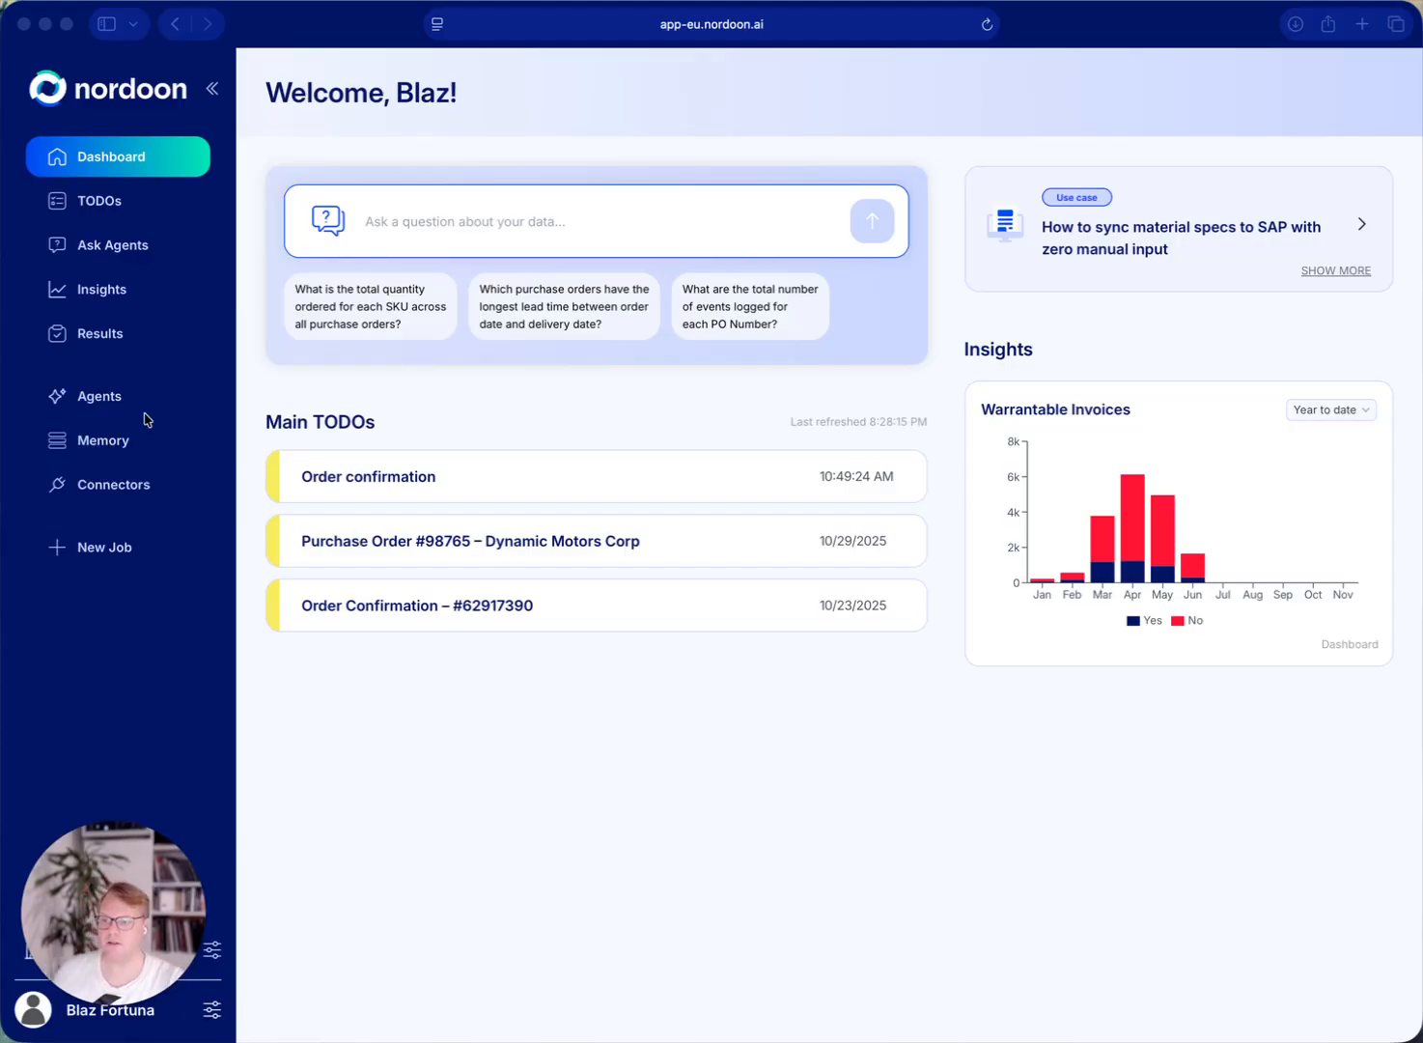
Step: Create a new agent from the pre-built Order Management agent under Sales & Customer Service Agents
click(91, 402)
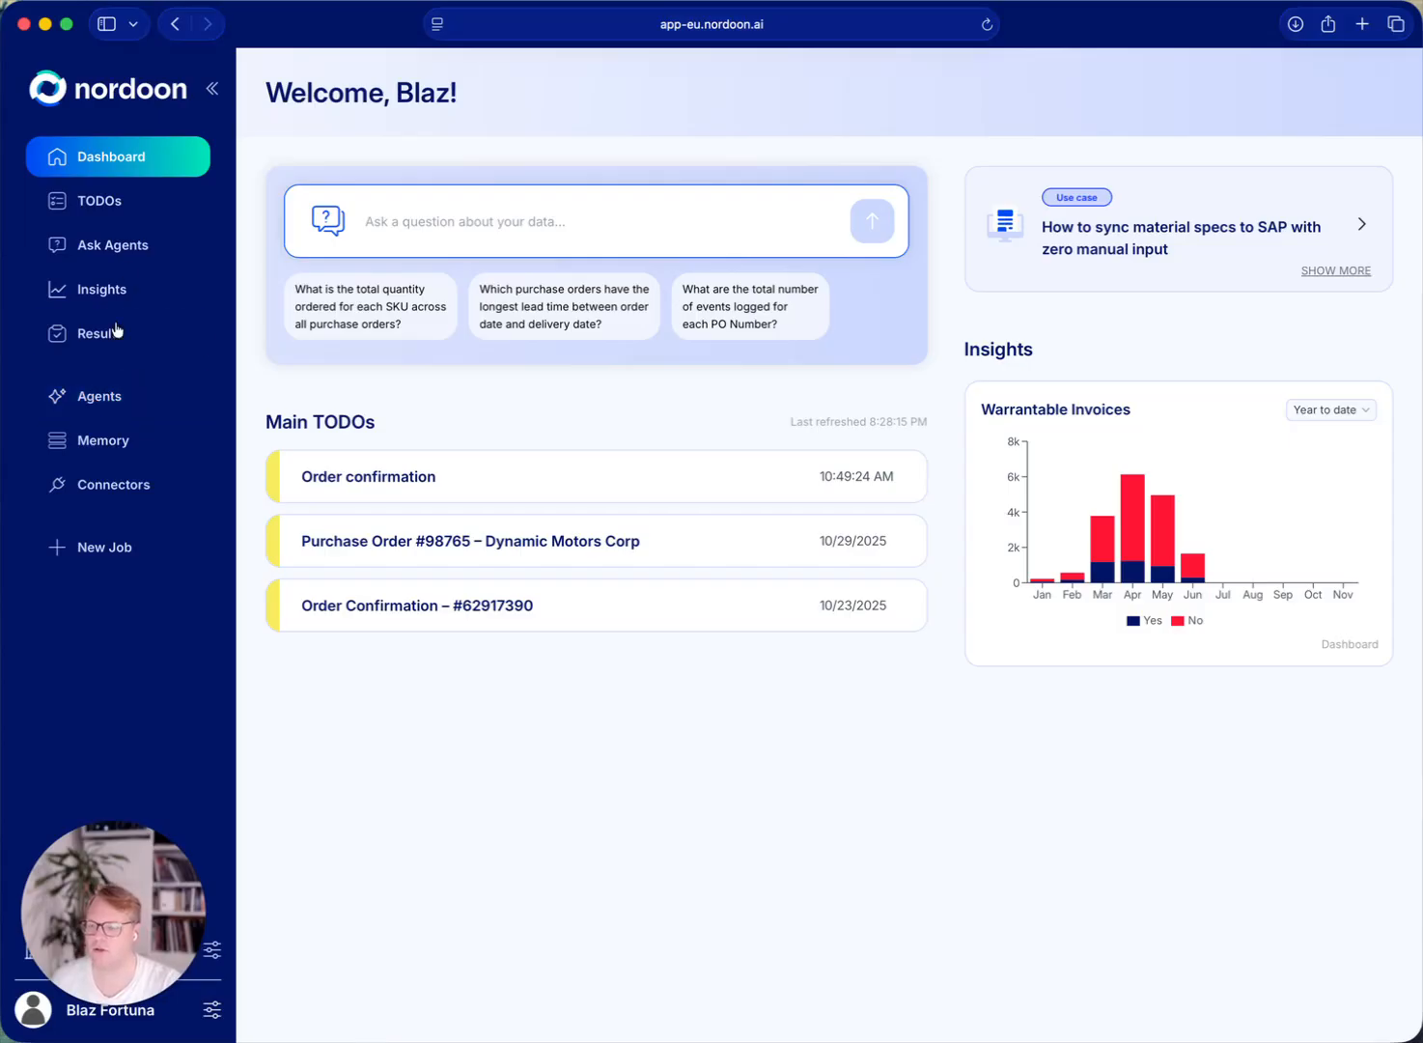
click(140, 407)
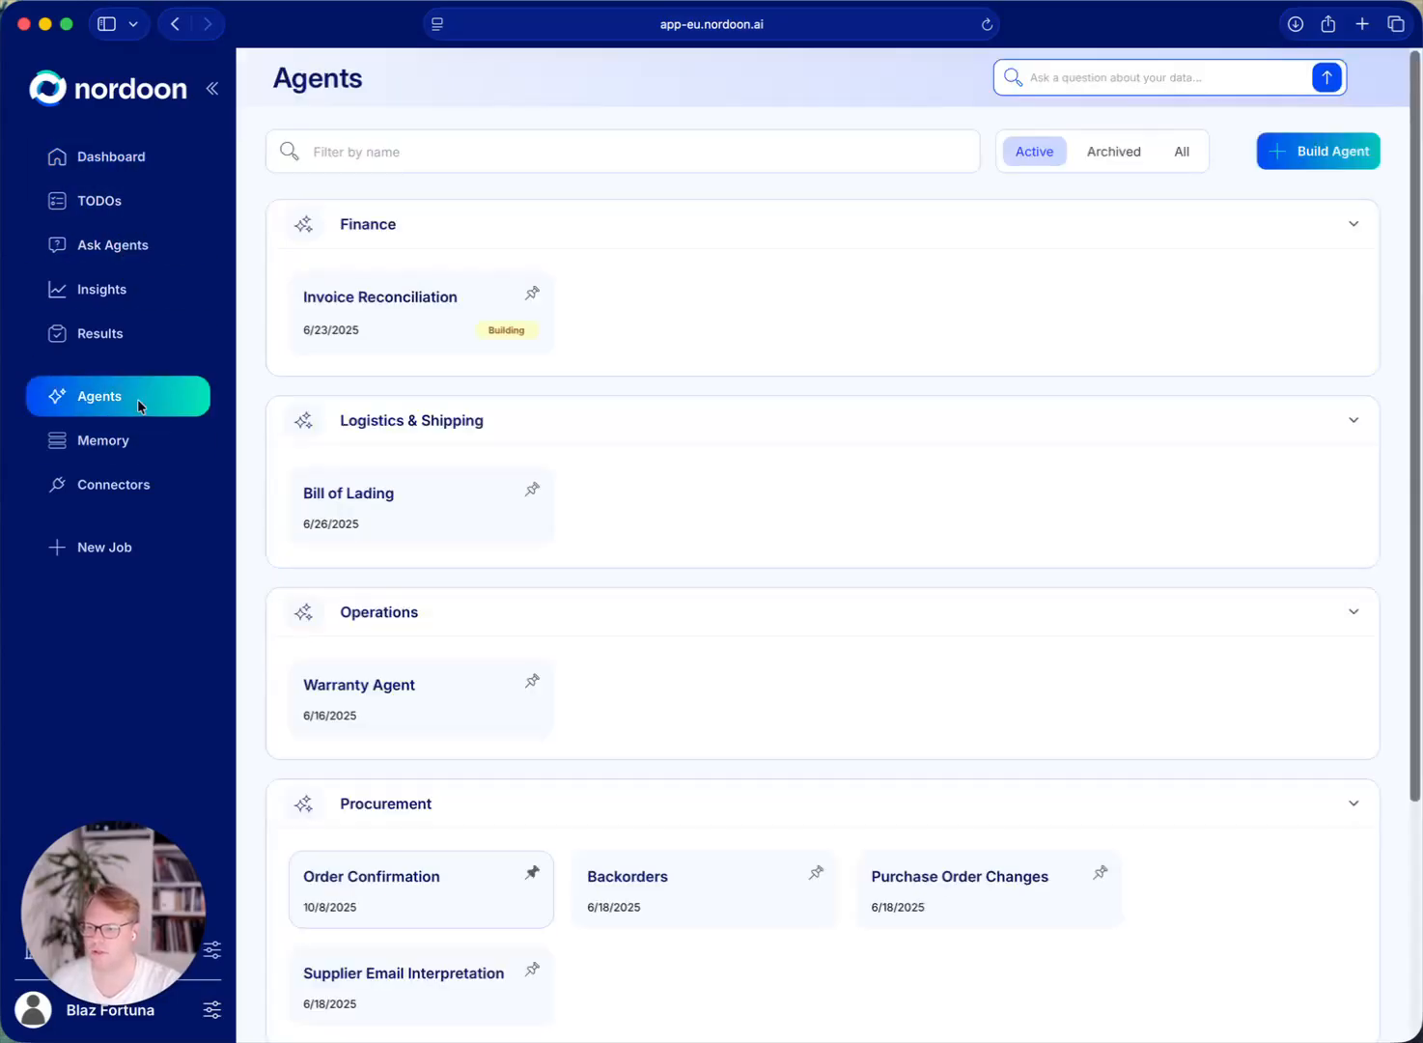
click(1339, 152)
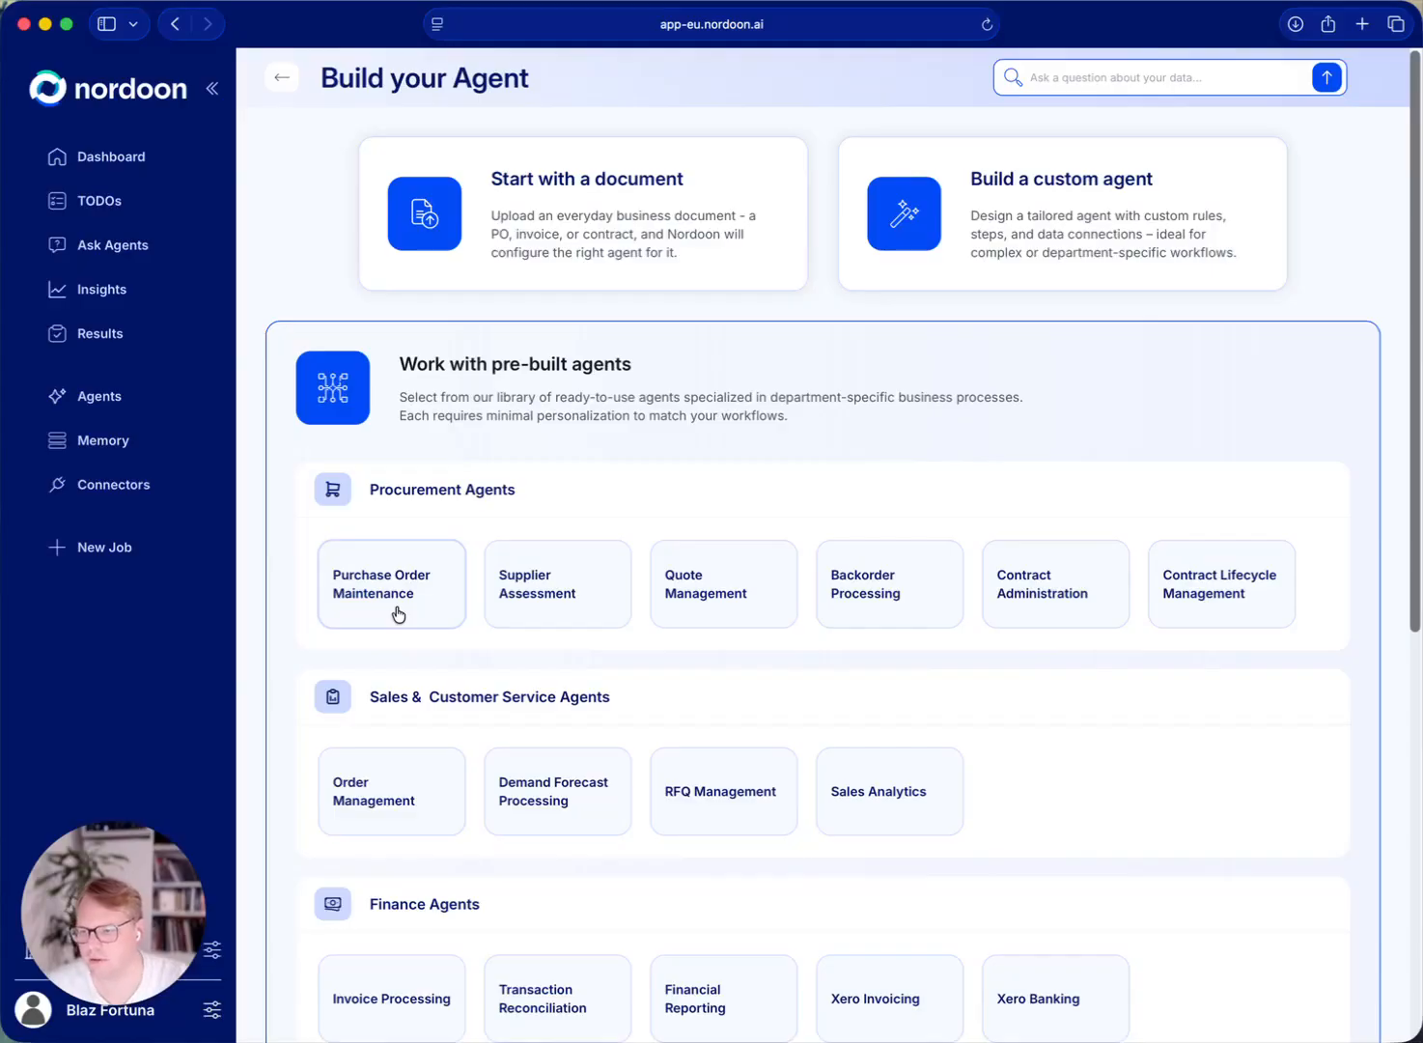
click(413, 786)
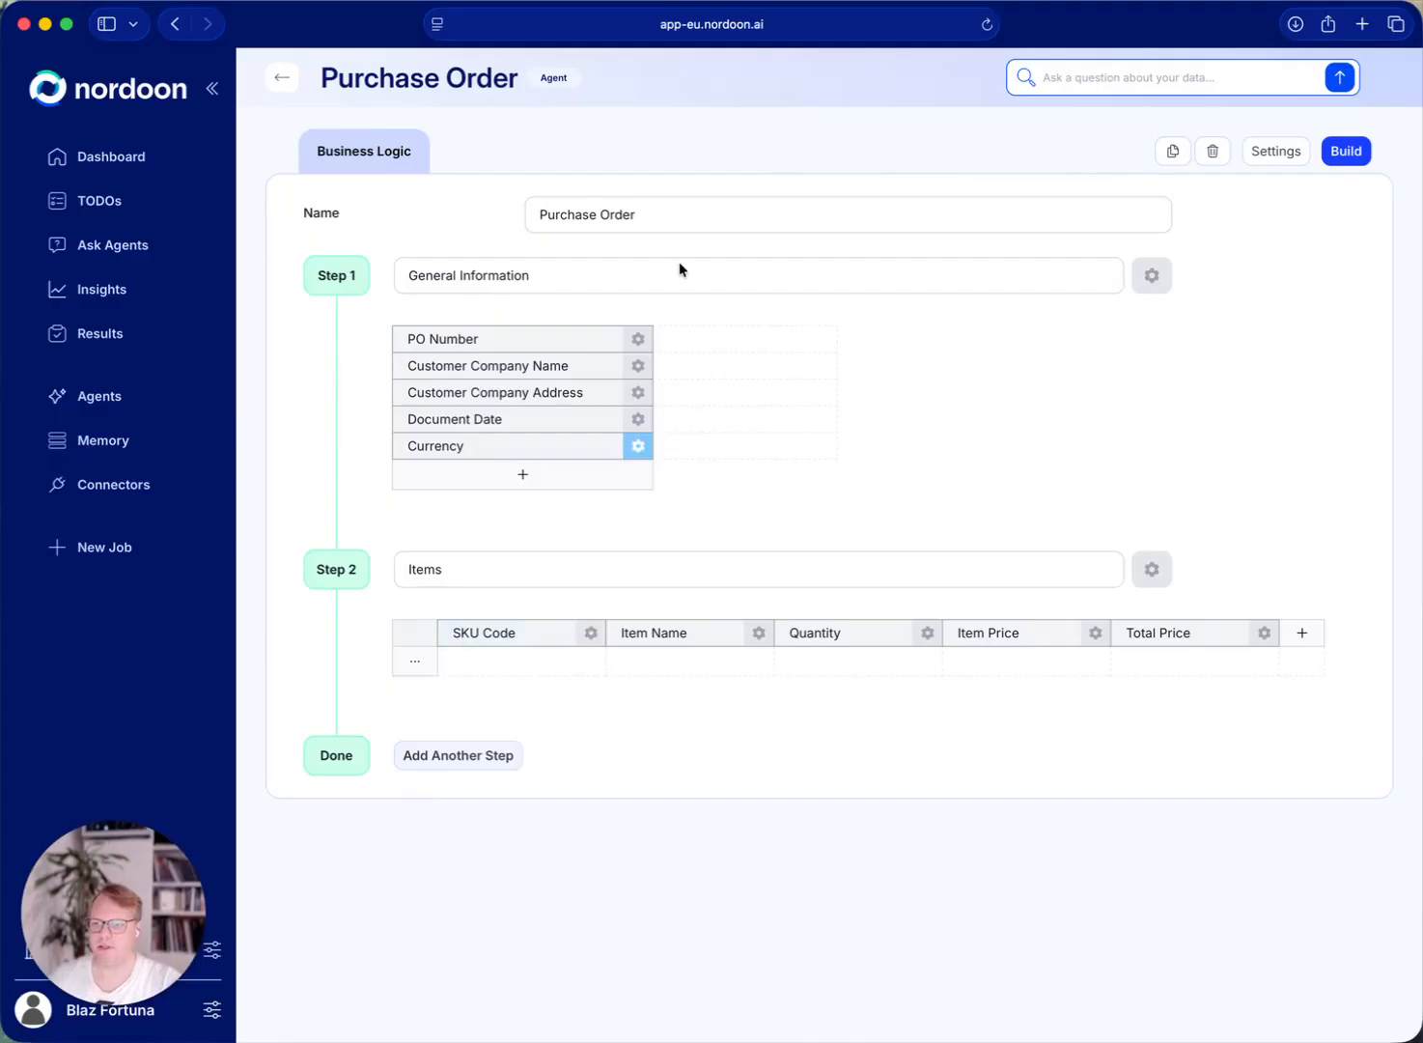
Step: Review the draft agent's name, its General Information fields and the columns of its Items table
double_click(640, 207)
triple_click(641, 206)
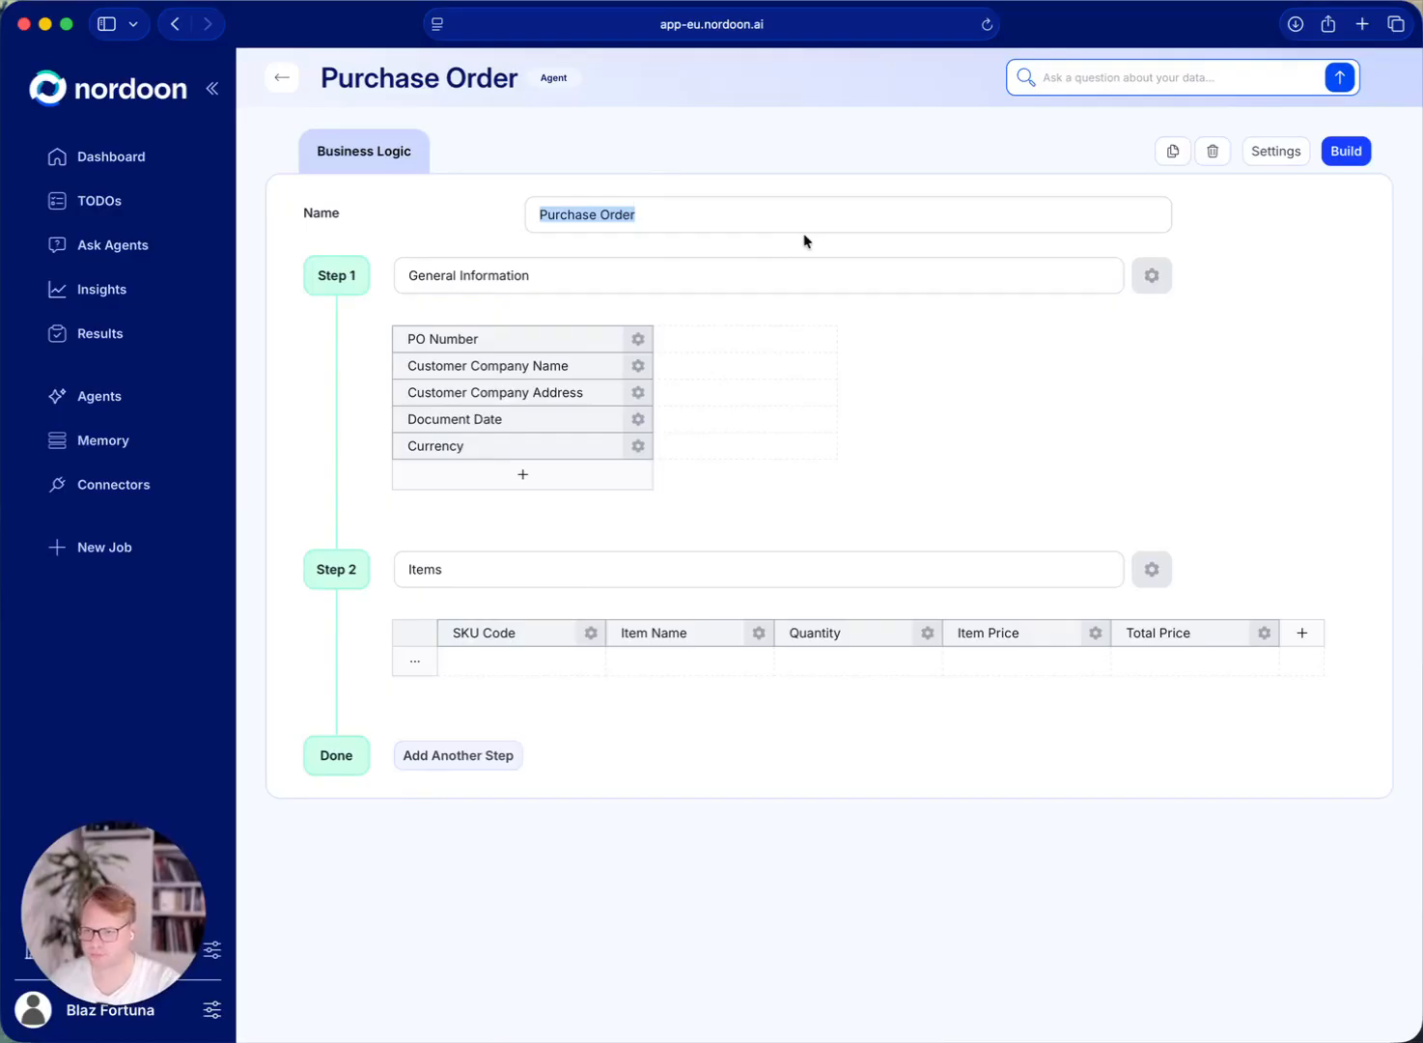
click(853, 311)
click(545, 342)
click(548, 381)
click(557, 368)
click(561, 391)
click(569, 420)
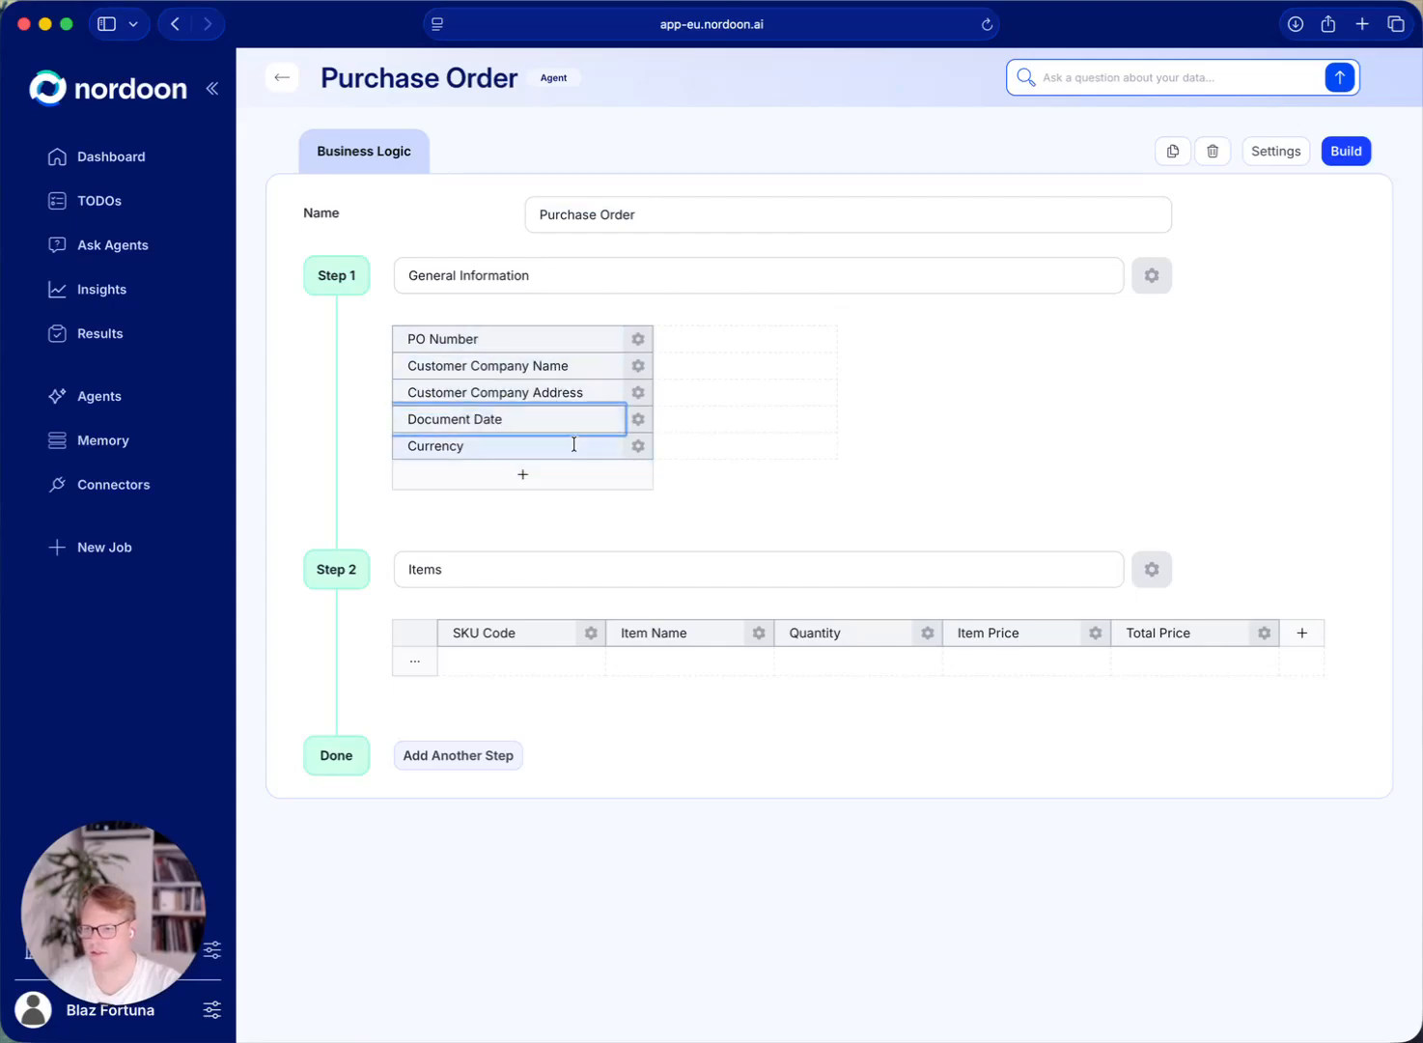
click(572, 446)
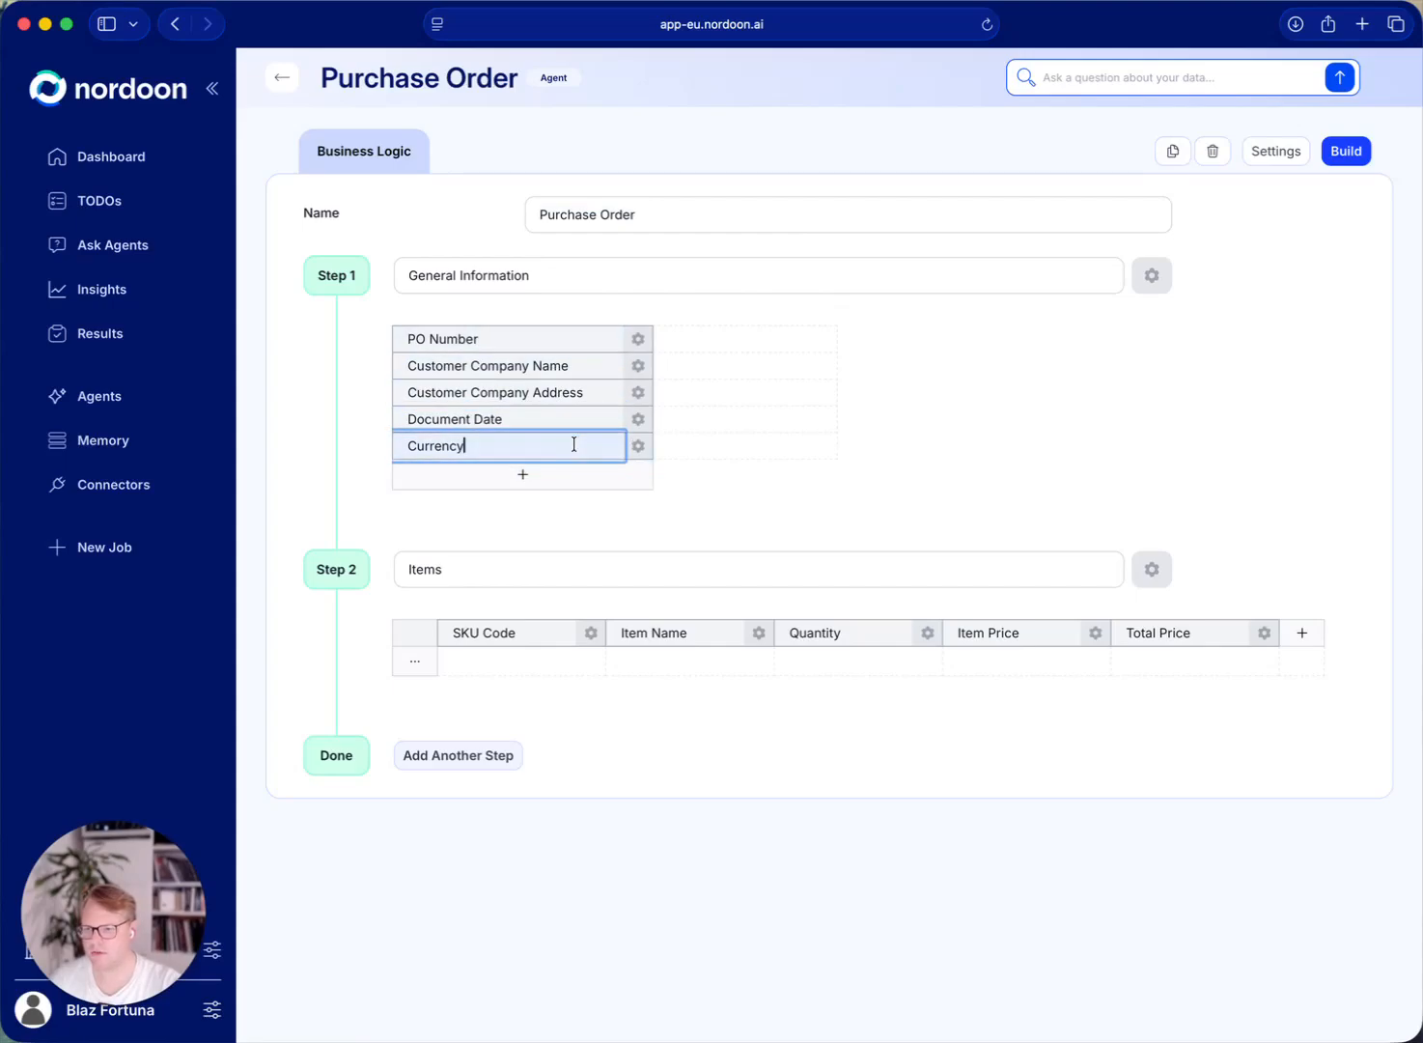
click(548, 637)
click(695, 638)
click(816, 637)
click(1001, 639)
click(1195, 633)
click(1232, 471)
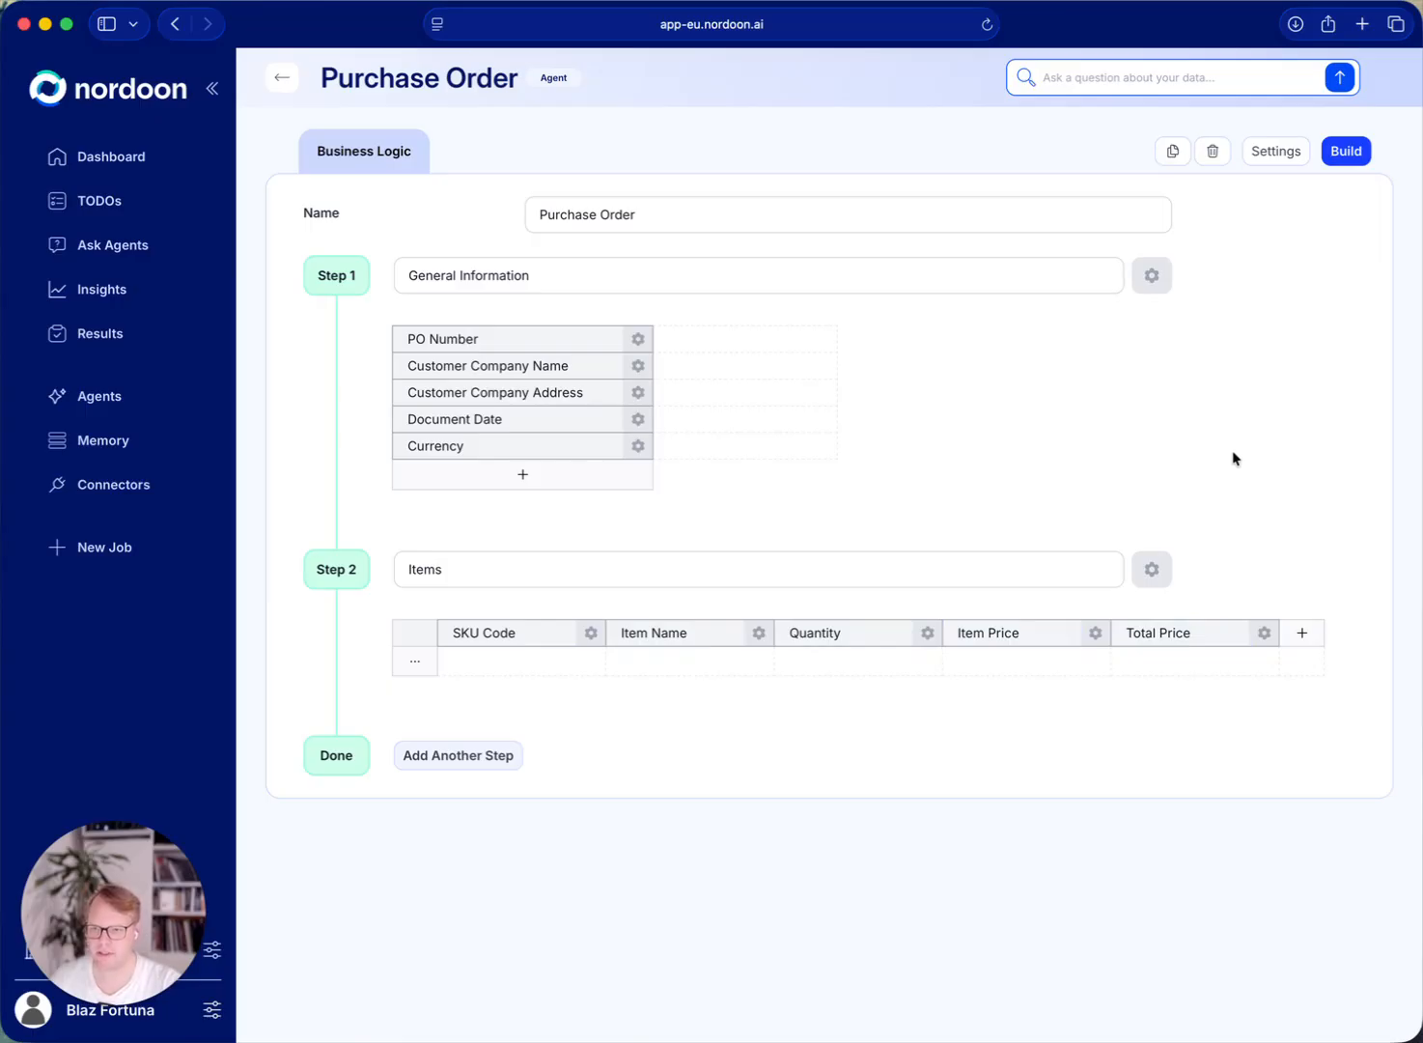
Step: Build the Purchase Order agent and check which job types it offers
click(1361, 150)
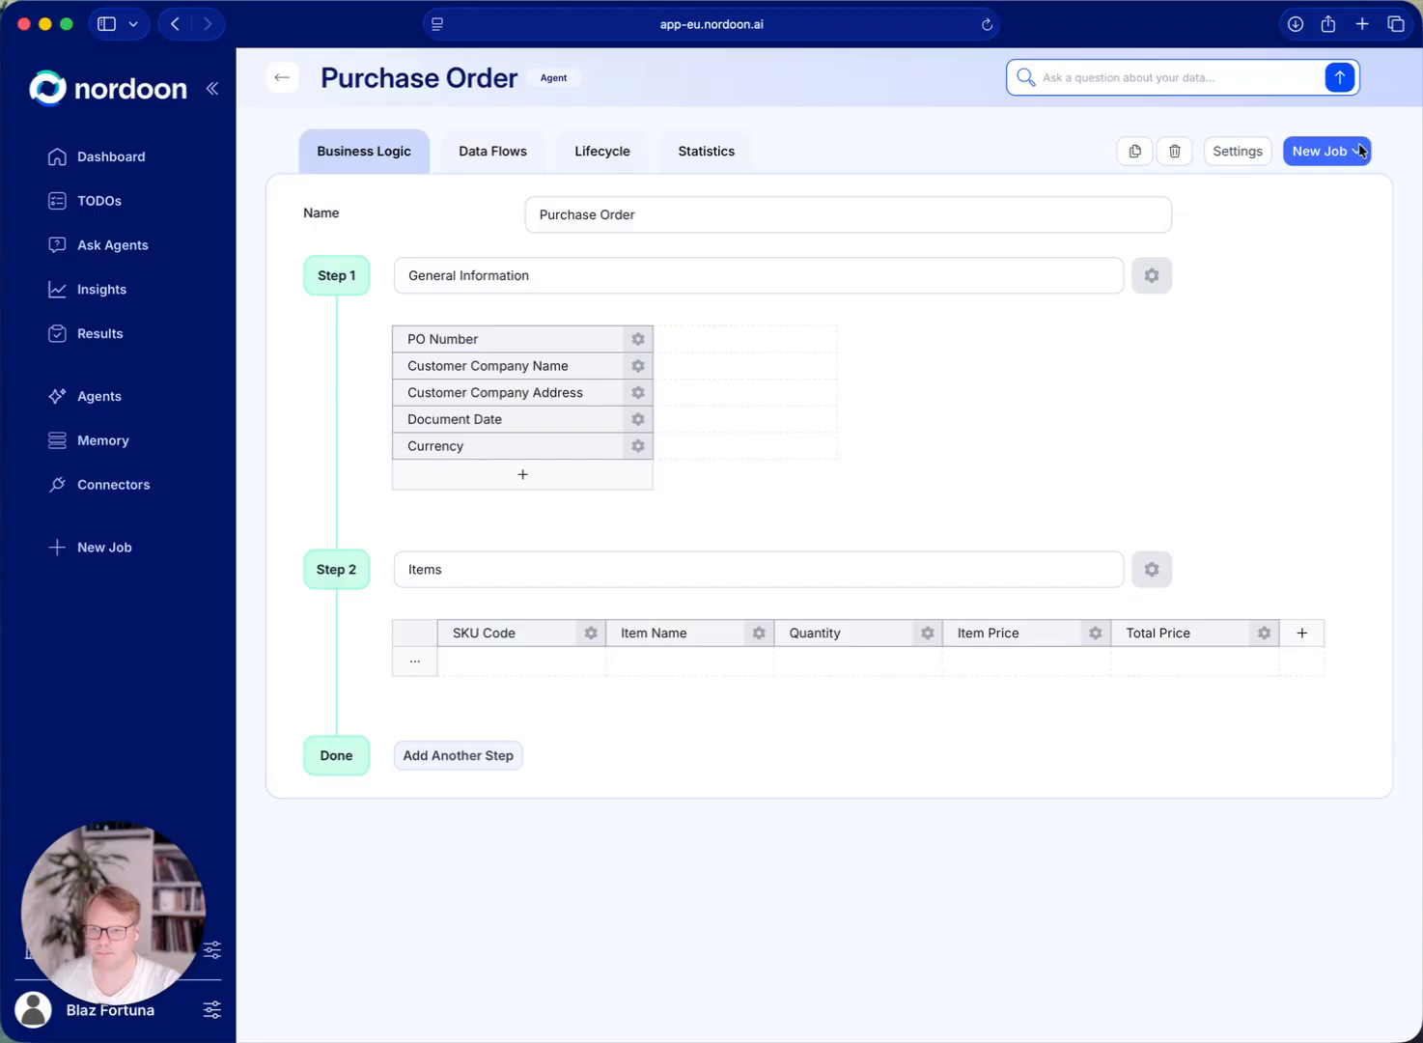
click(1358, 151)
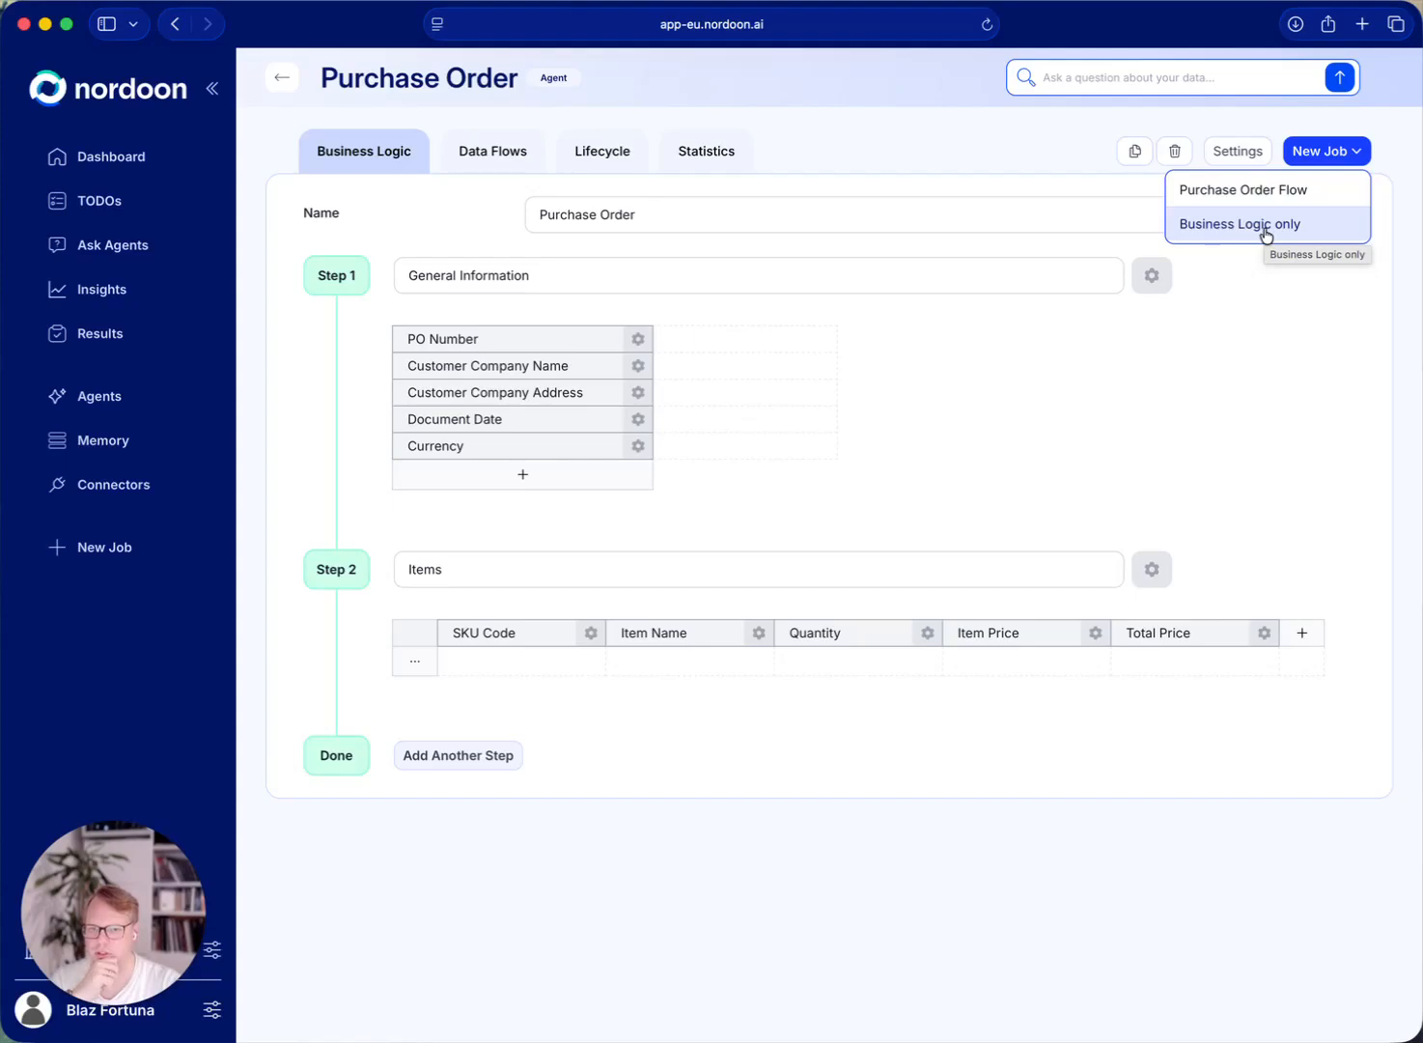
click(1274, 376)
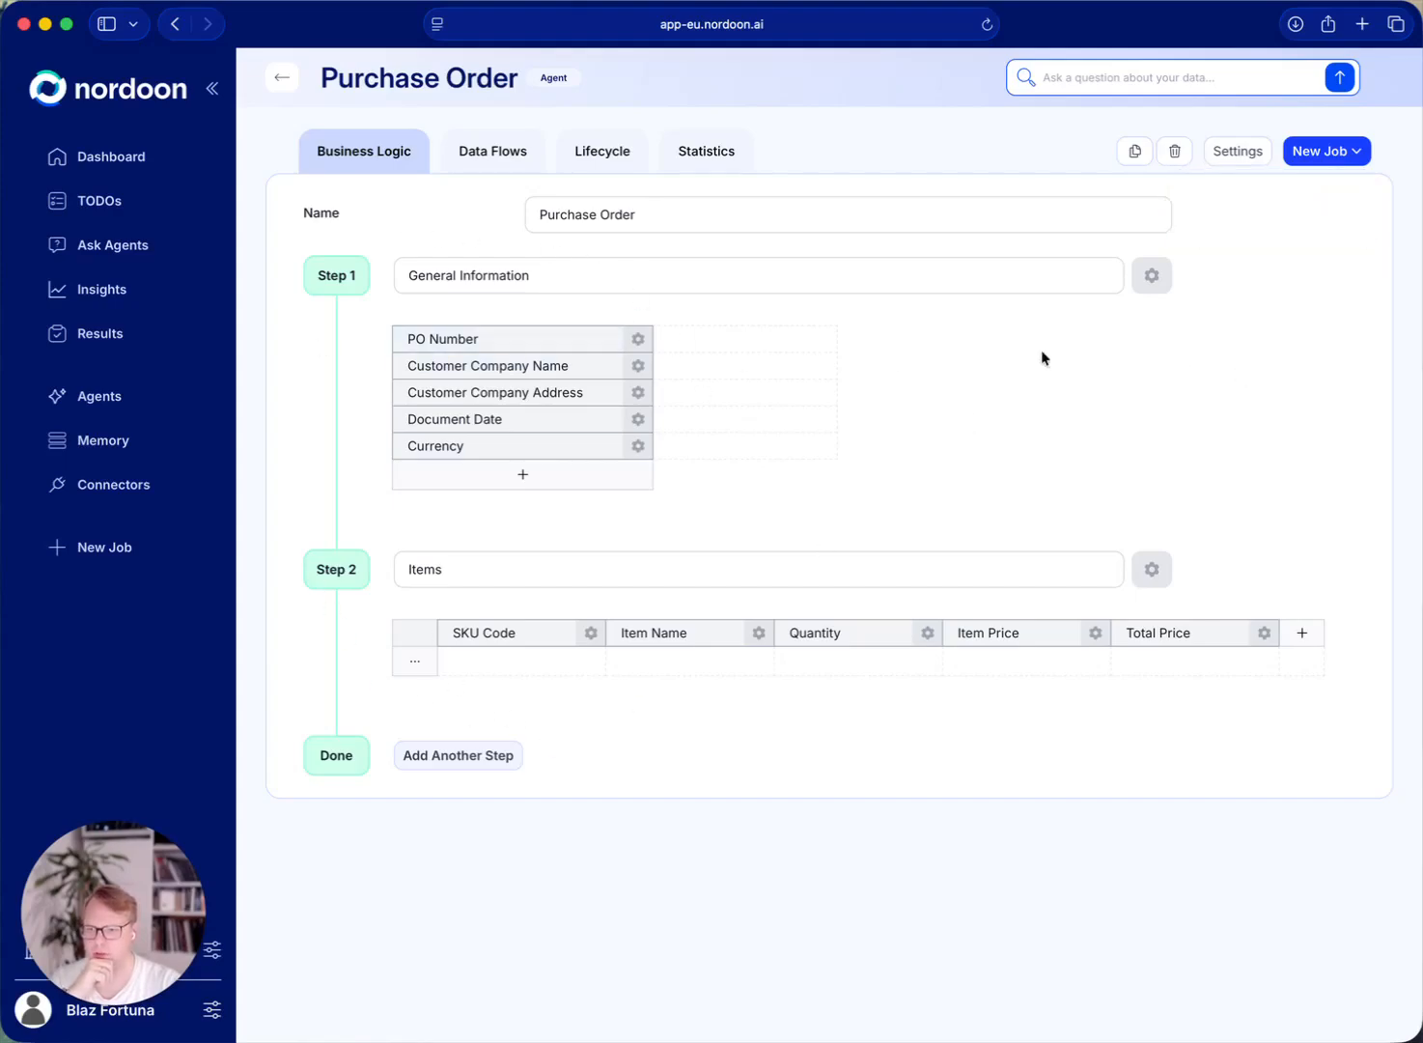
Step: Run a Business Logic only job on Dynamic Motors Corp_PO.pdf and review the extracted data alongside the source document
click(1350, 148)
click(1263, 226)
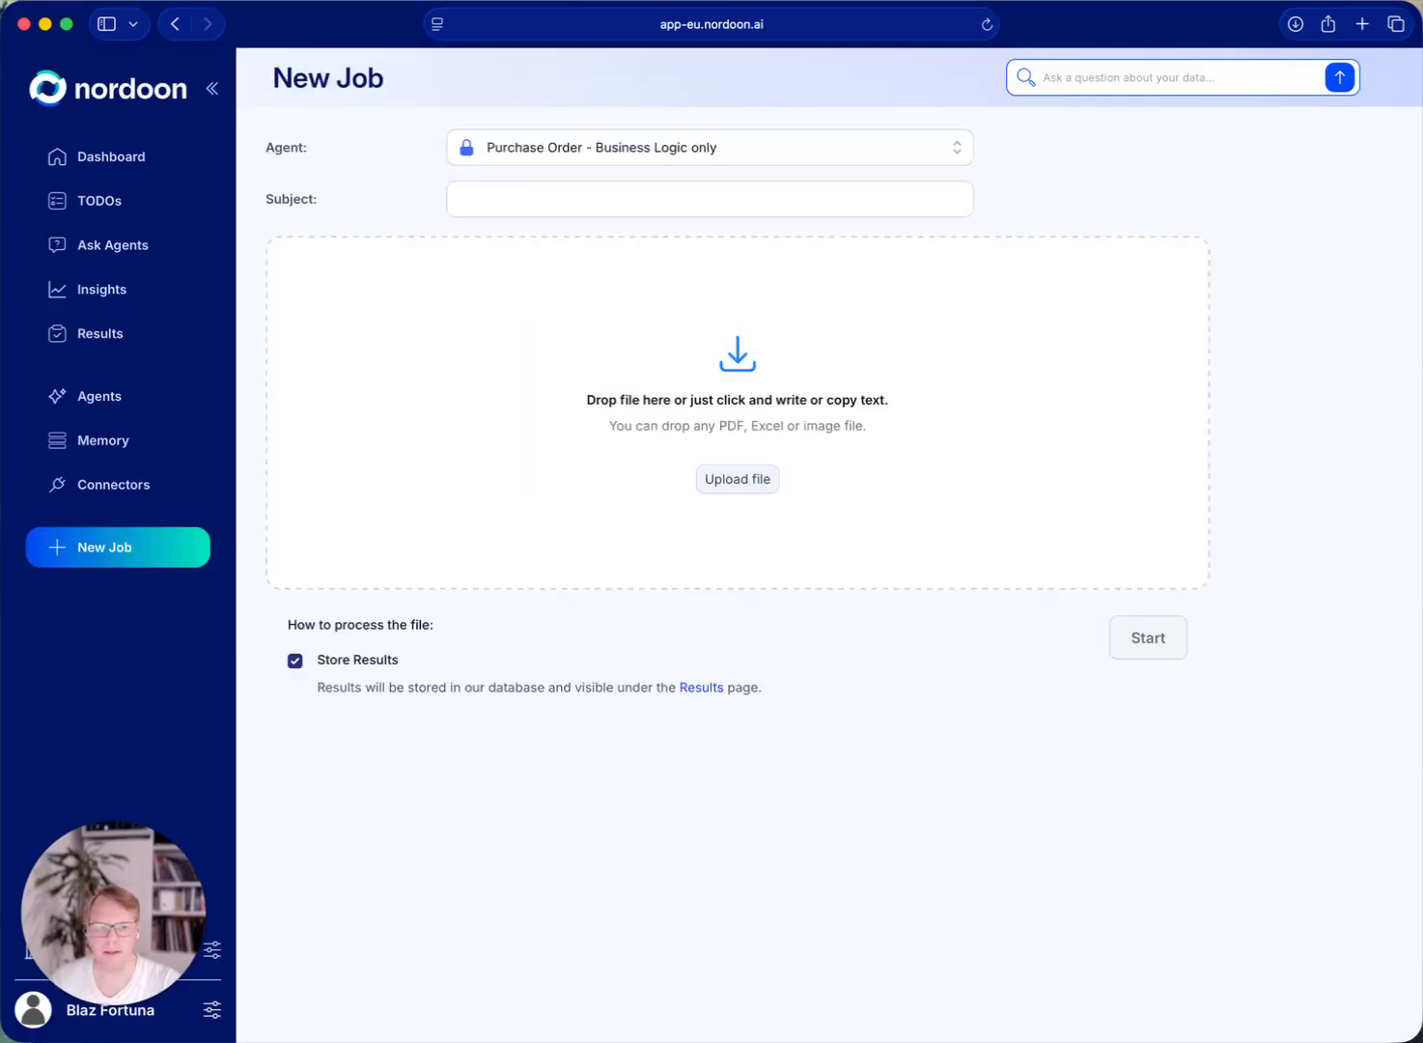
drag(1421, 410, 858, 396)
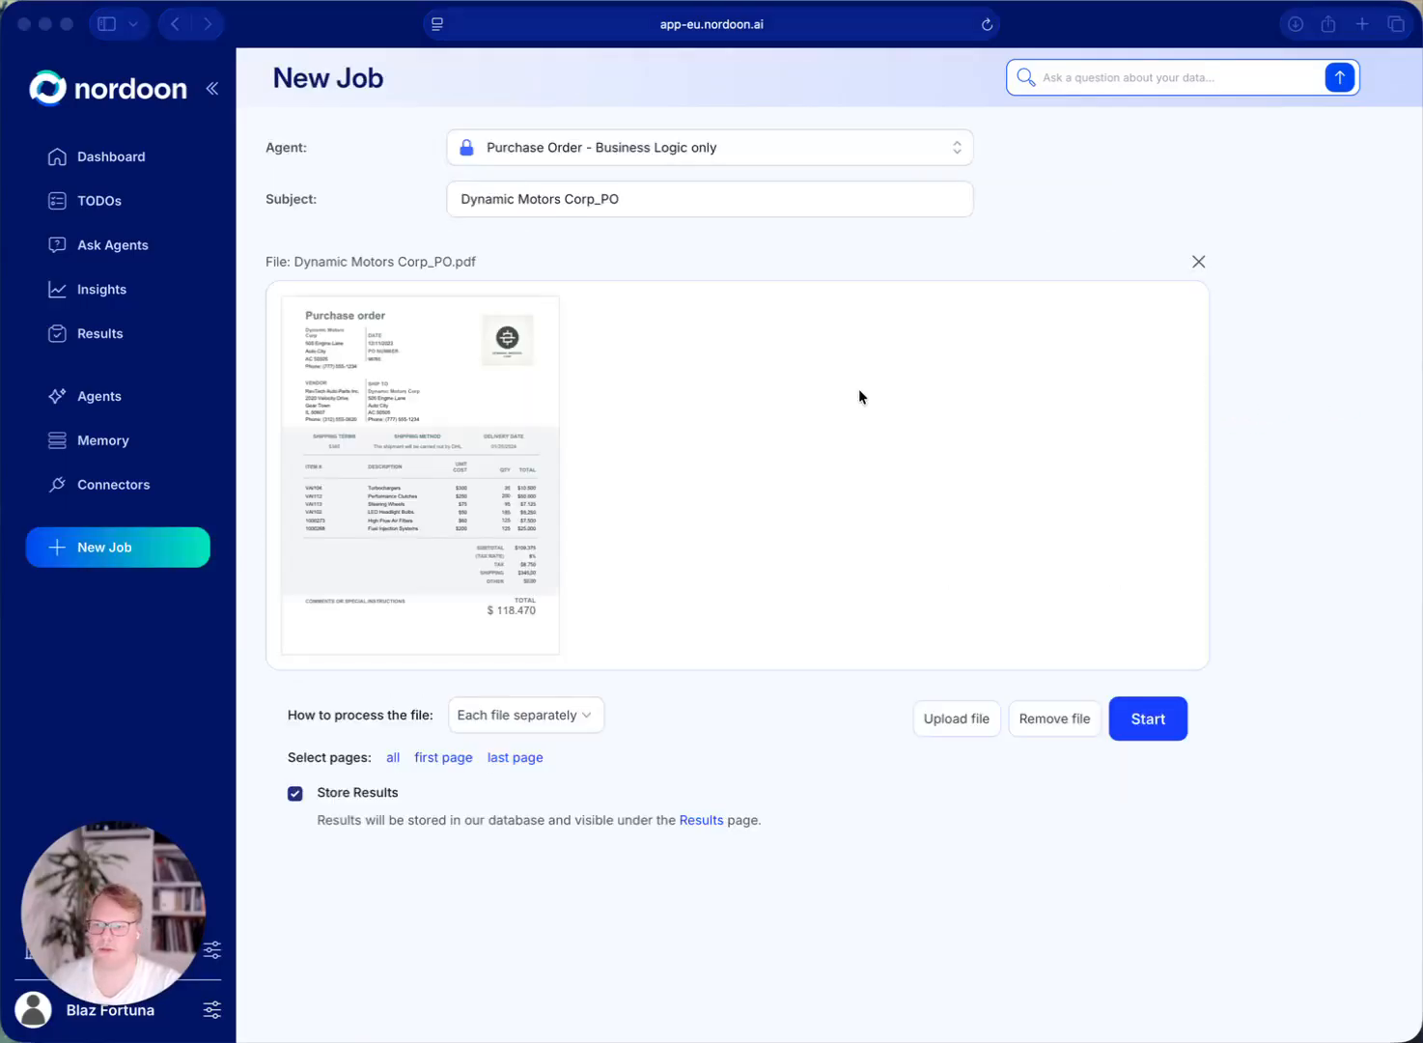
click(1157, 722)
click(1157, 722)
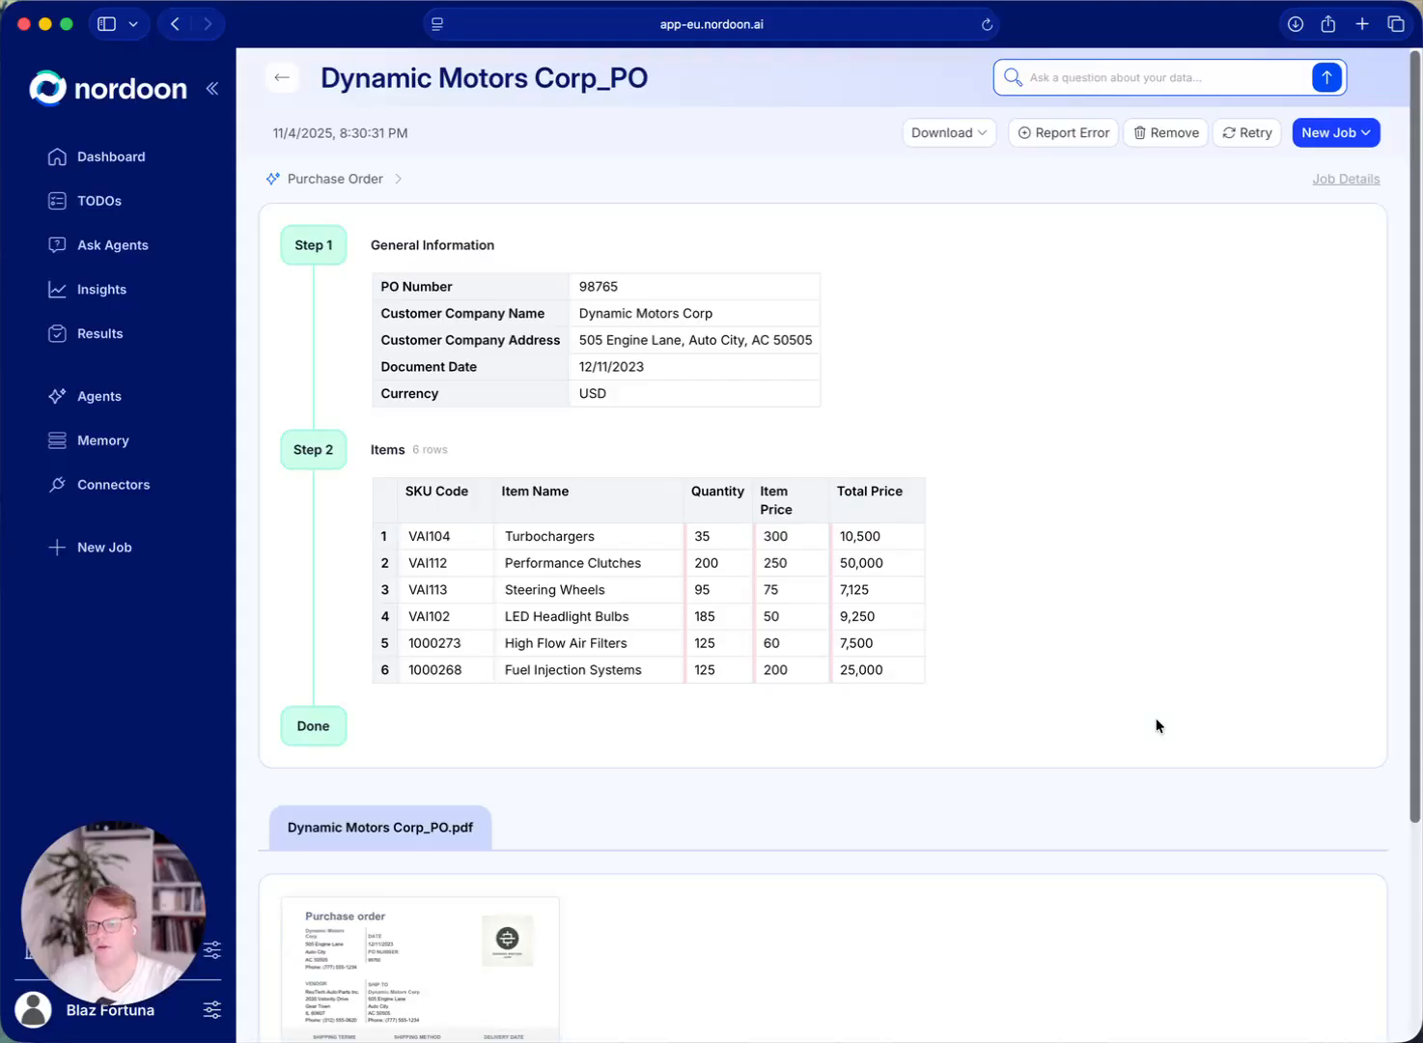
scroll(560, 898, down, 3)
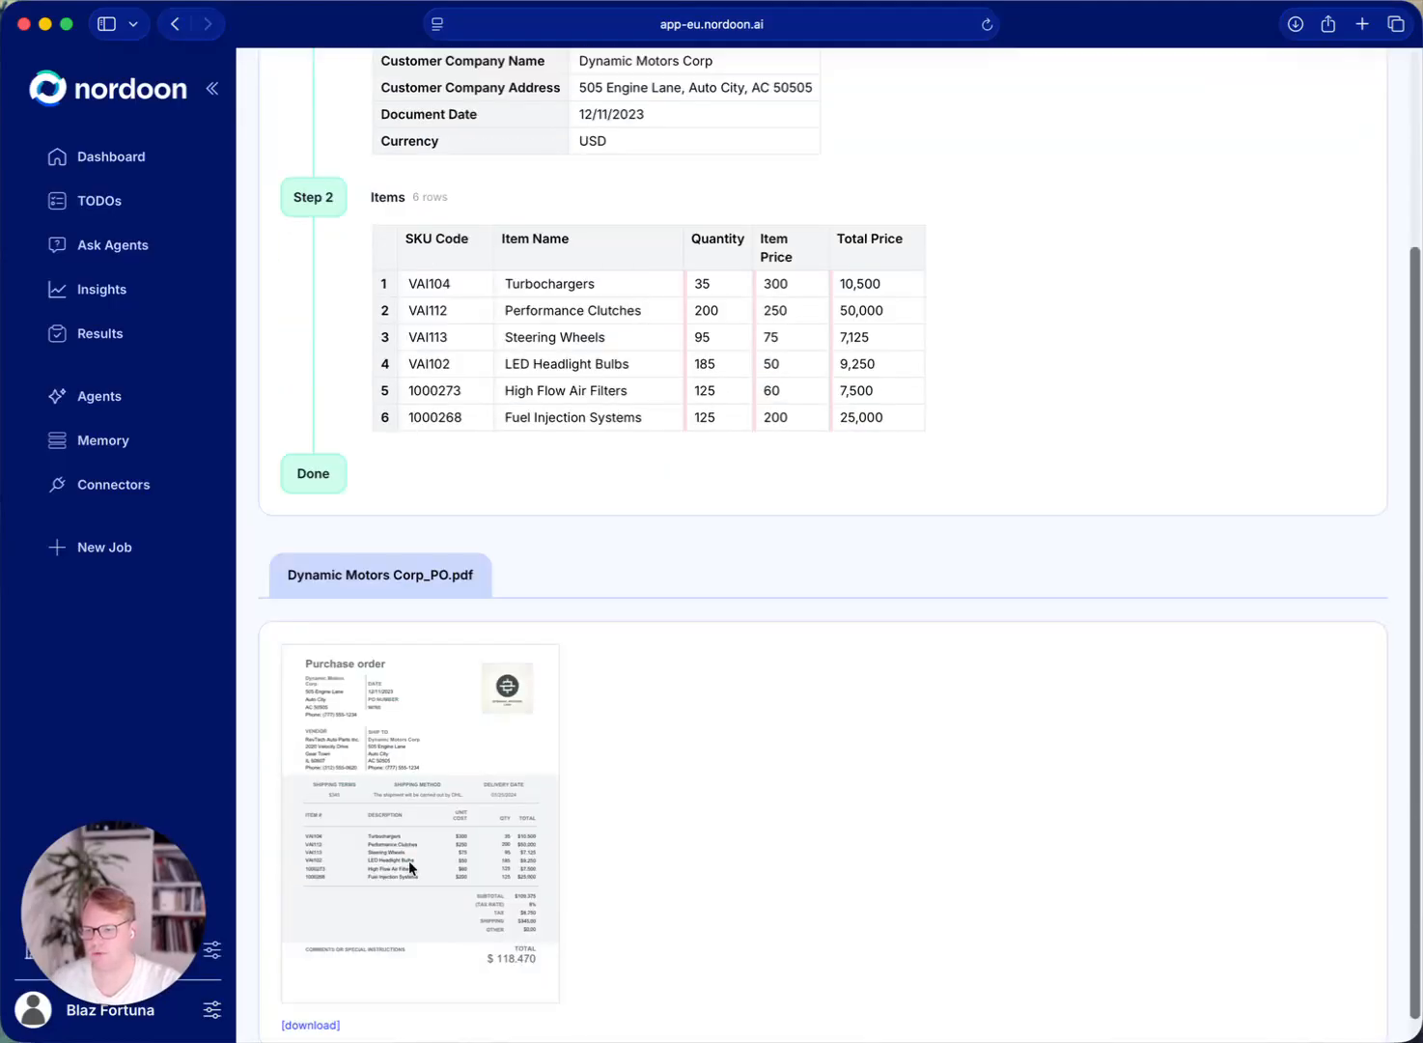
scroll(409, 860, up, 3)
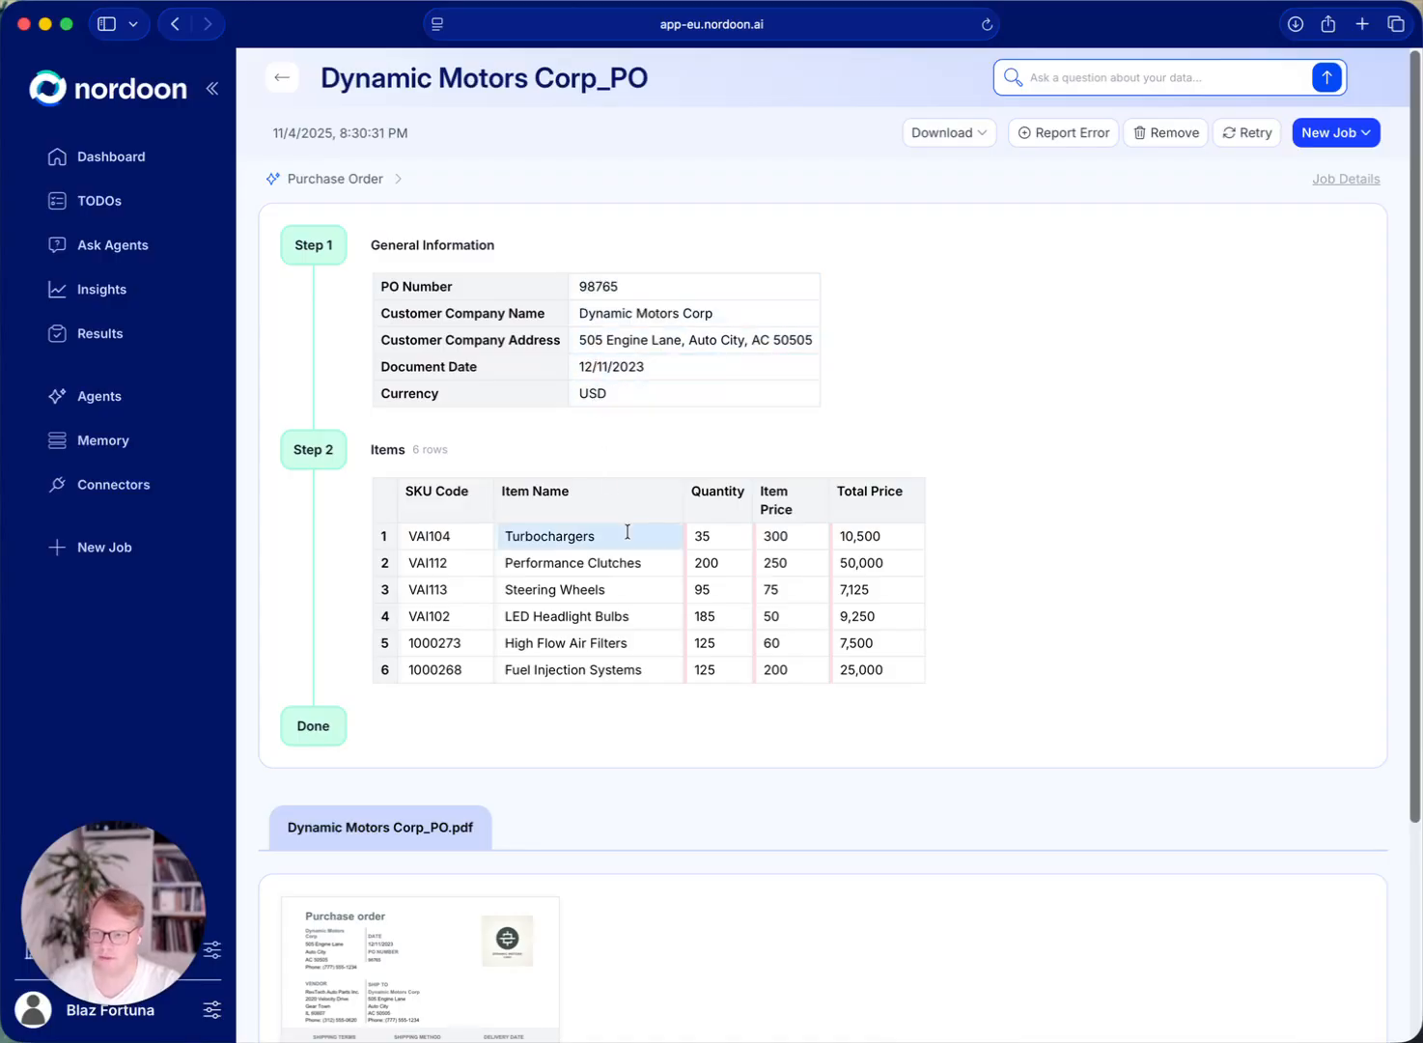
drag(637, 313, 651, 340)
click(650, 340)
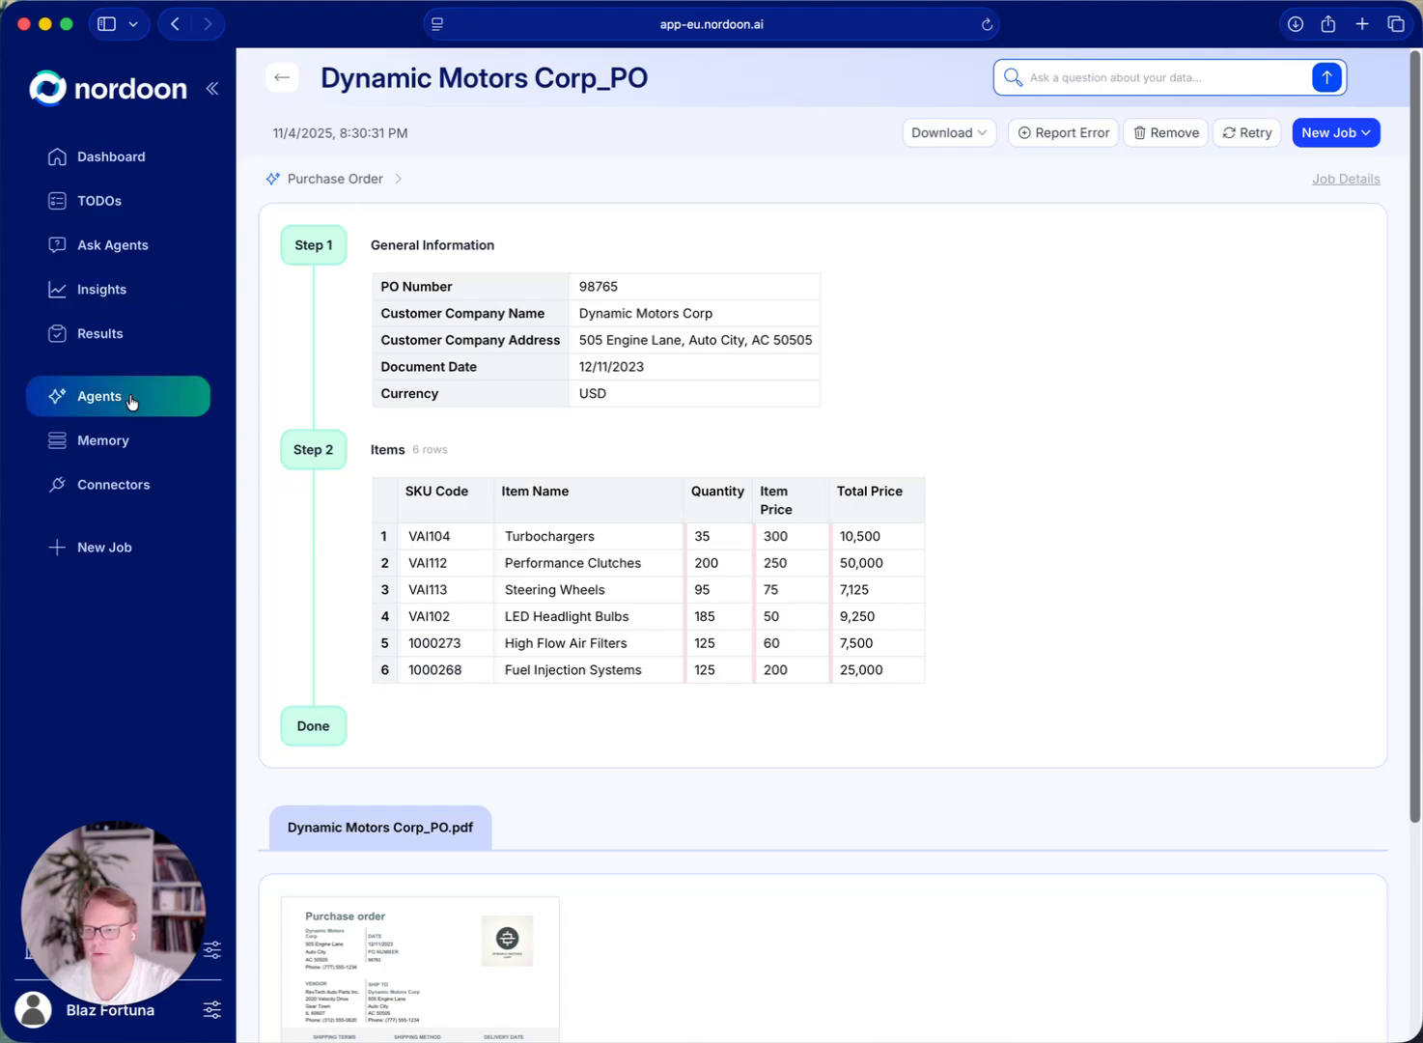
Step: Add a Requested Date field to the Purchase Order agent's General Information step and move it above Currency
click(338, 179)
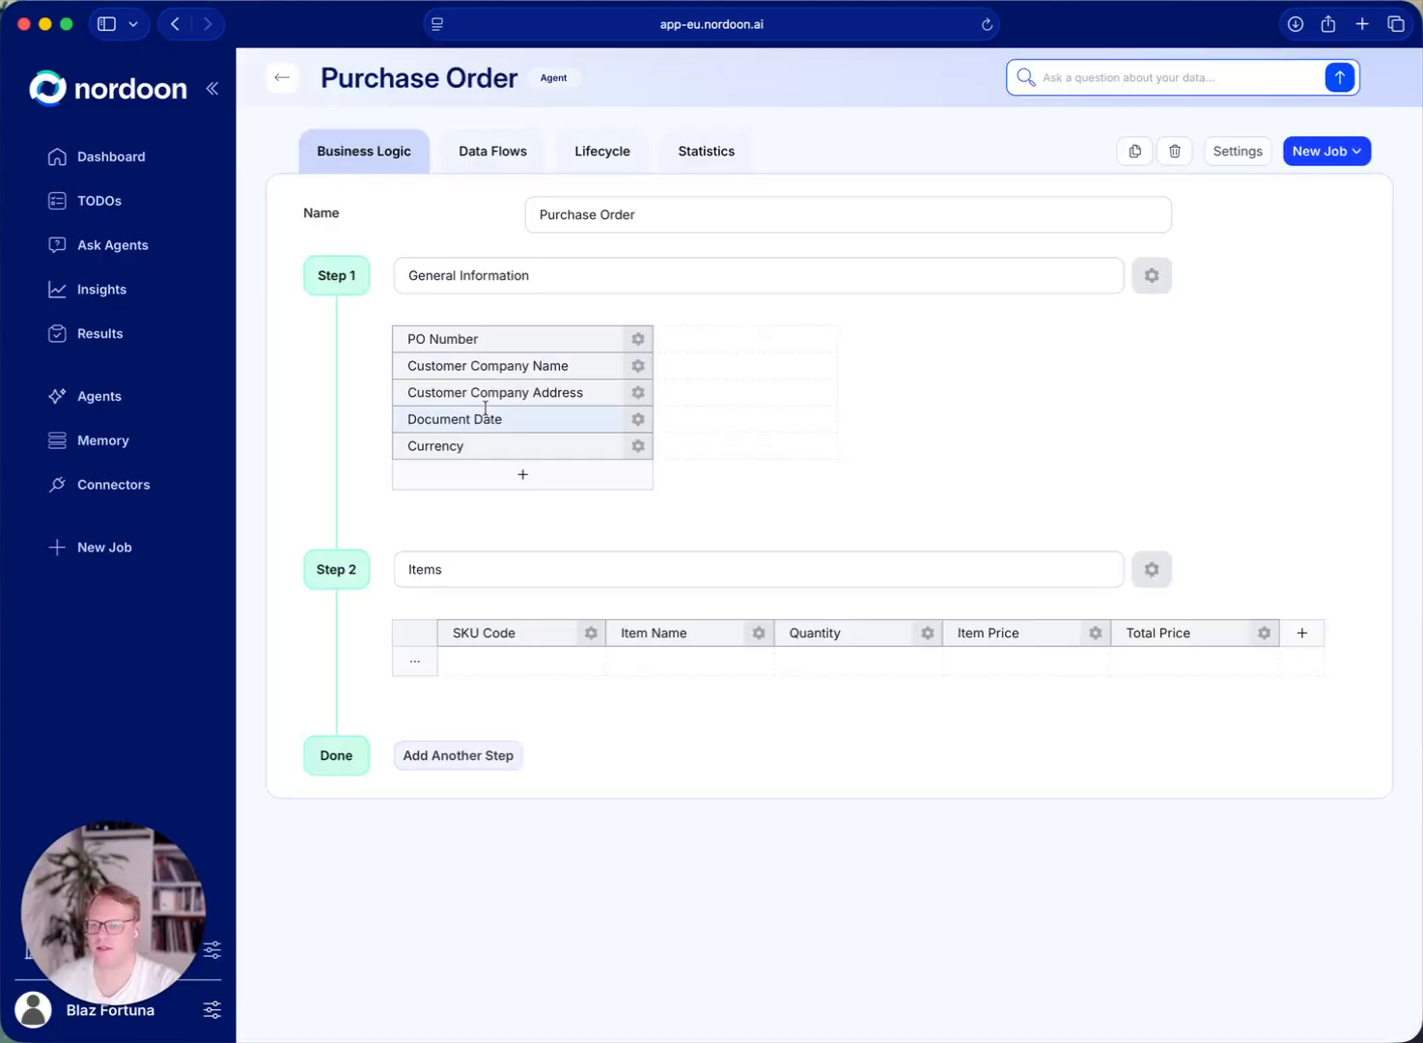
click(538, 482)
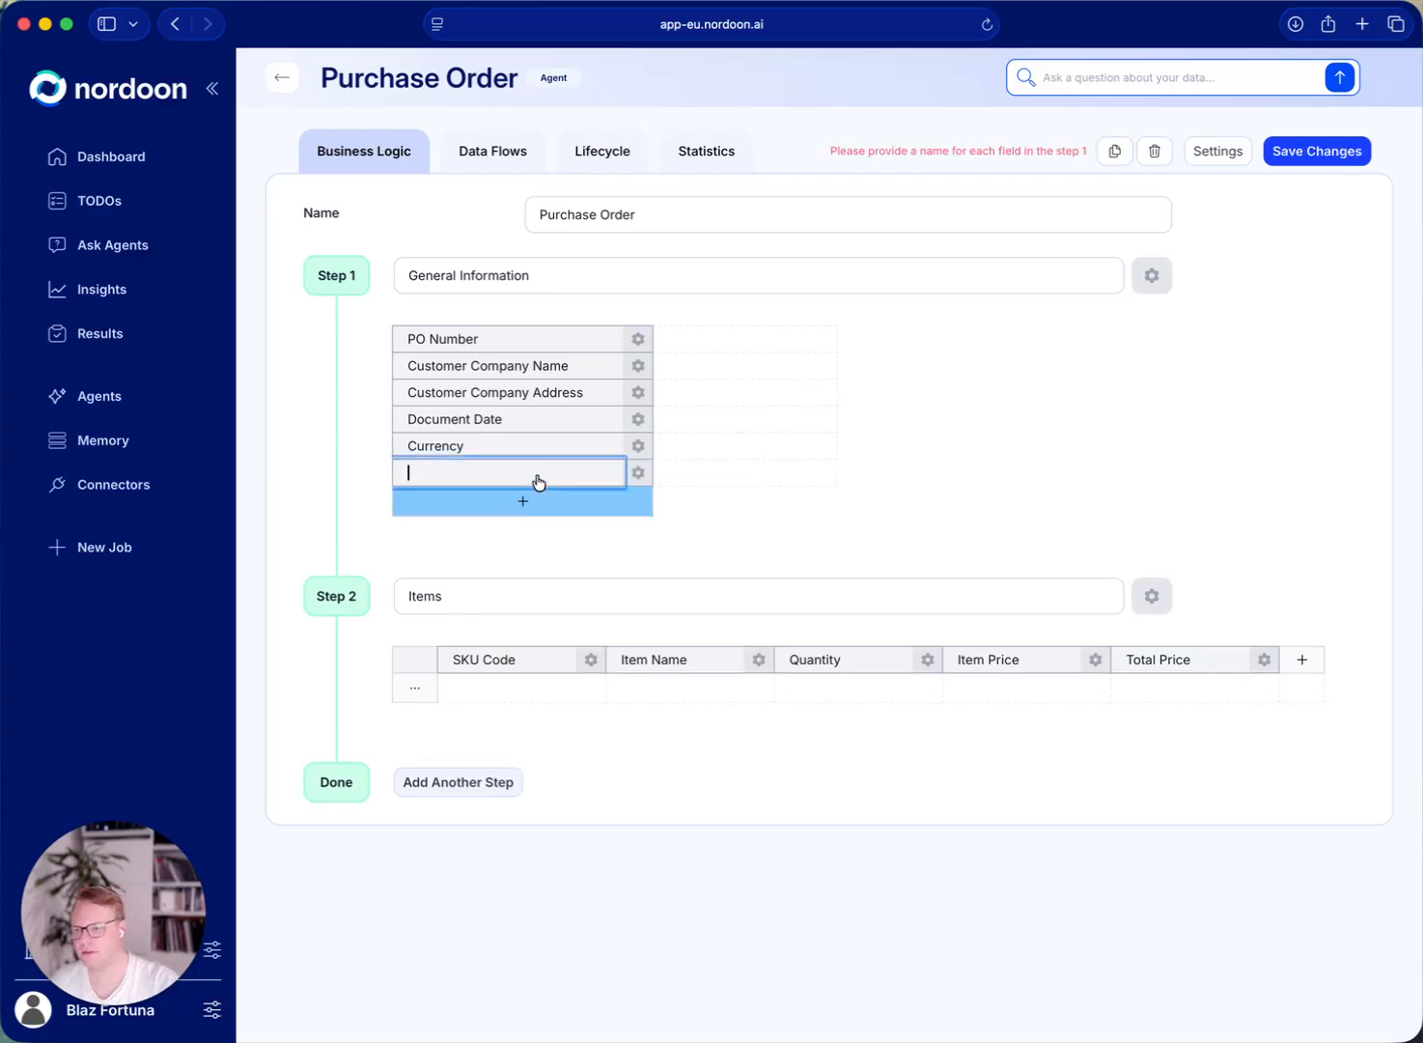
text(Requested Date)
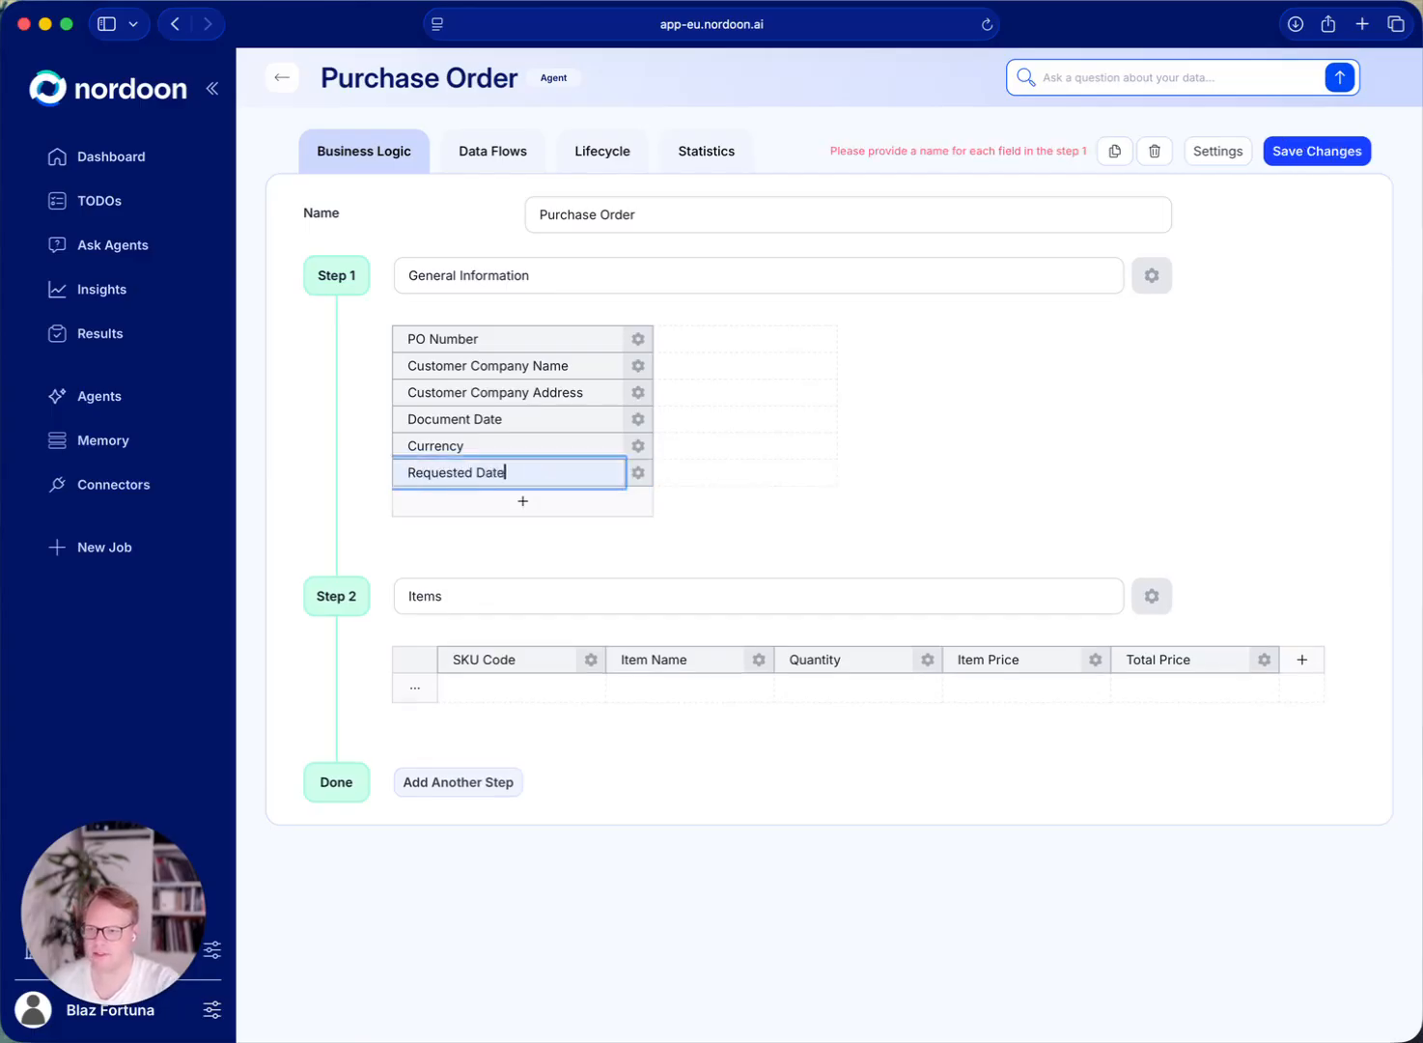
click(1214, 150)
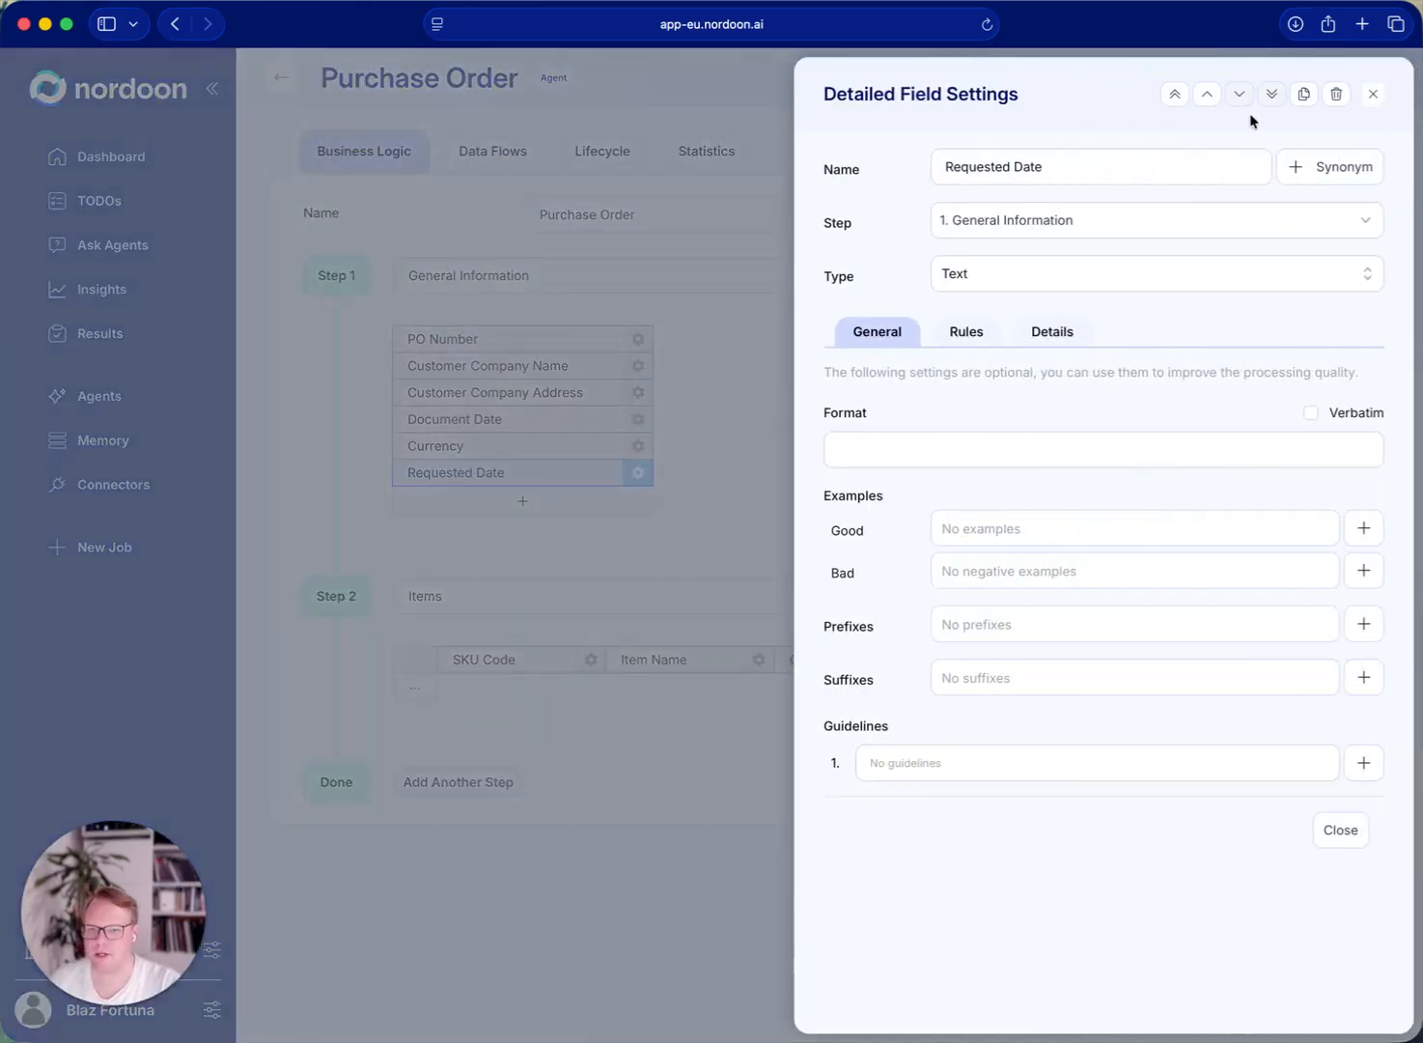
click(1207, 94)
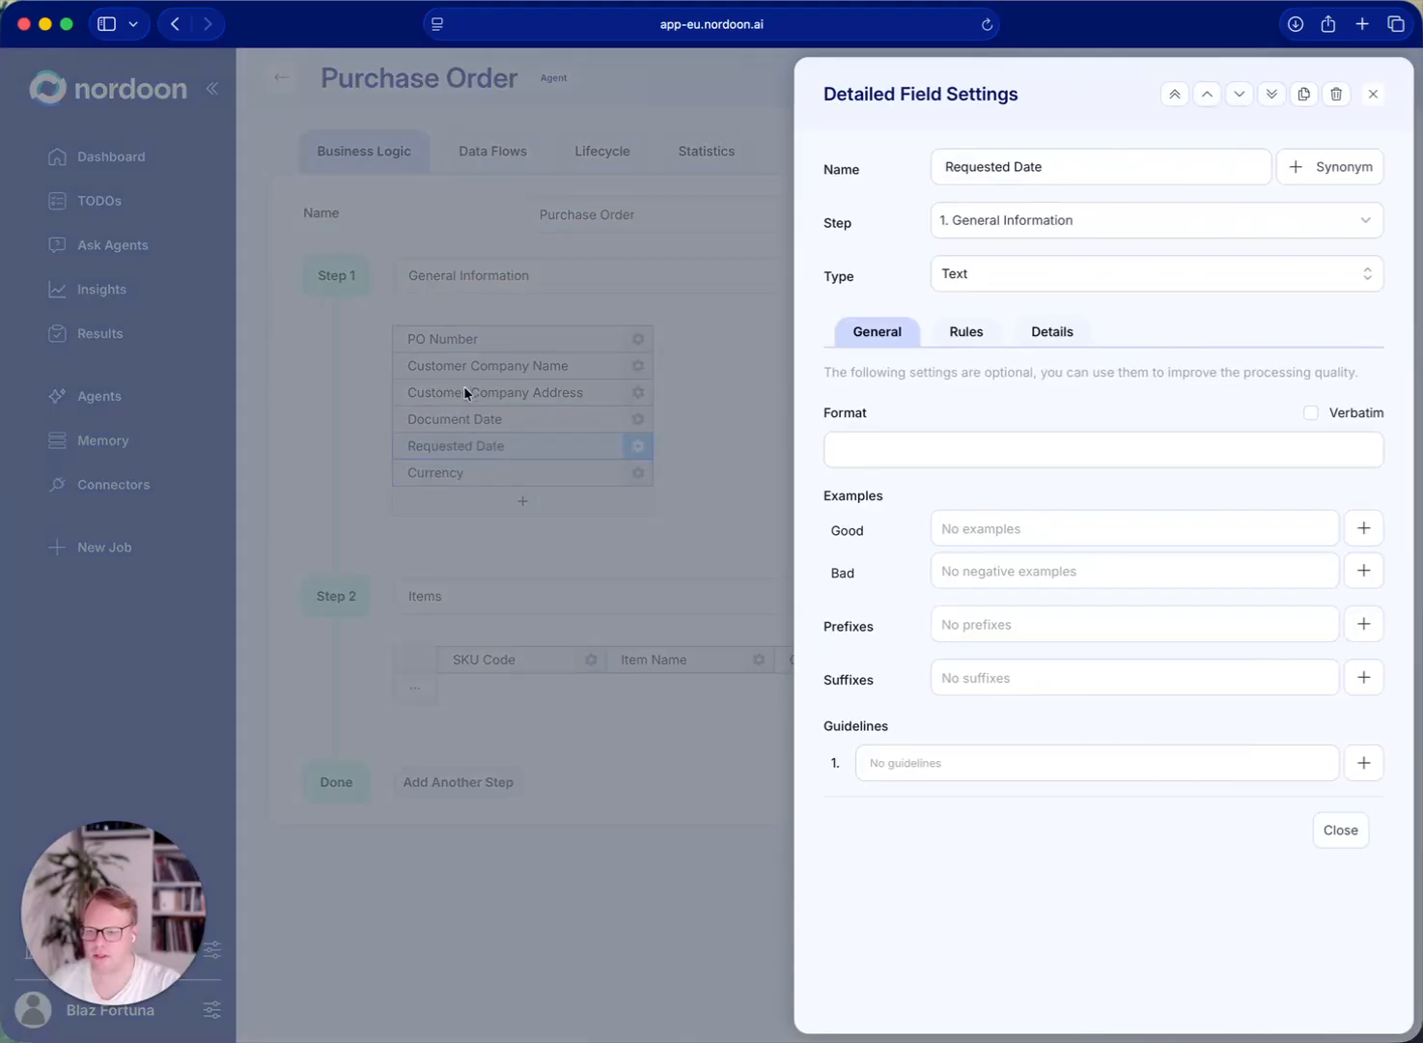
Step: Set the Requested Date field's type to Date and save the agent changes
click(995, 275)
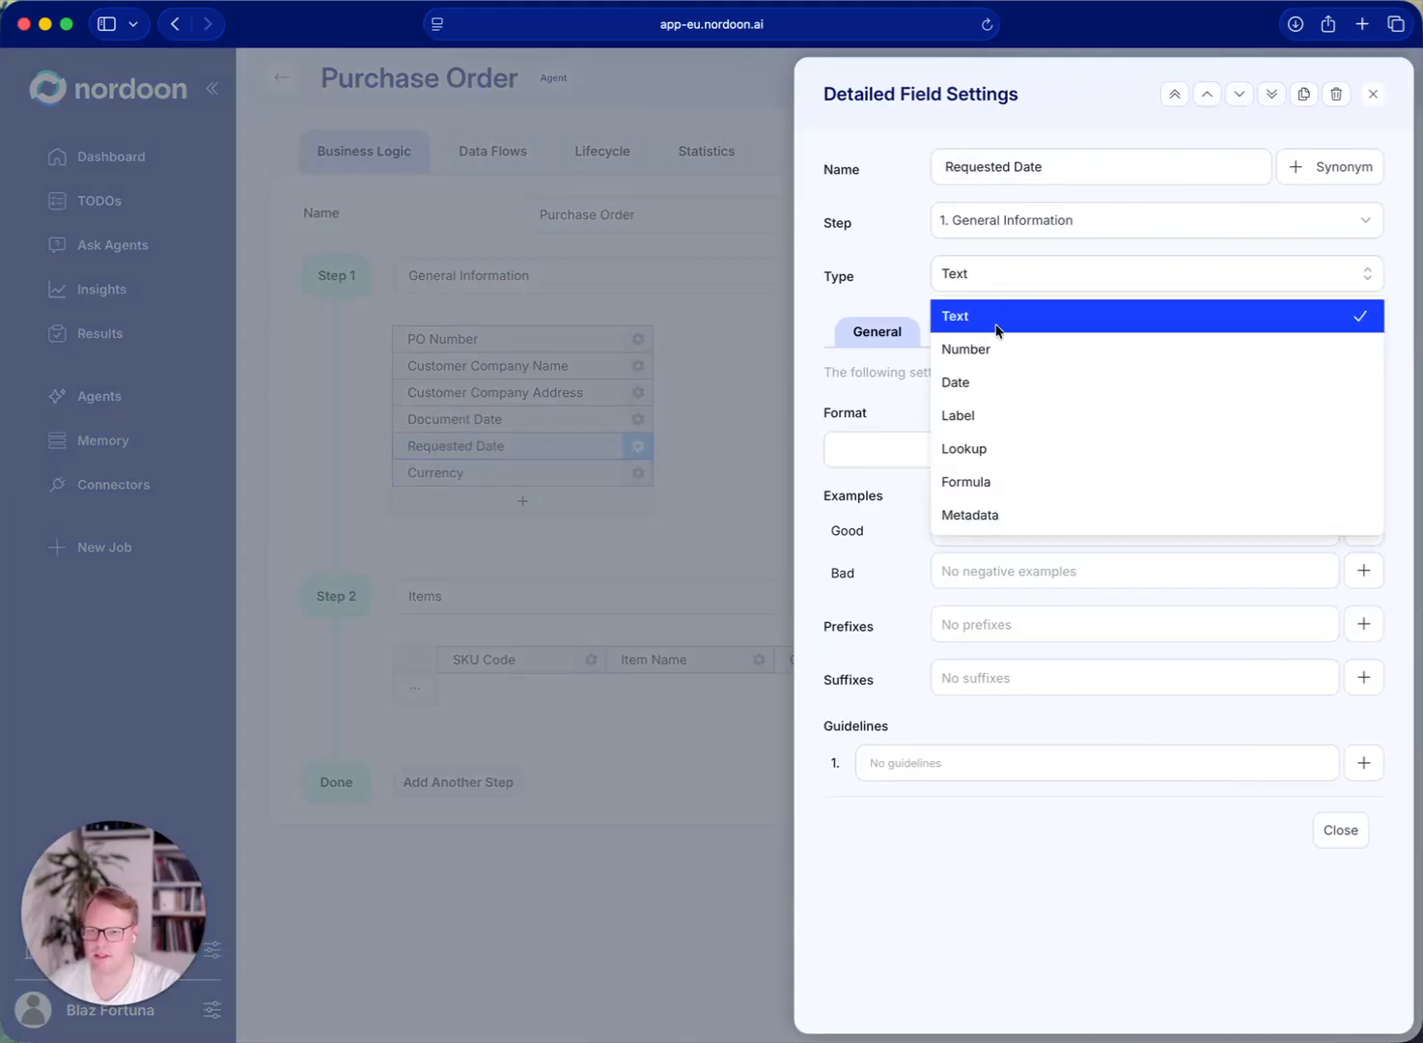
click(993, 378)
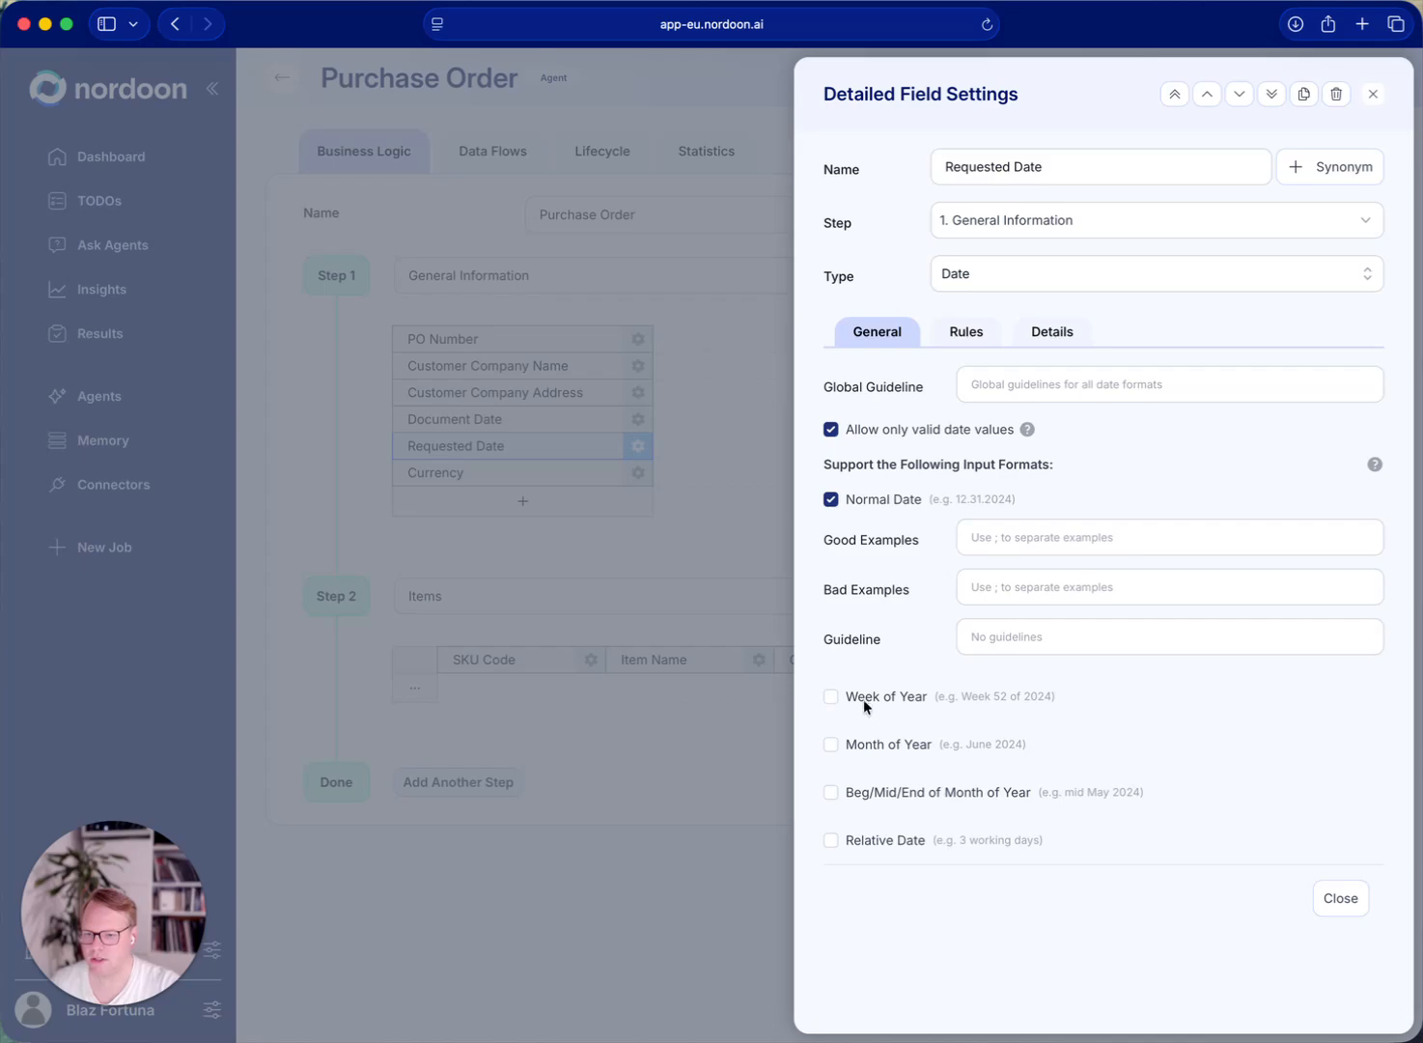
click(713, 562)
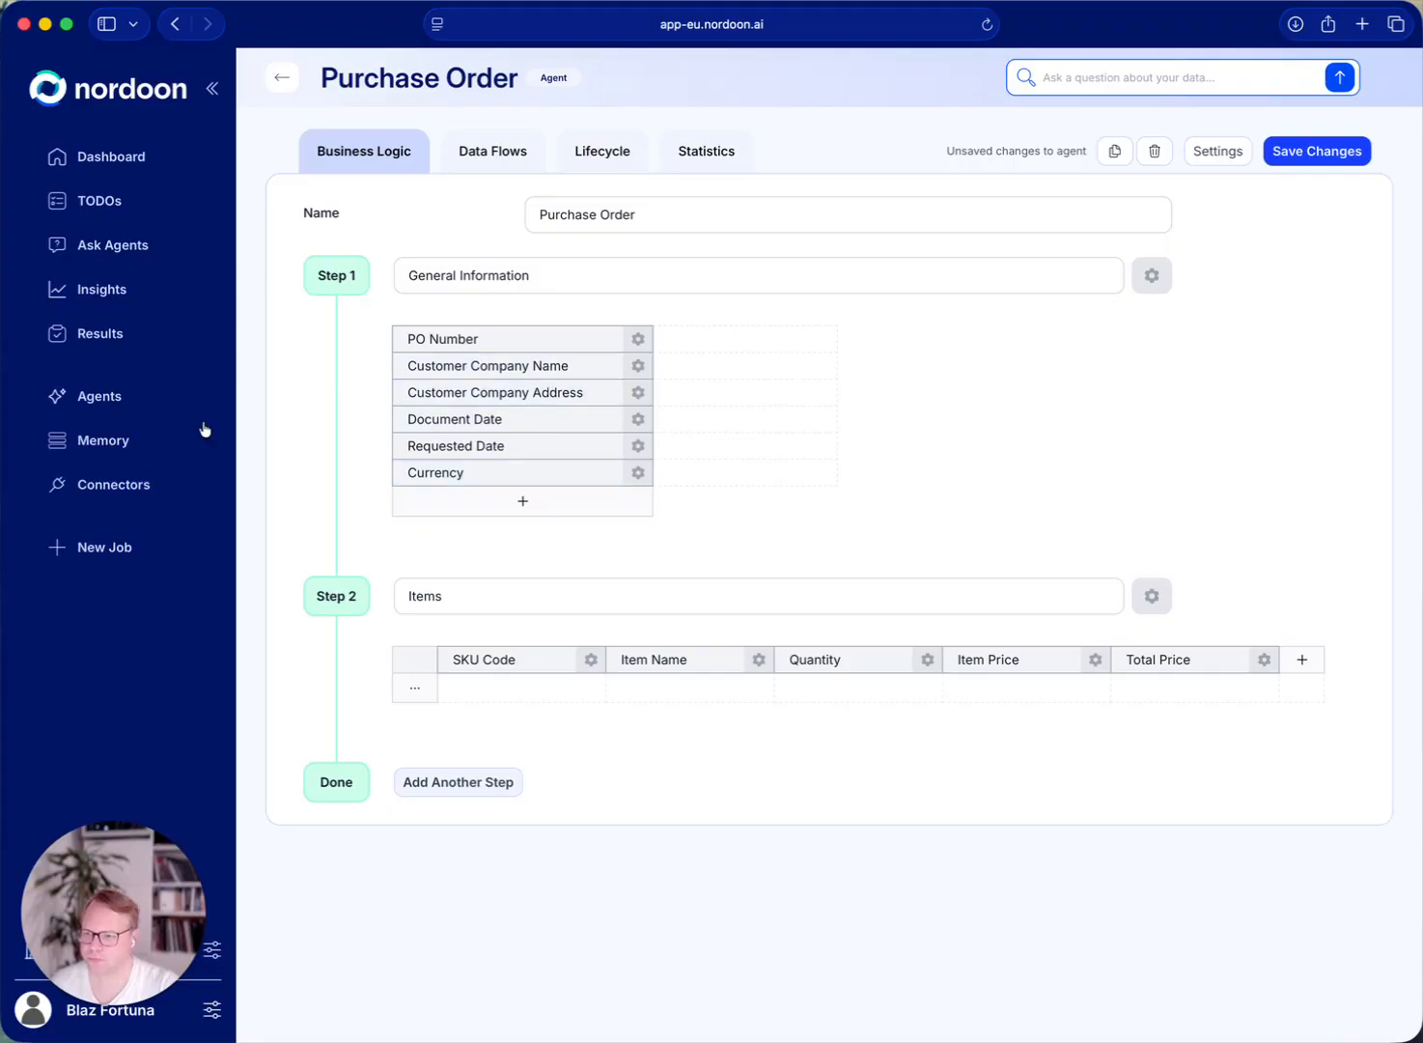
click(1319, 151)
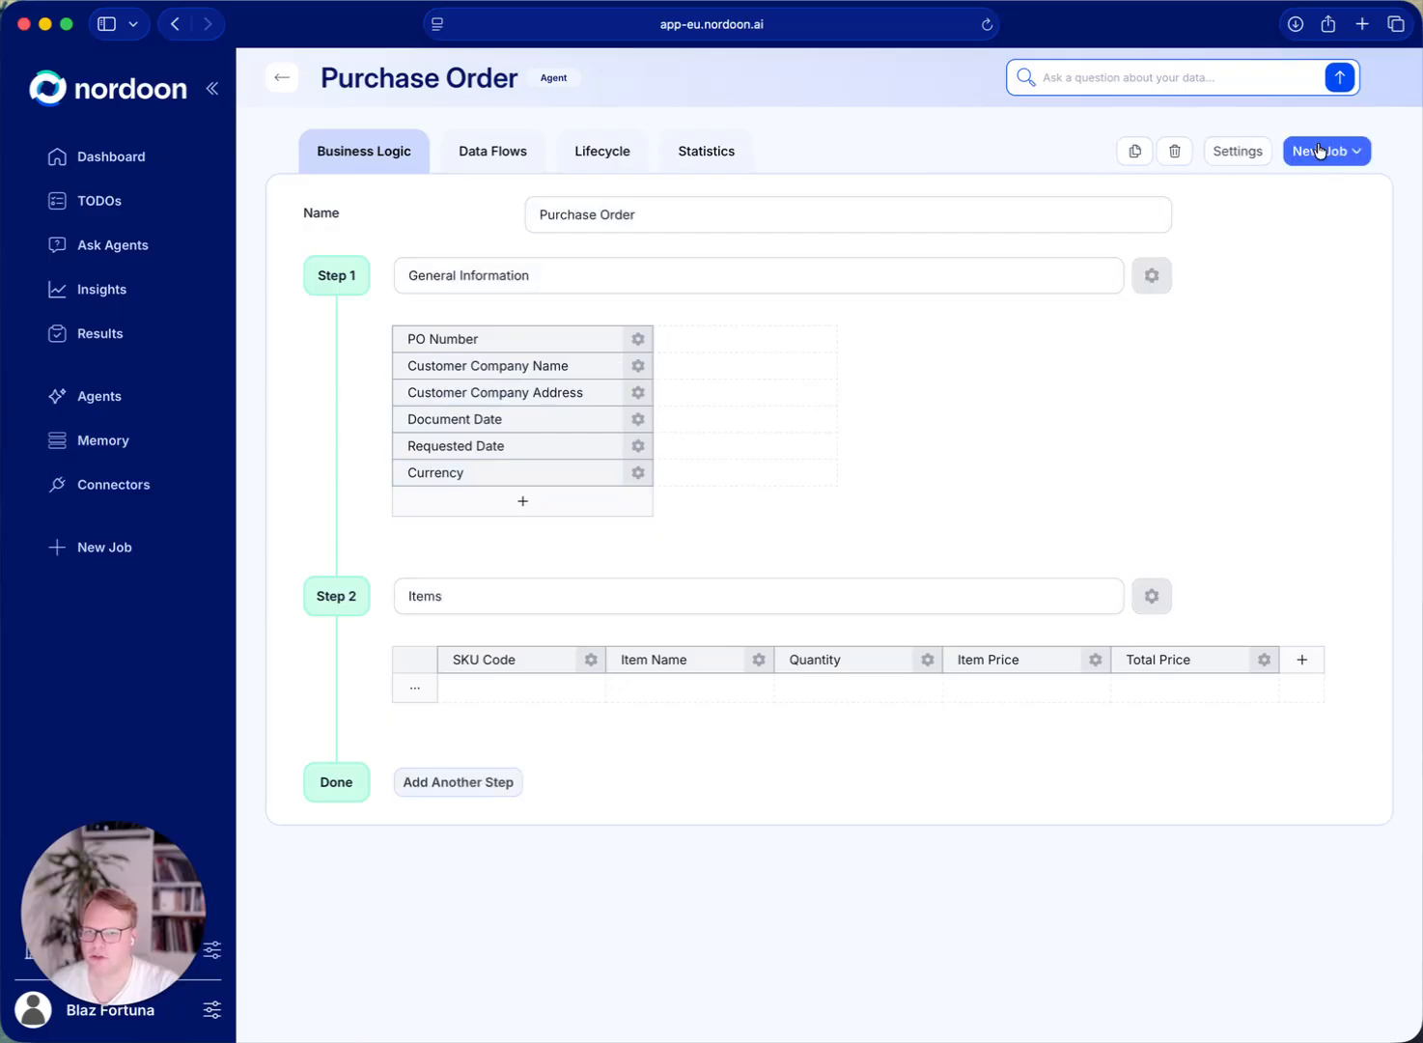
Step: Examine the Customers table in Memory and relate it to the Purchase Order agent's customer name and address fields
click(145, 453)
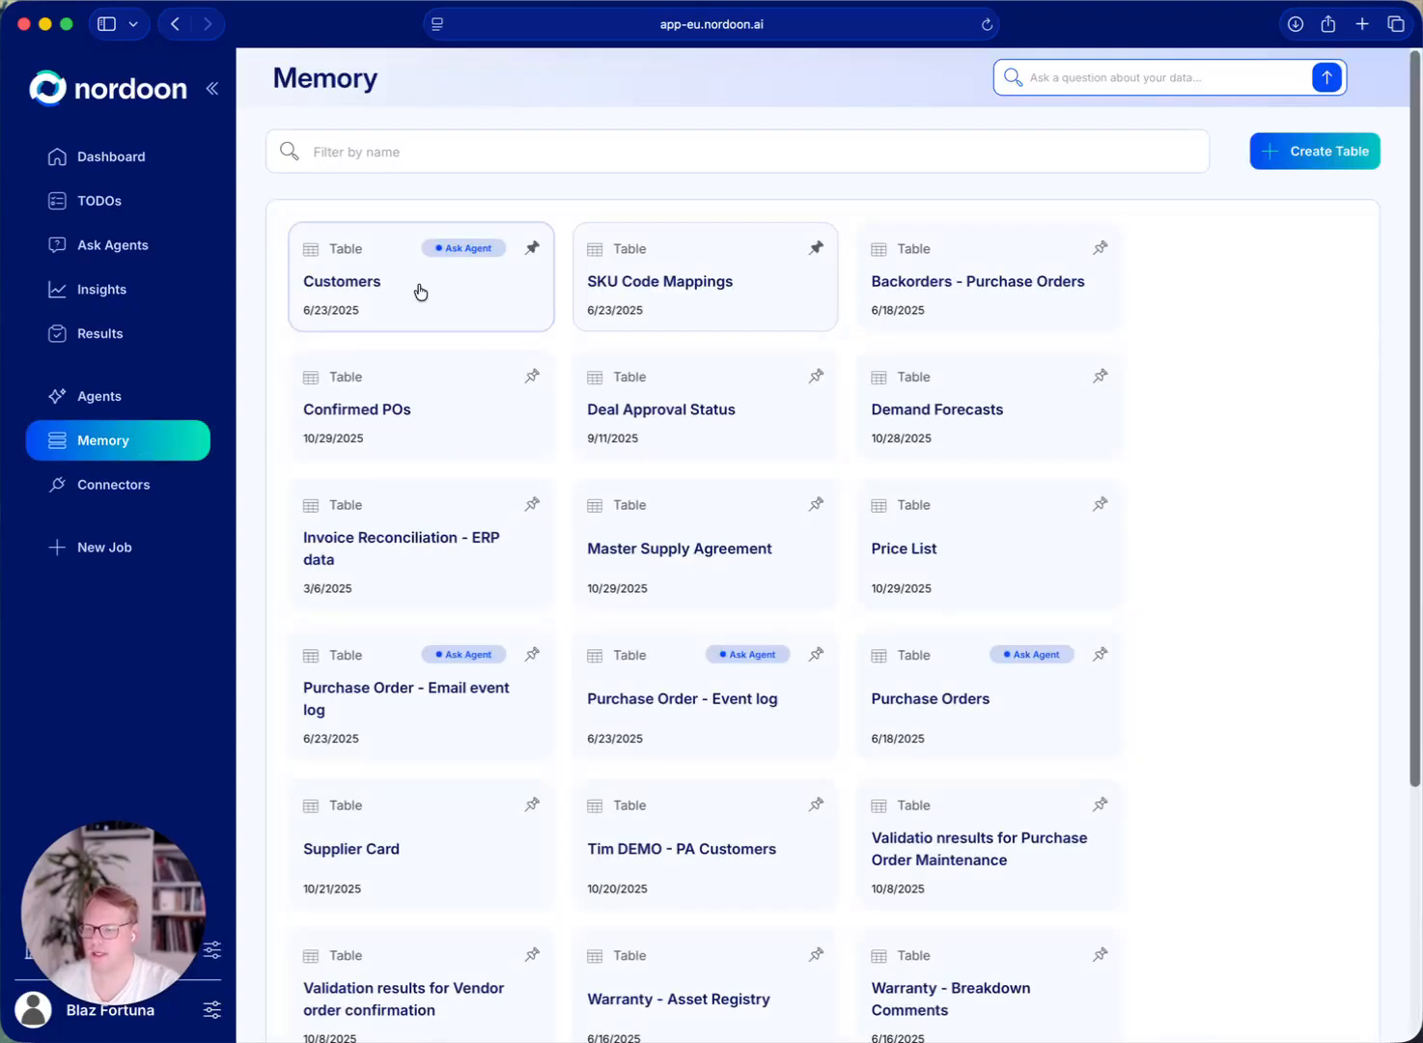
click(420, 292)
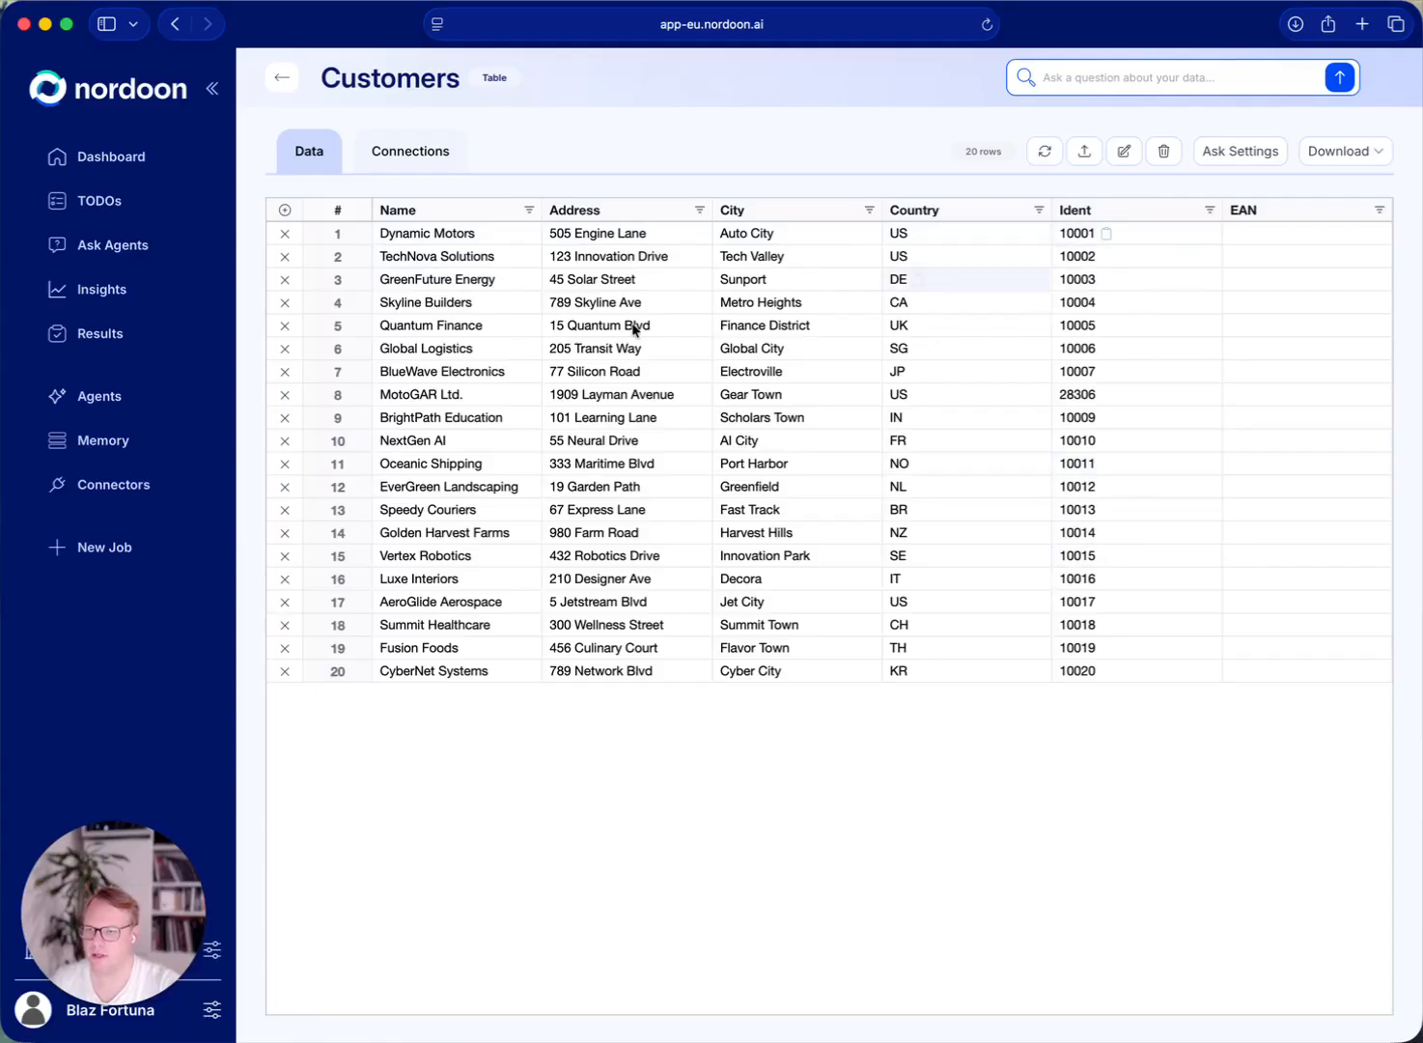
click(185, 28)
click(187, 29)
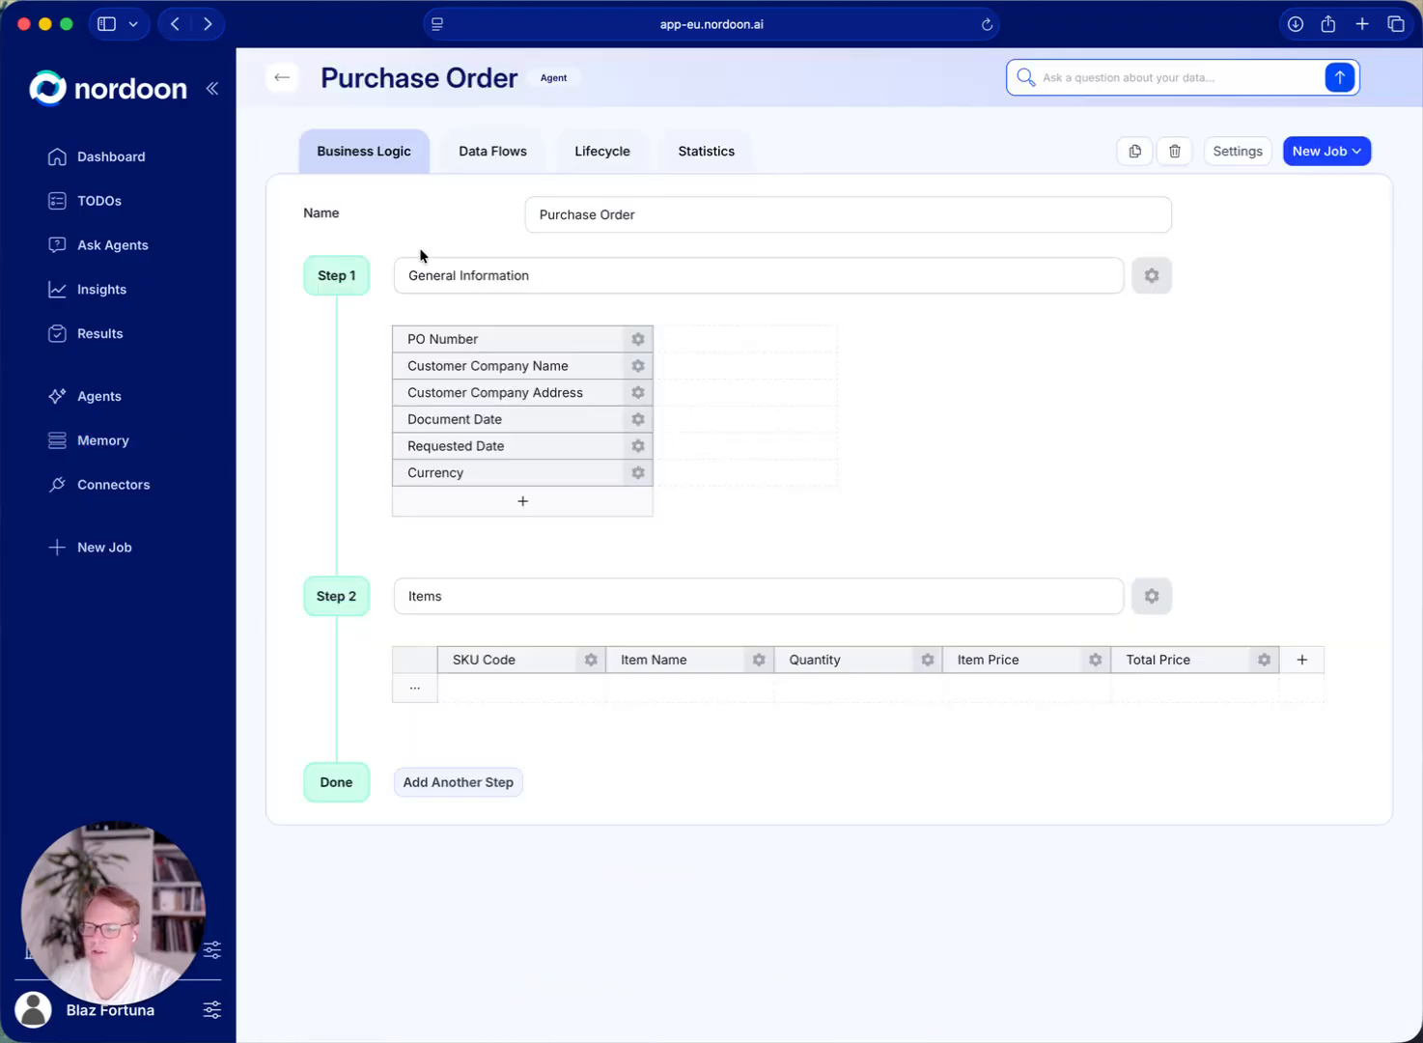
click(523, 365)
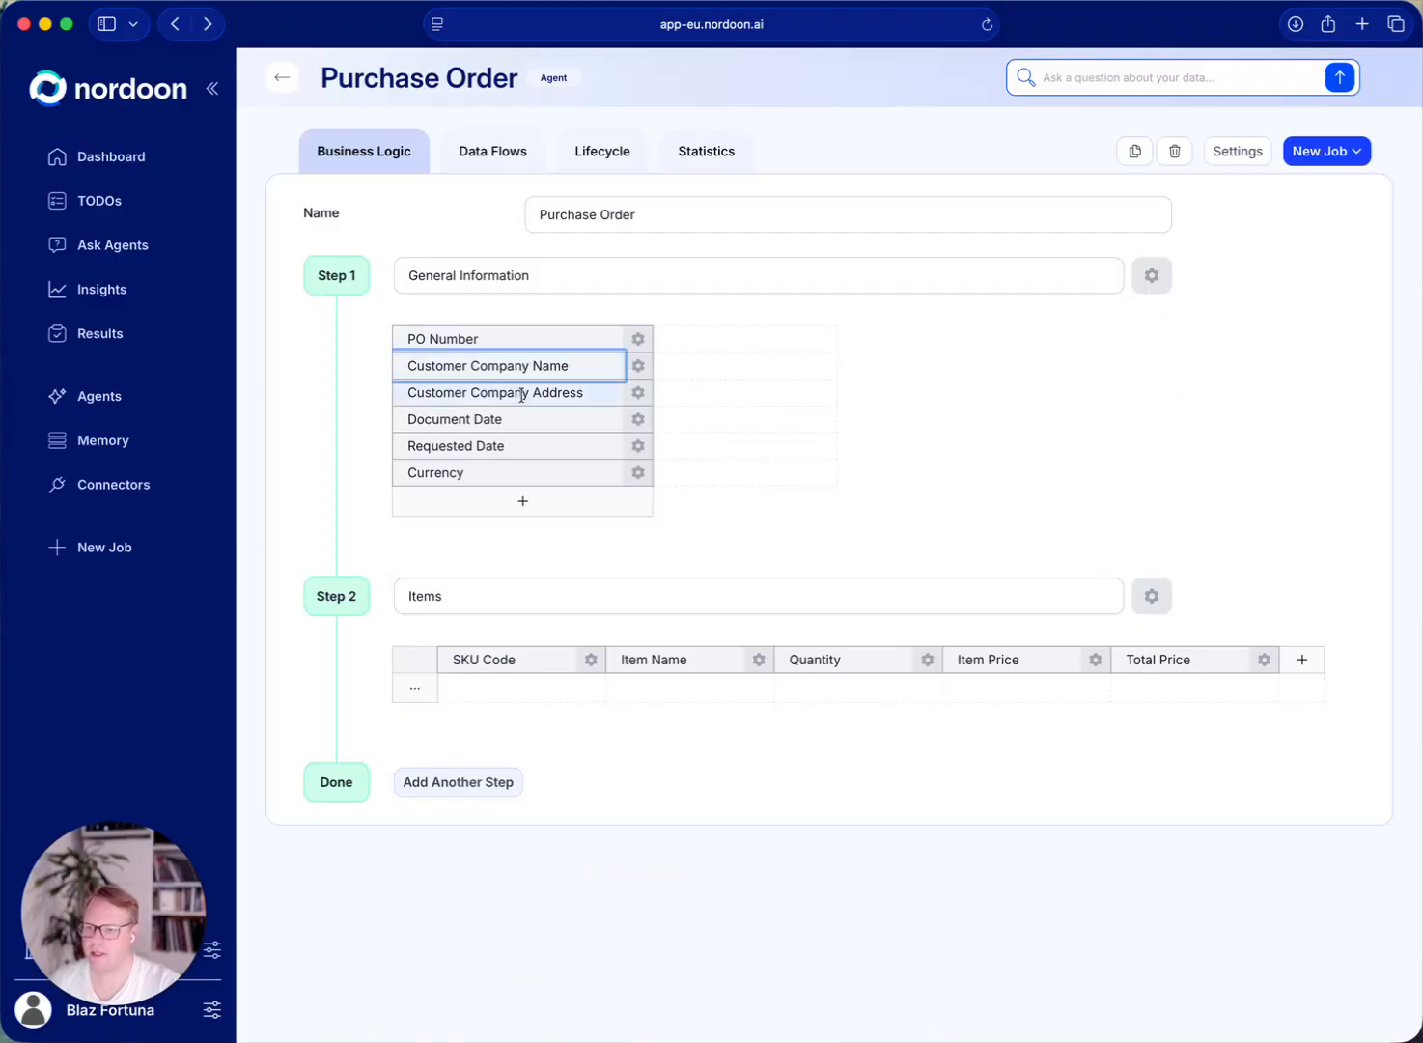
click(522, 393)
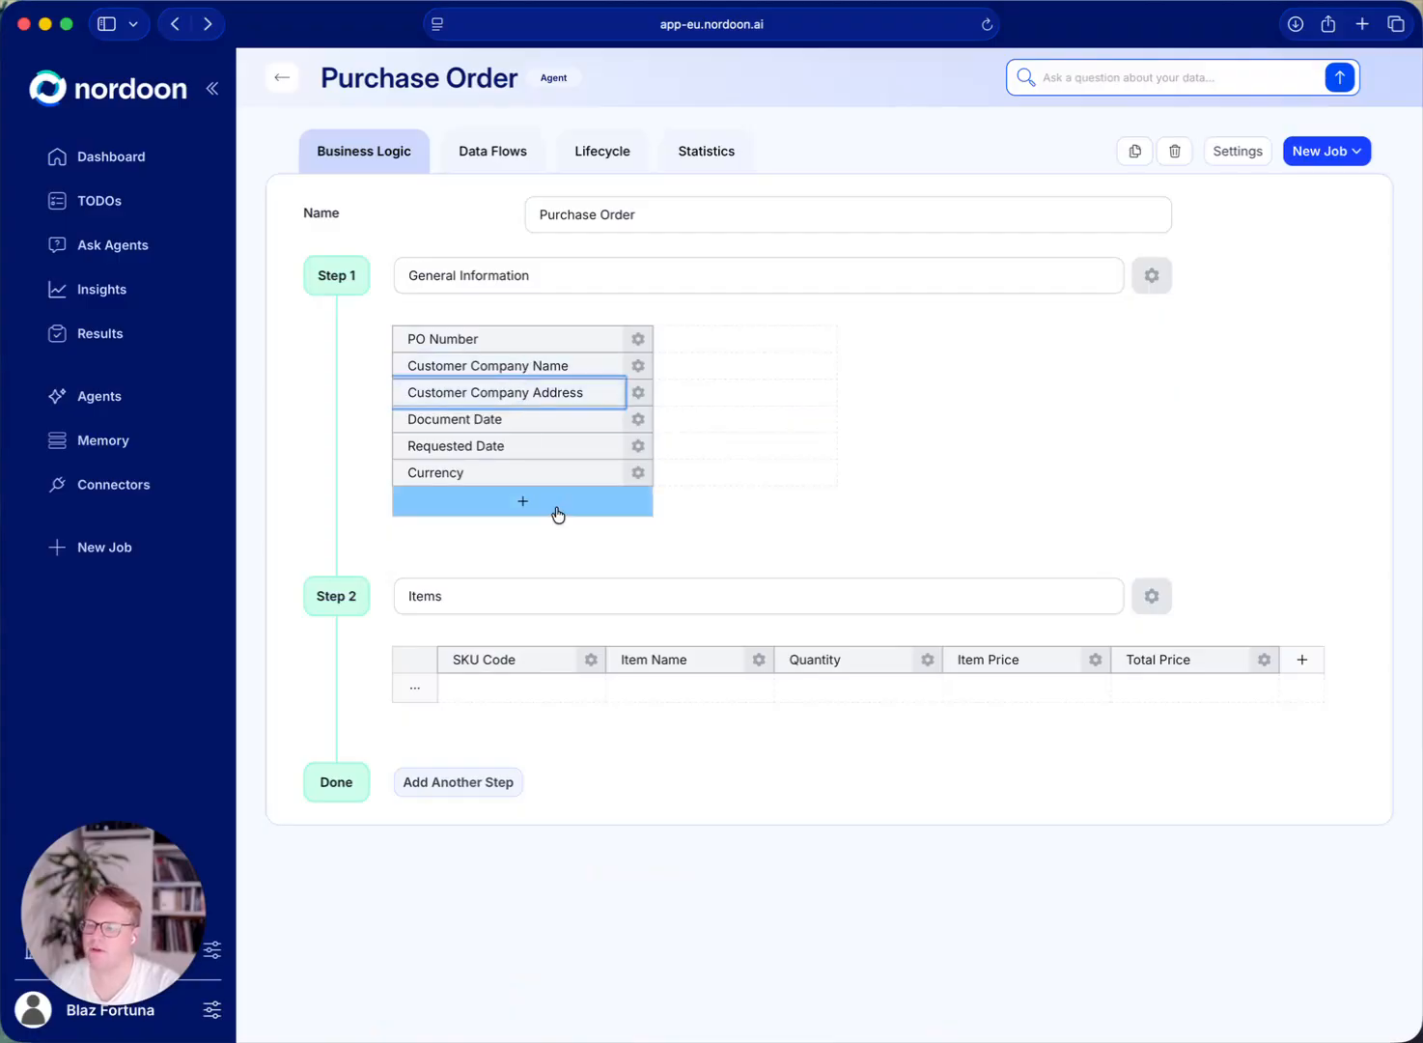
Step: Add a Customer Id field to the General Information step and move it directly below Customer Company Address
click(558, 515)
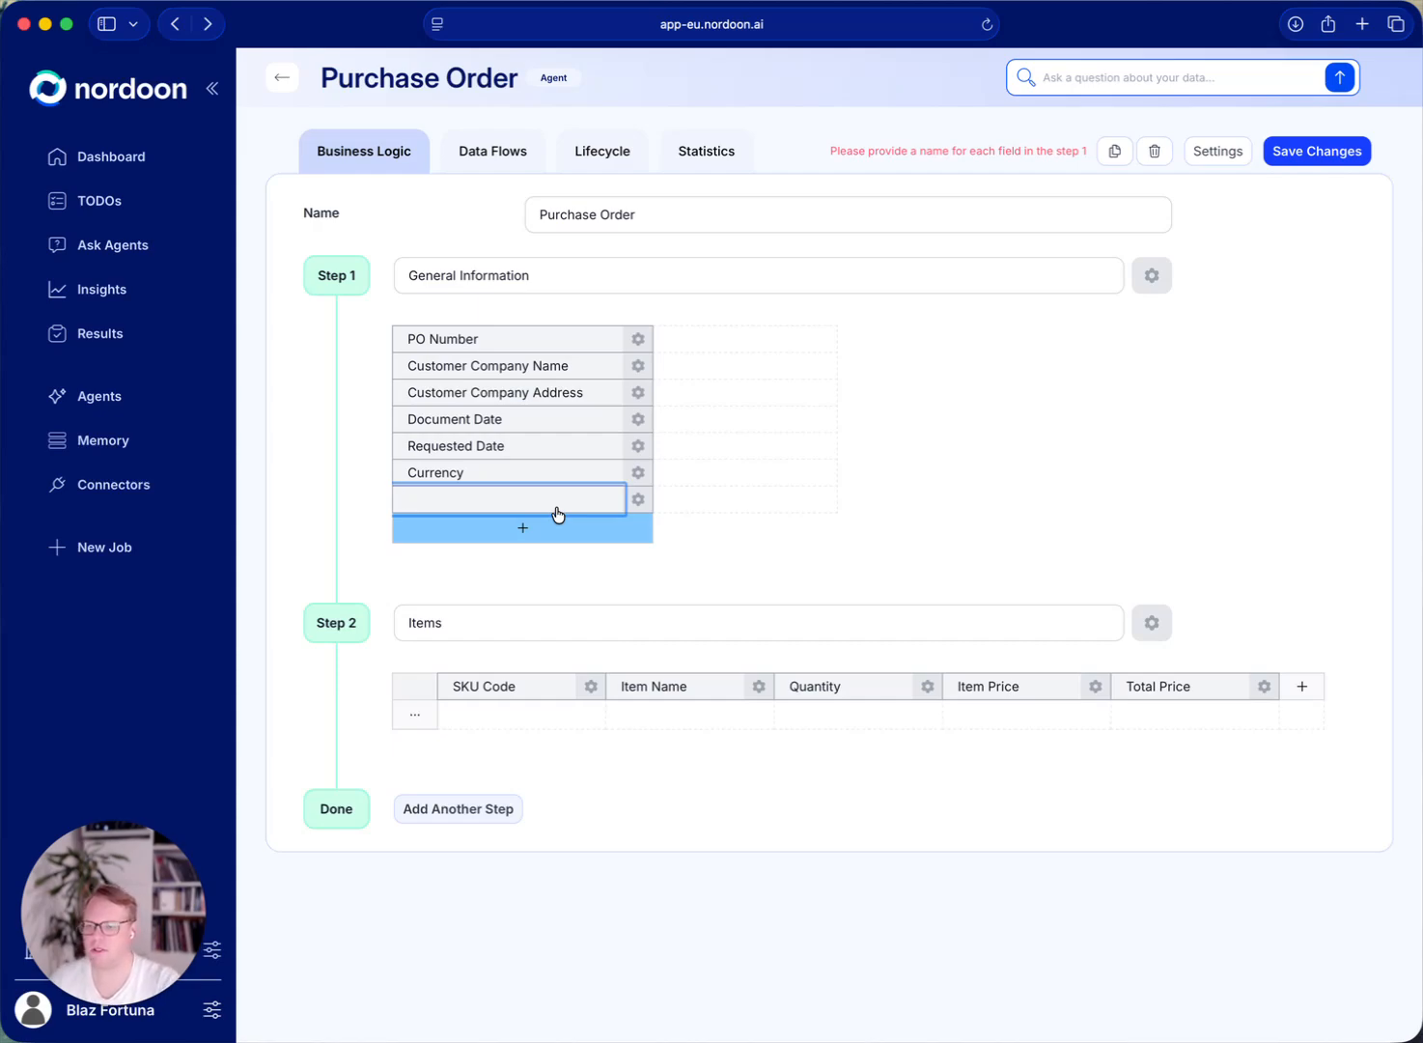
text(Custom)
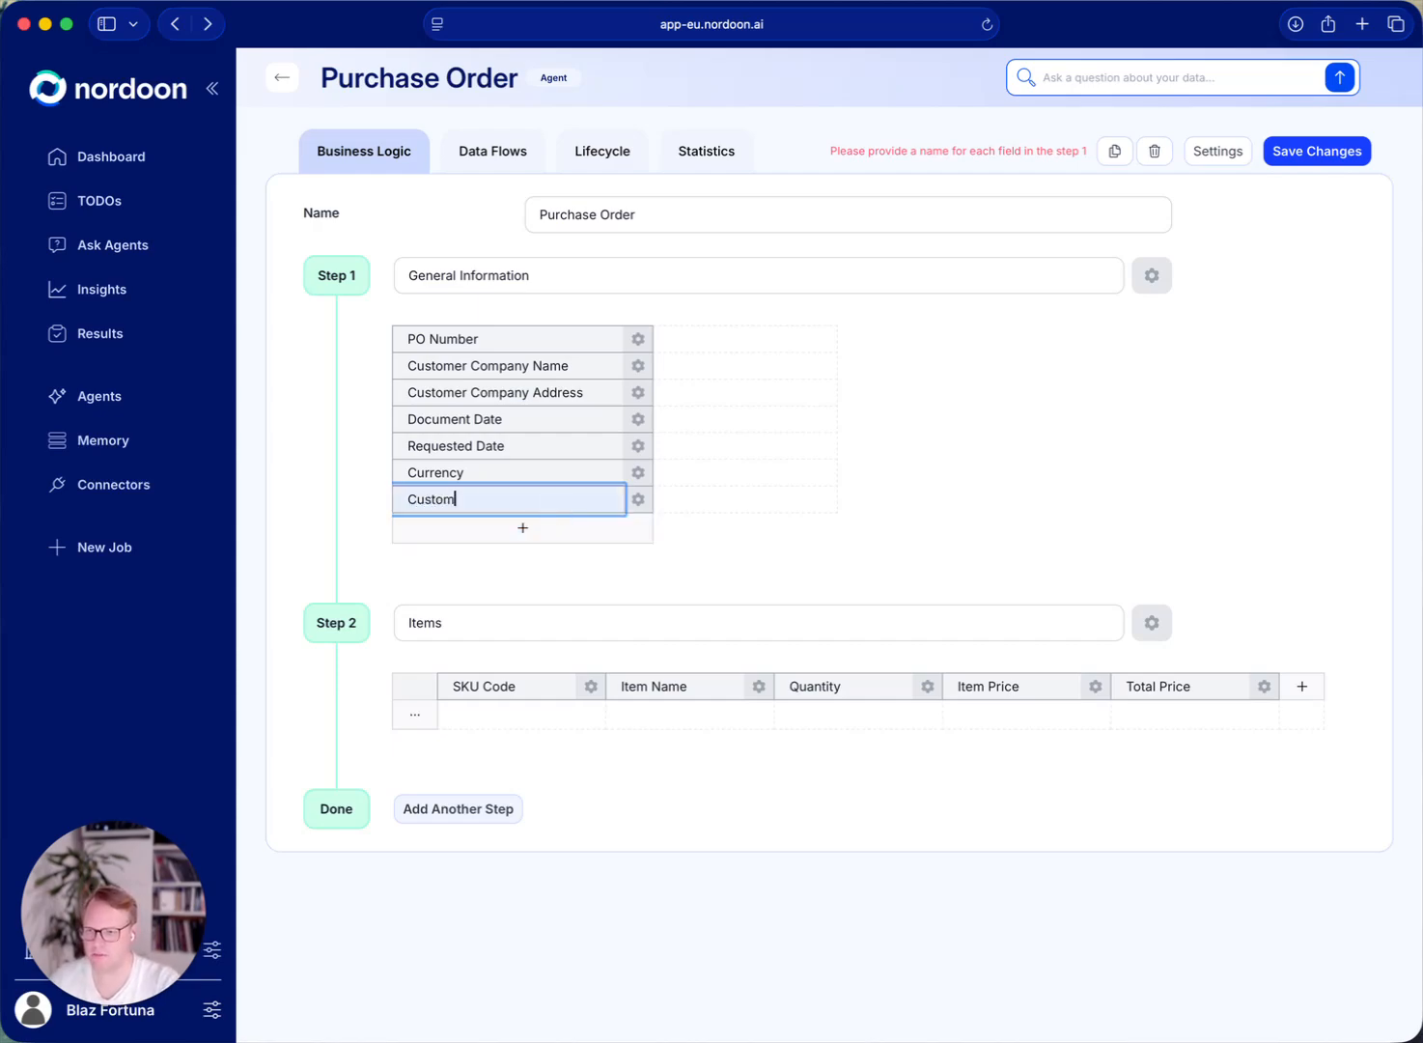
text(er Id)
click(638, 499)
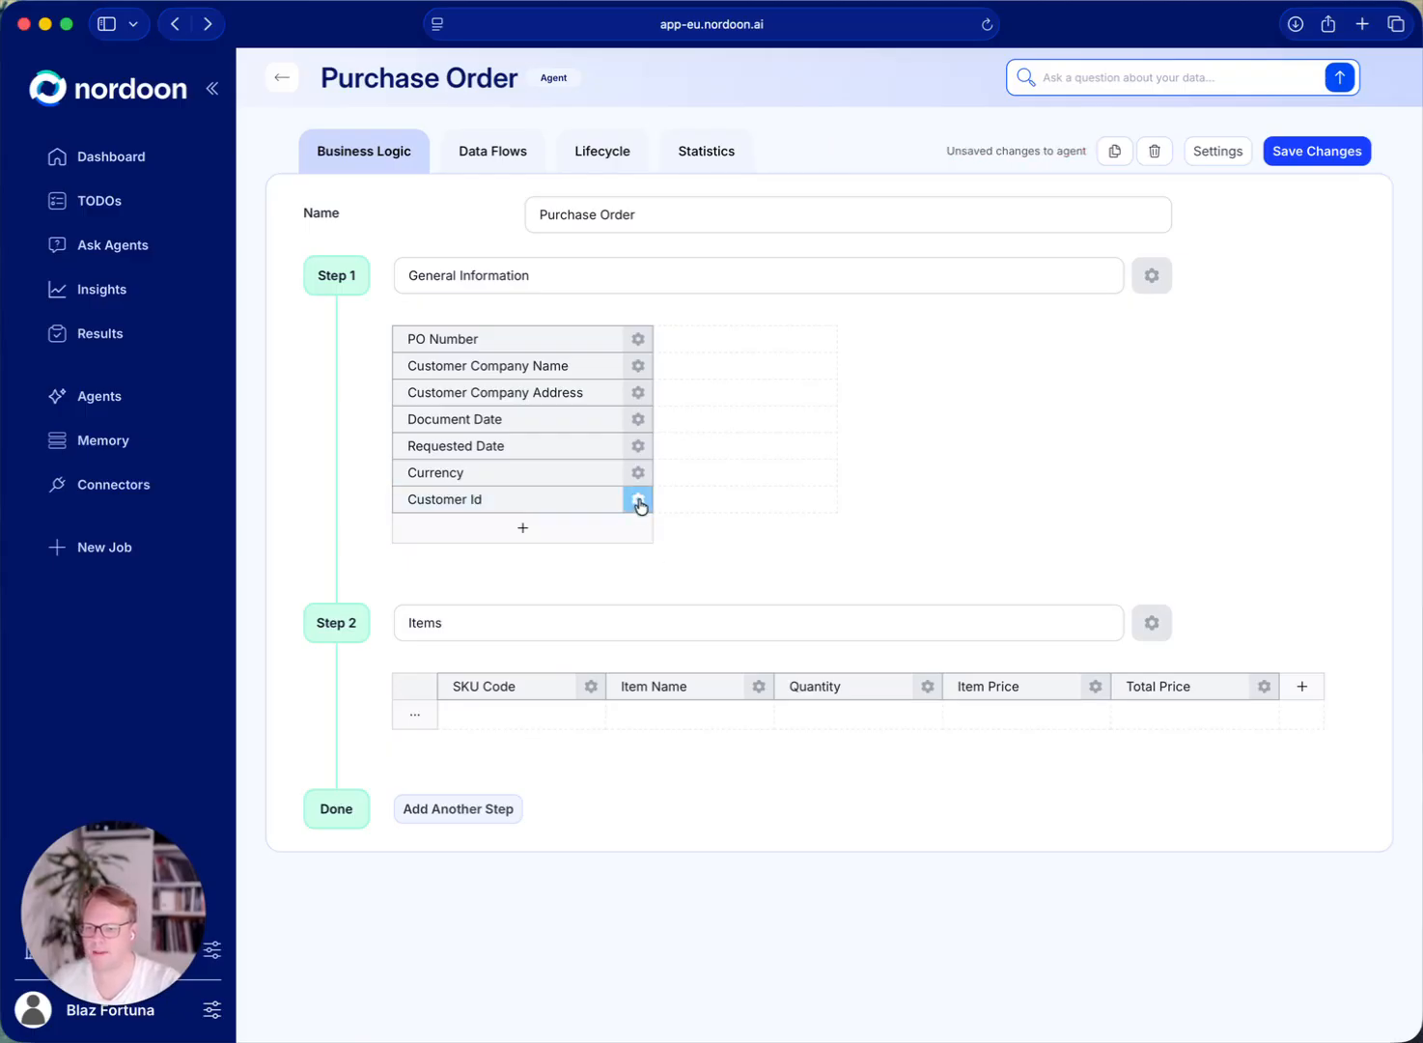
click(1210, 96)
click(1210, 95)
click(1213, 99)
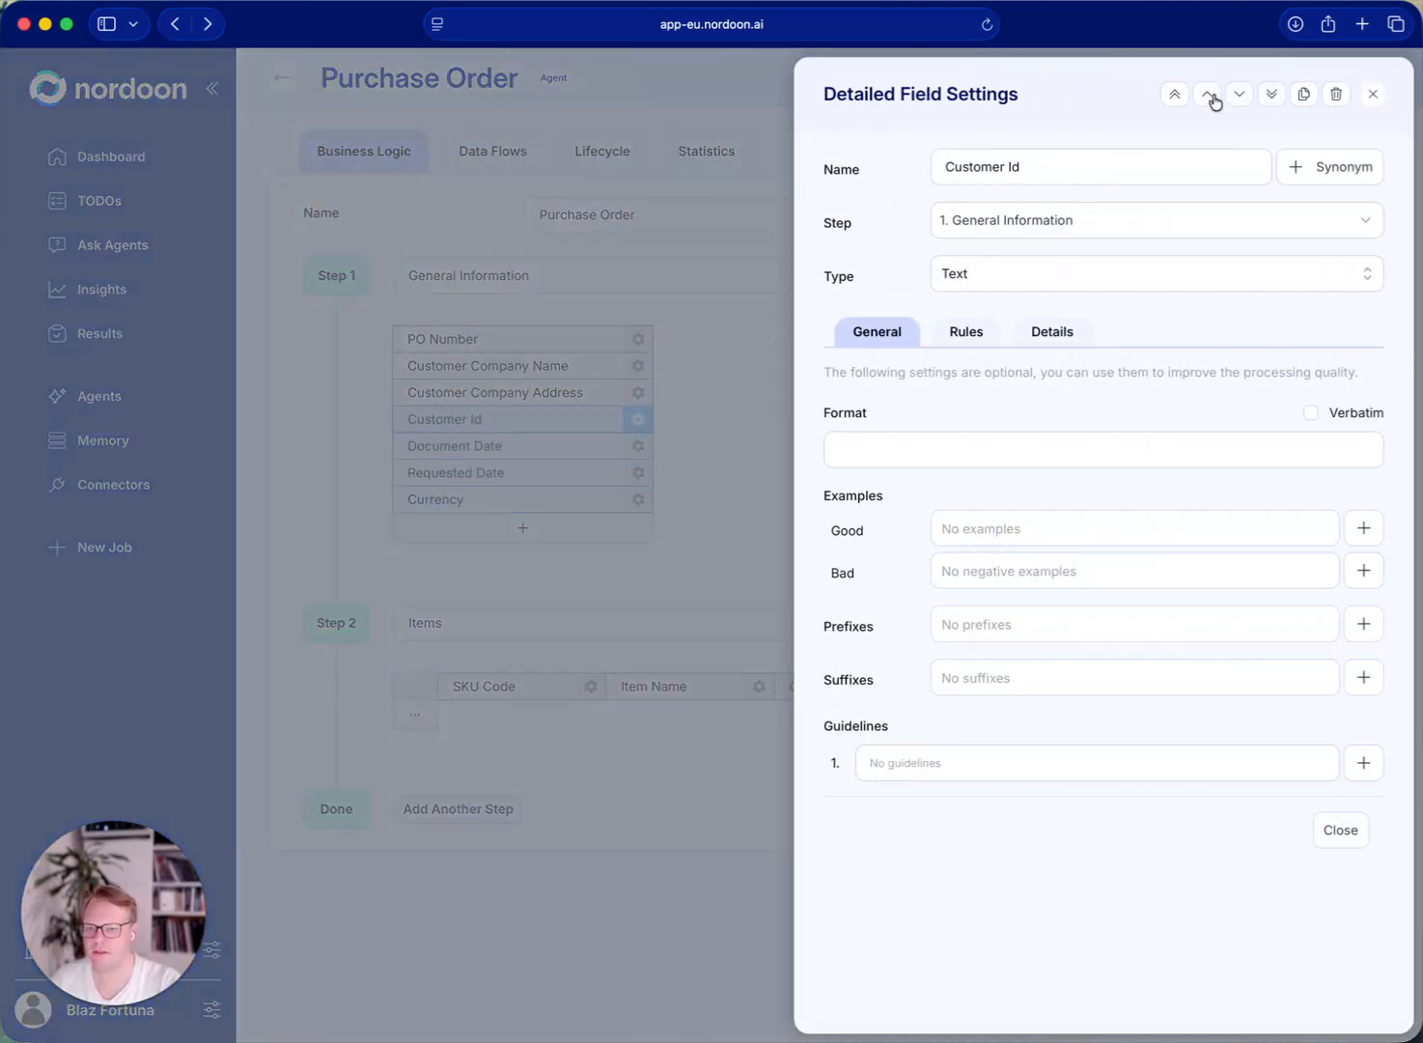
Step: Make Customer Id a Lookup field that returns E - Ident from the Customers table
click(1065, 288)
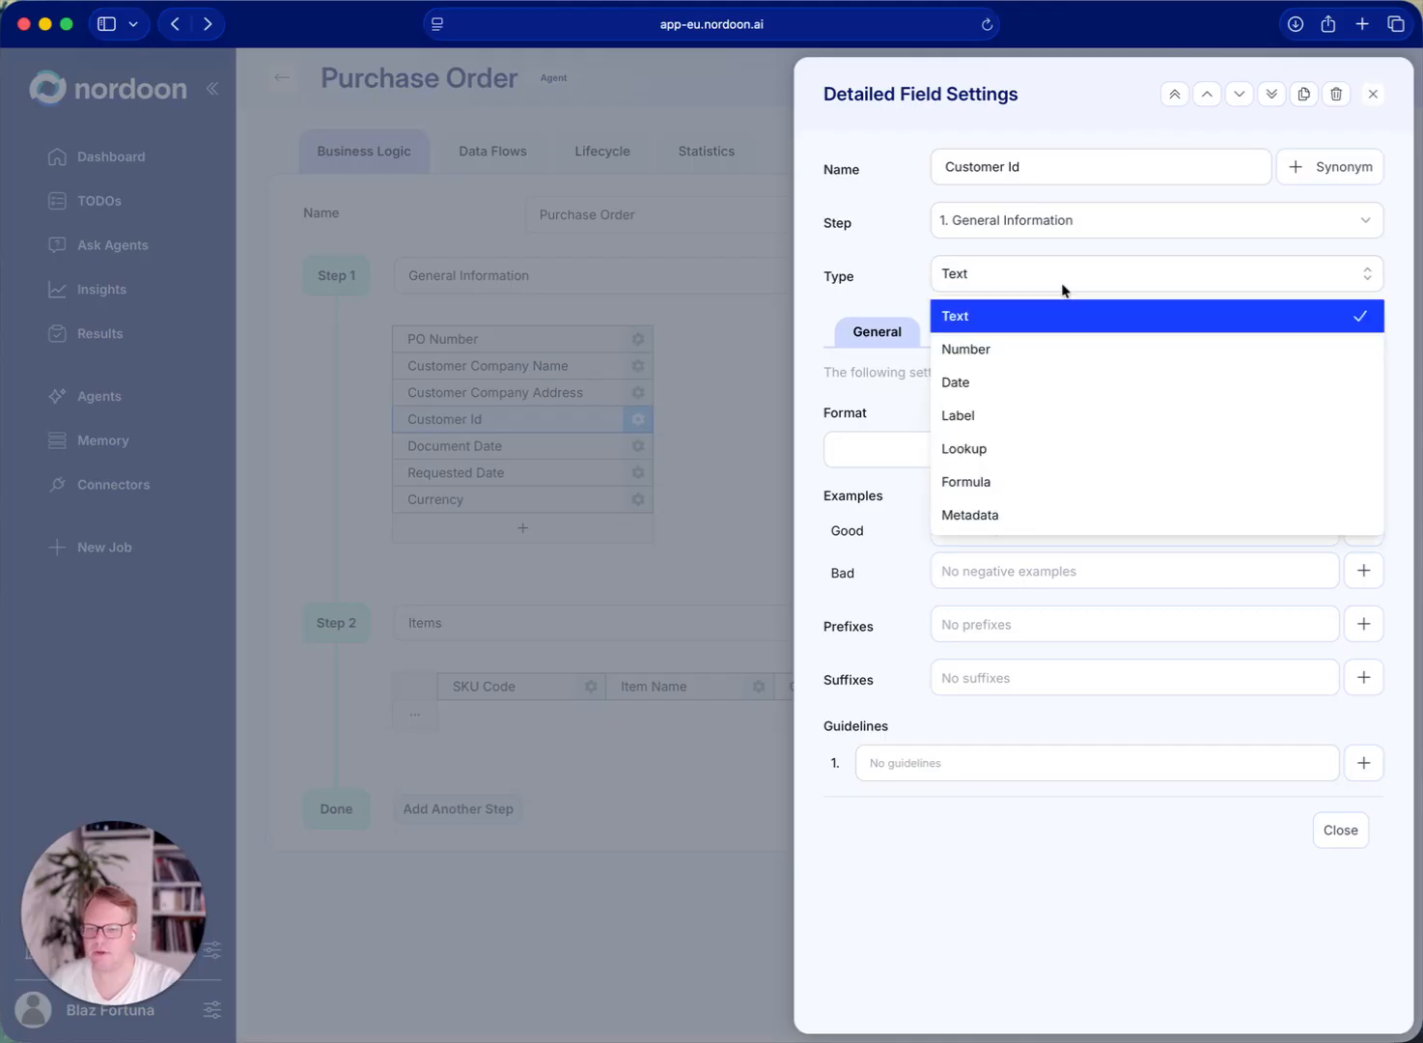
click(1043, 447)
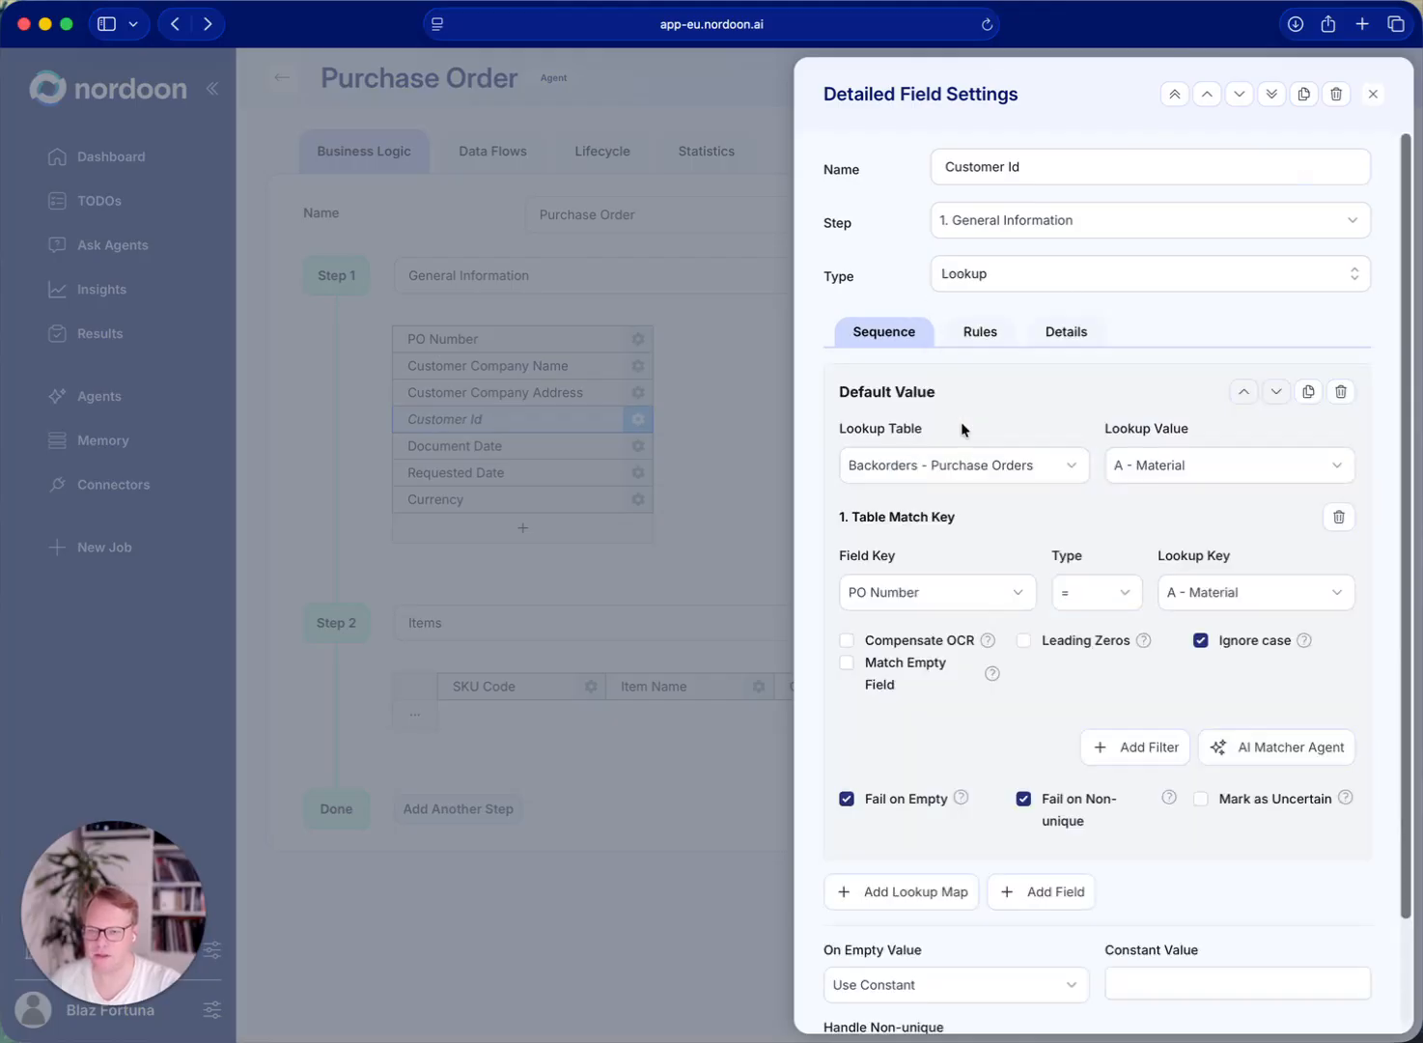
scroll(966, 415, down, 2)
click(1004, 352)
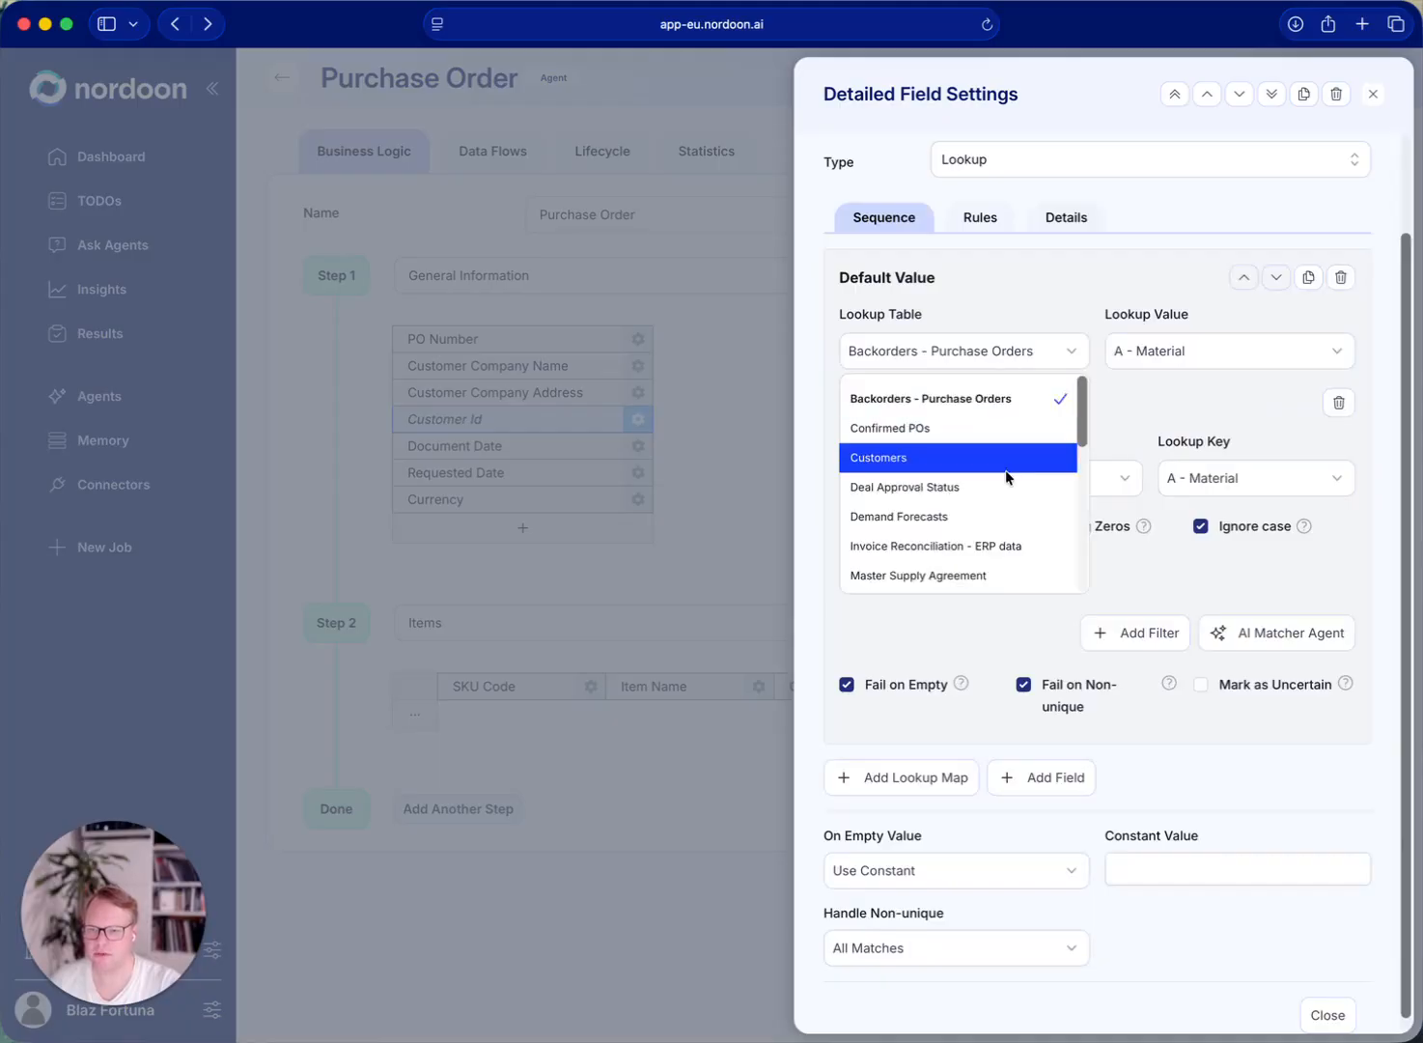
click(1008, 462)
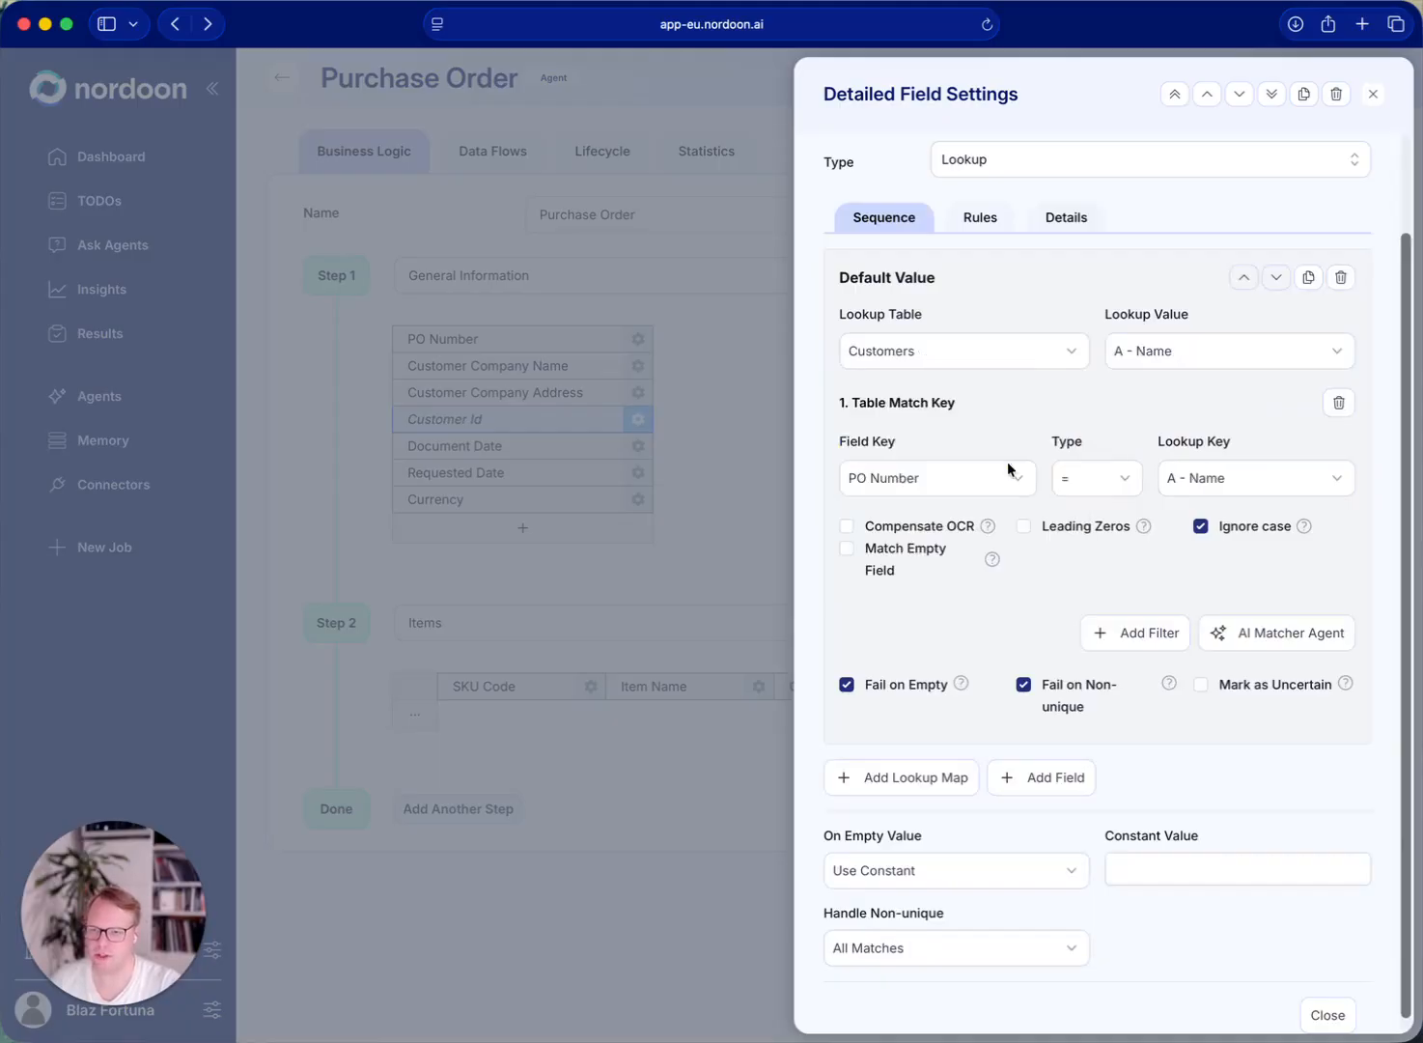
click(1180, 350)
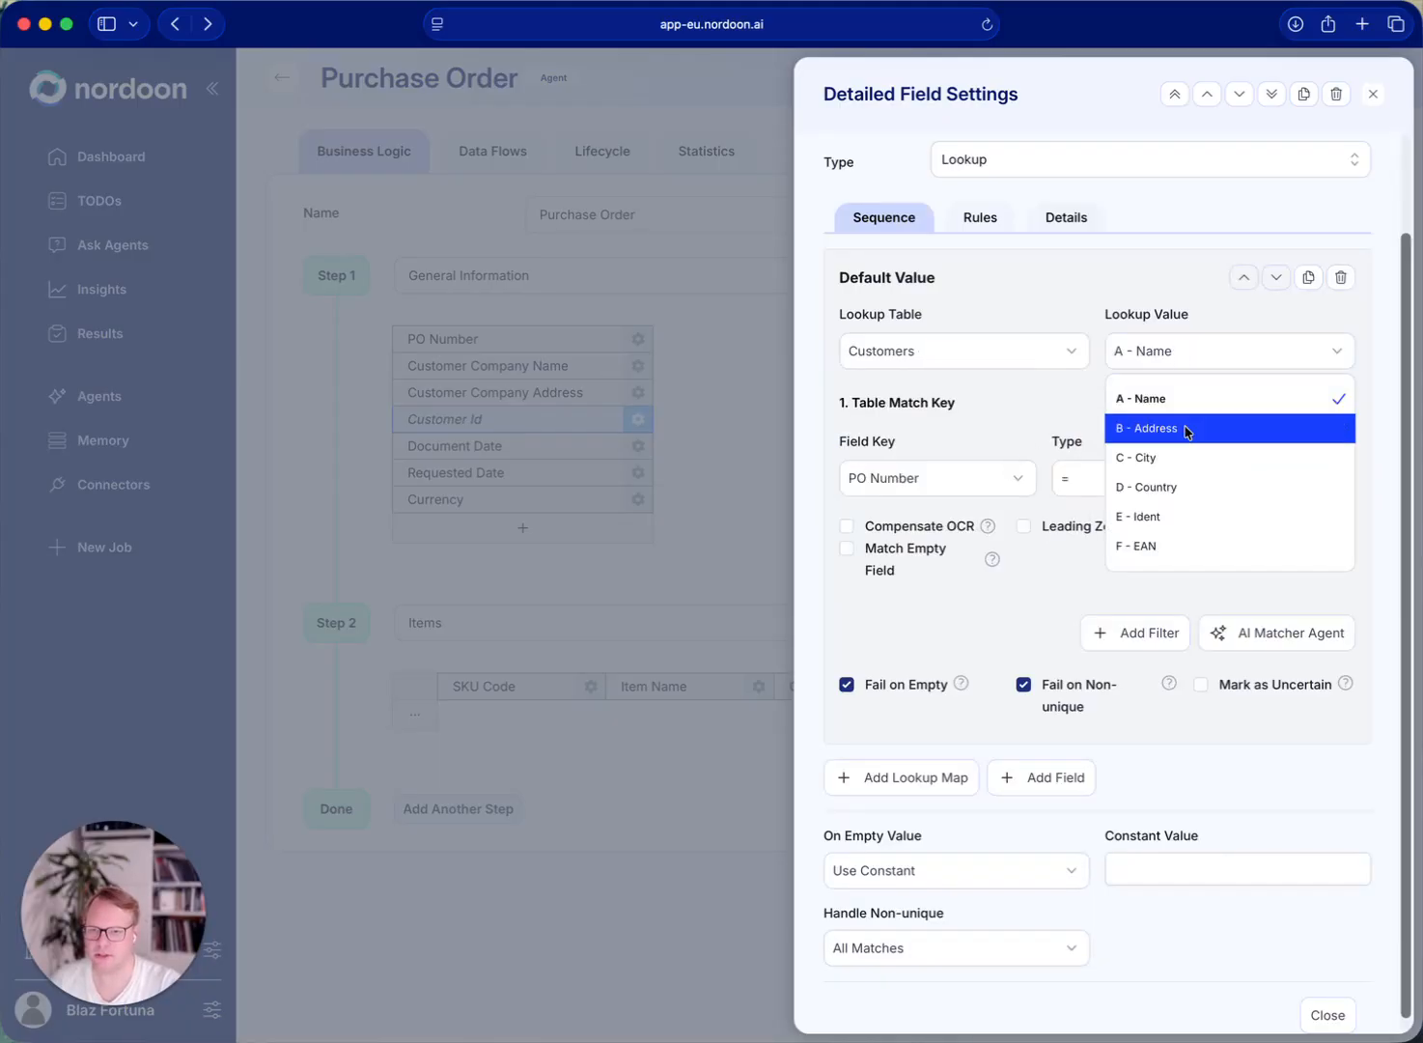
click(1190, 512)
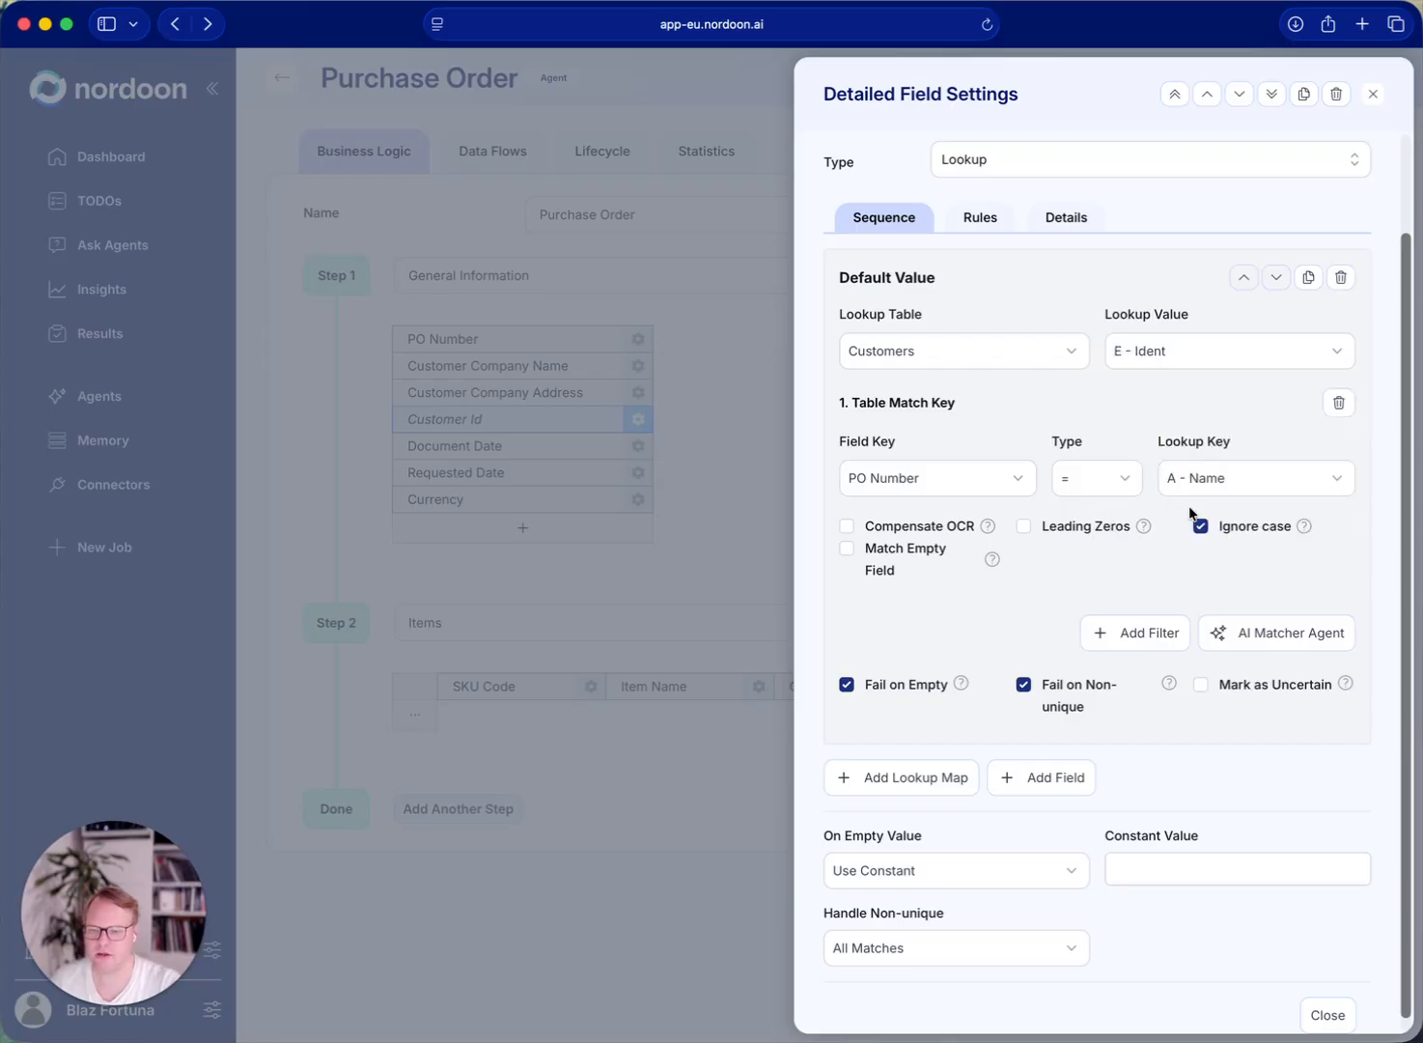
Step: Replace Customer Id's table match key with an AI Matcher Agent using Customer Company Name and Customer Company Address as source fields
click(1236, 632)
click(1340, 405)
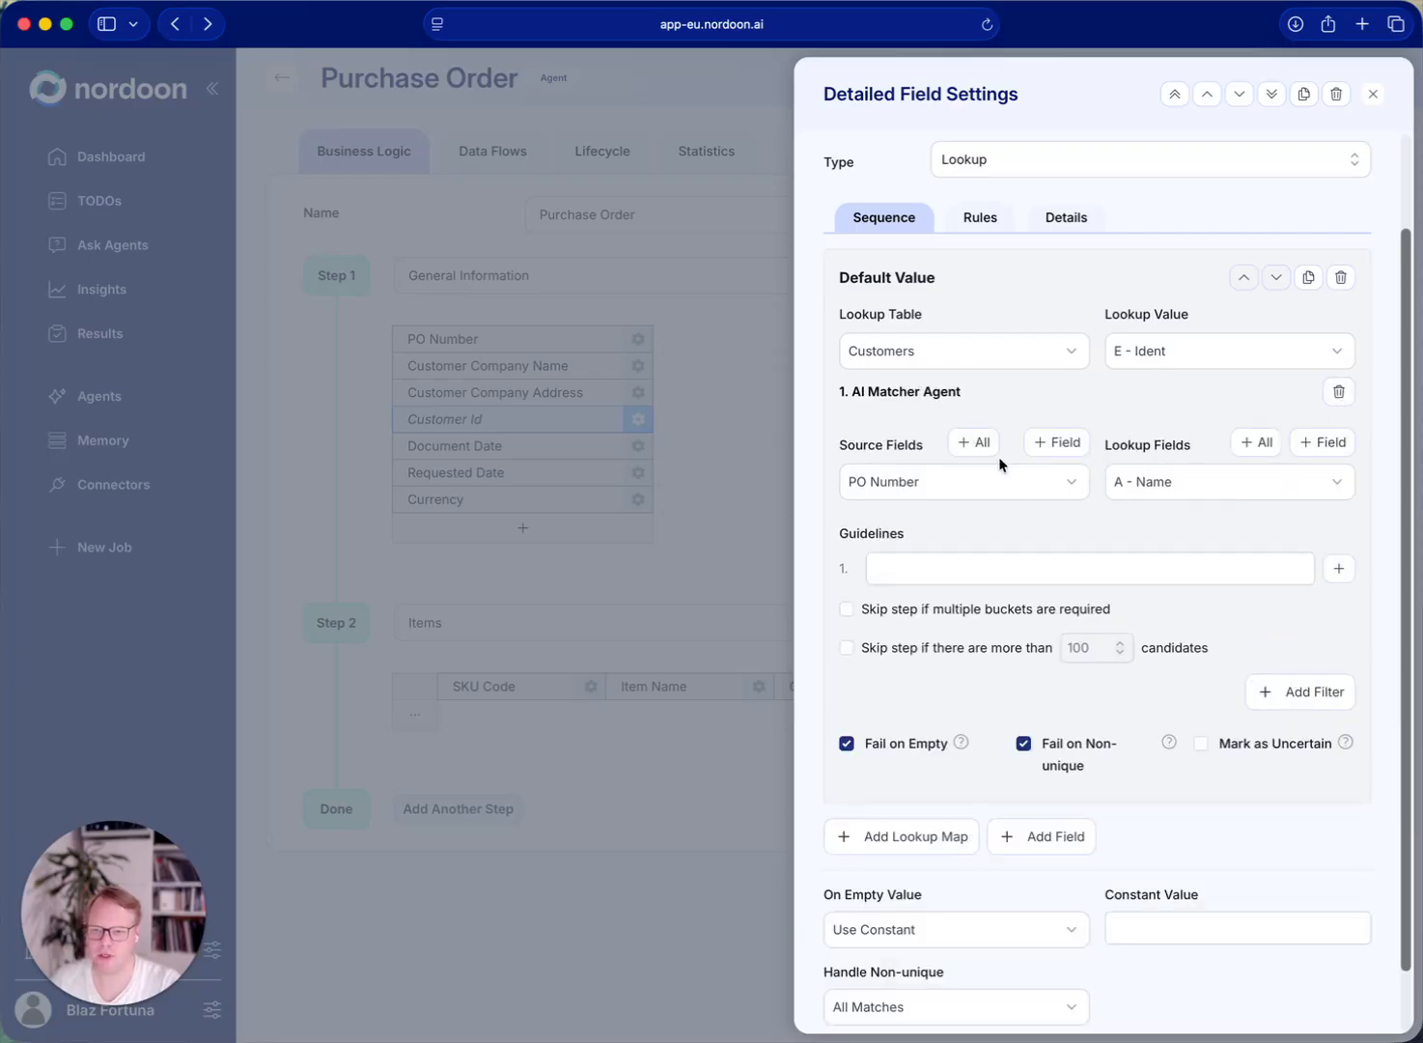
click(980, 490)
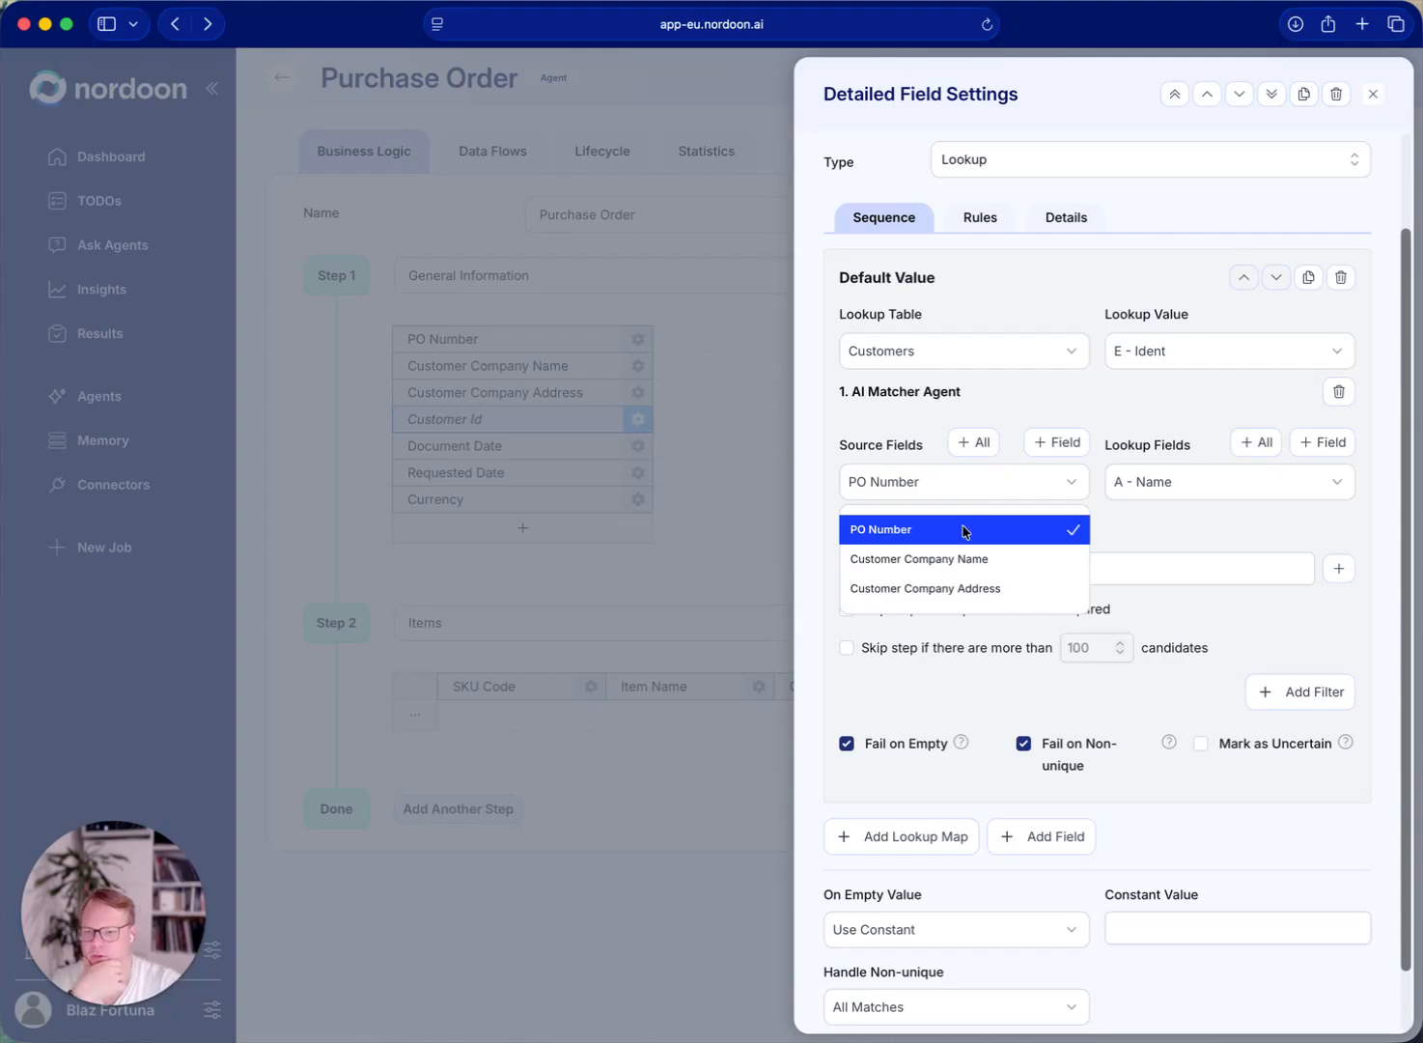
click(966, 558)
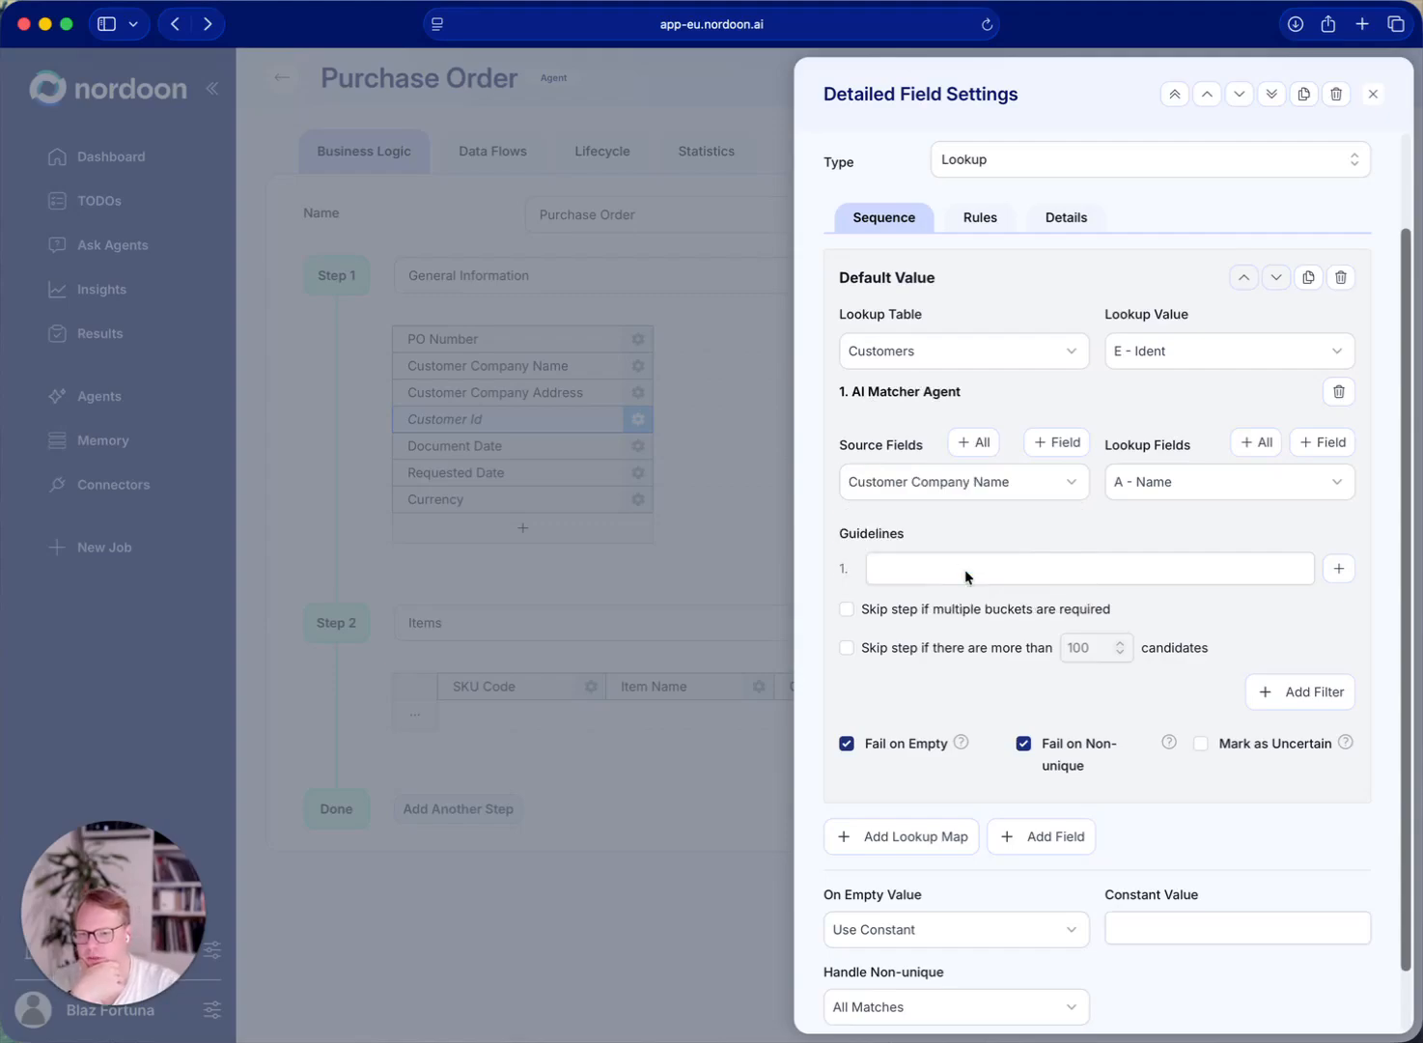
click(987, 450)
click(1074, 482)
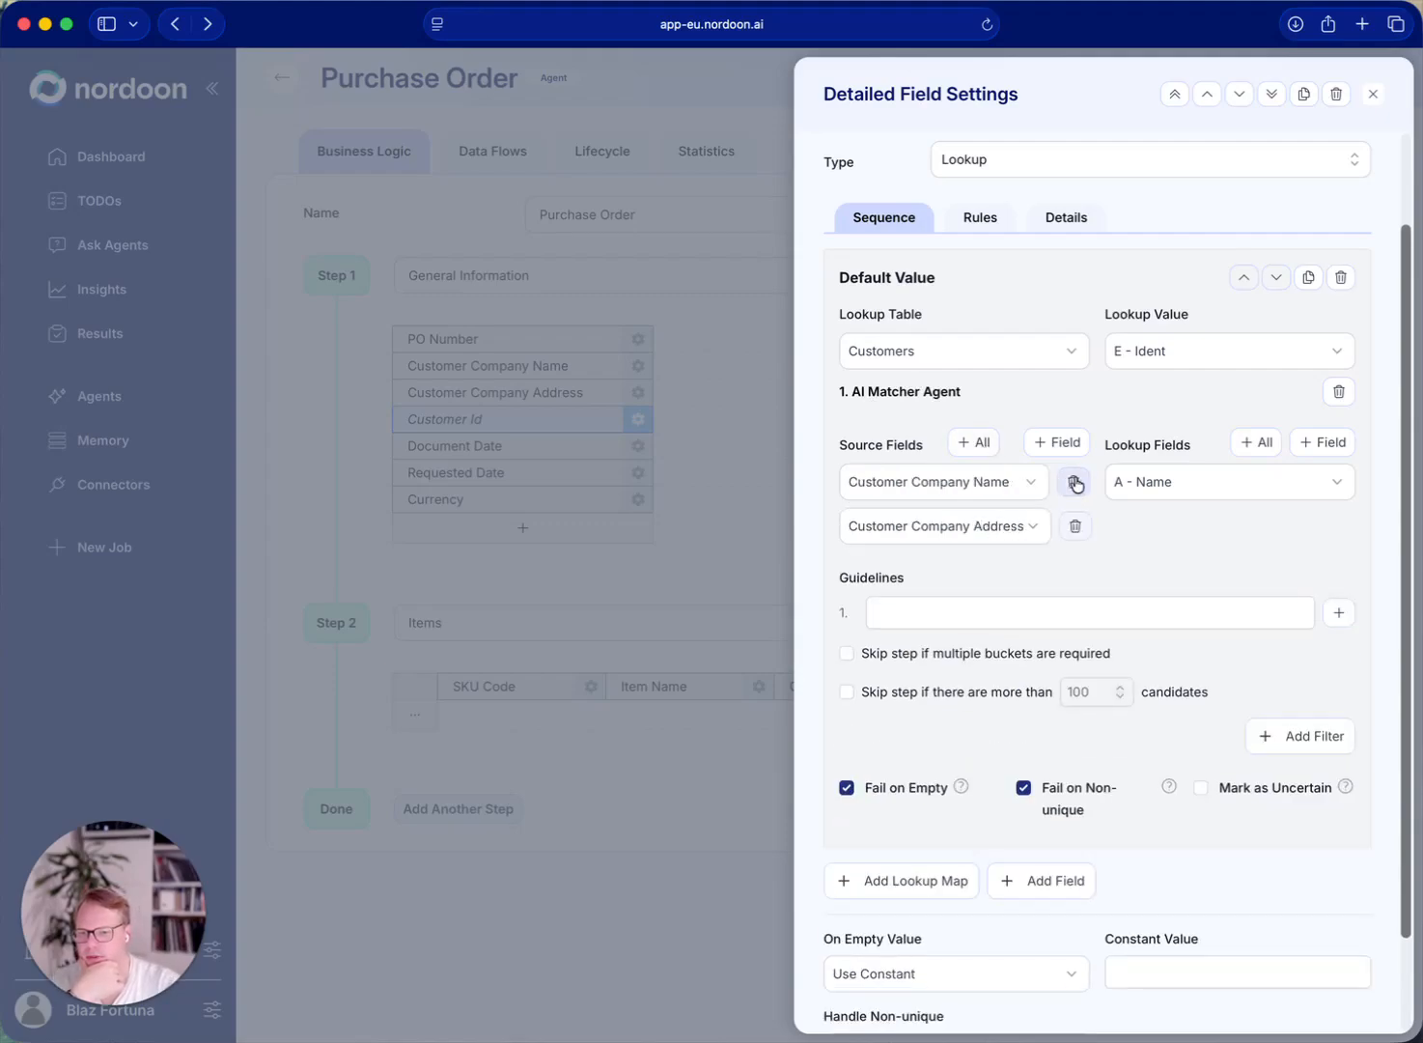
Step: Set the matcher's lookup fields to Name, Address, City and Country, and save the agent changes
click(1259, 444)
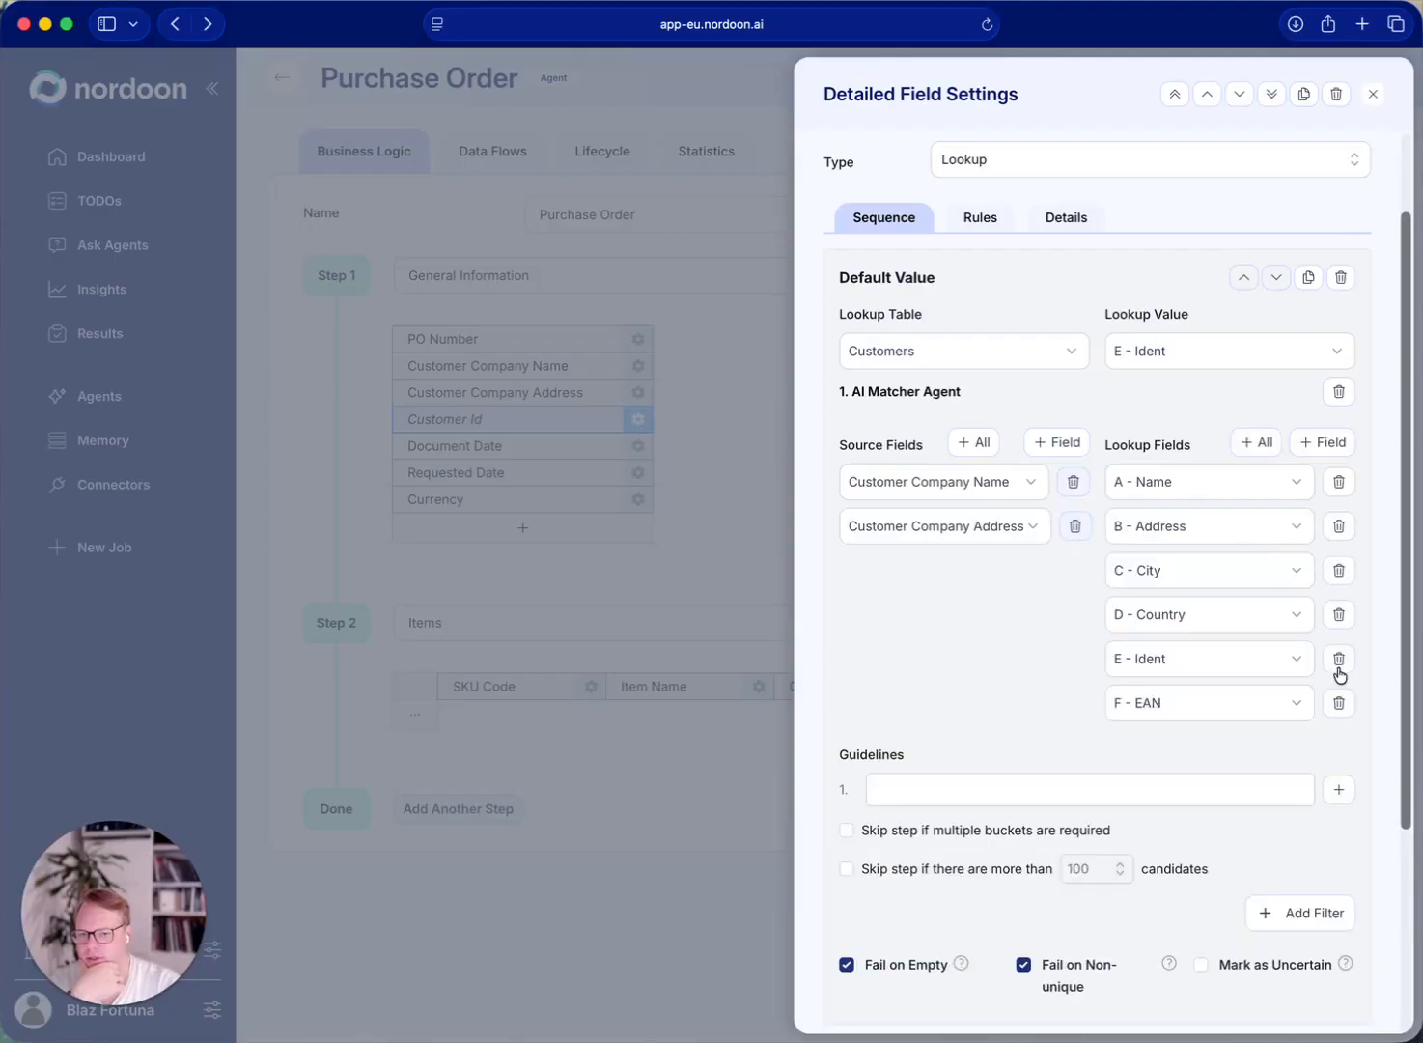
click(1338, 663)
click(1339, 662)
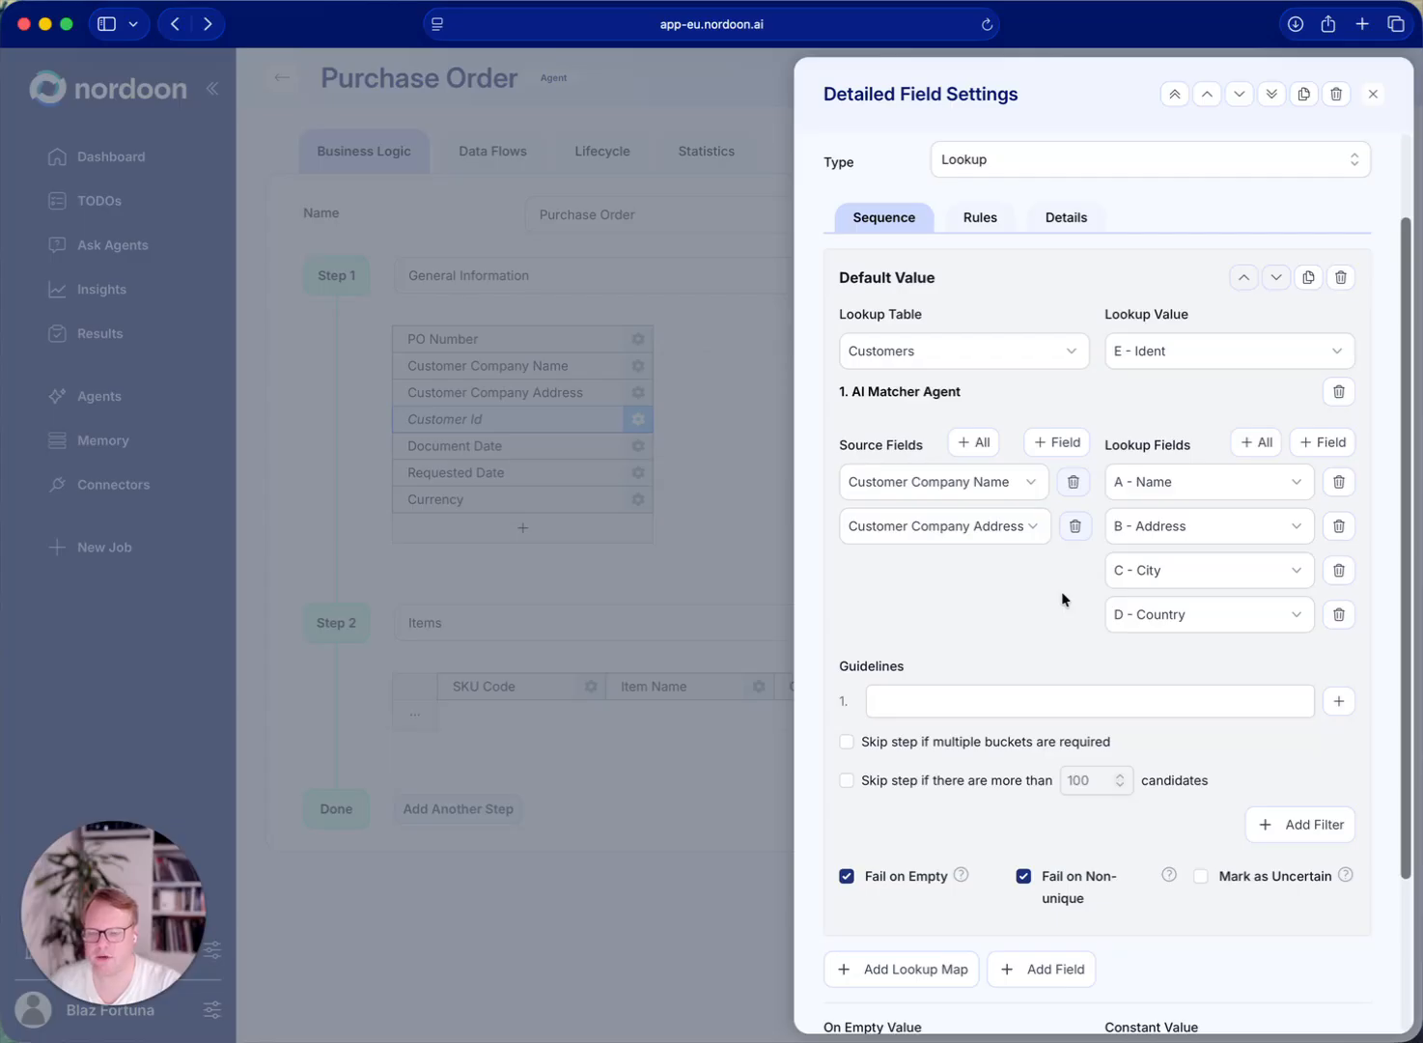
click(661, 566)
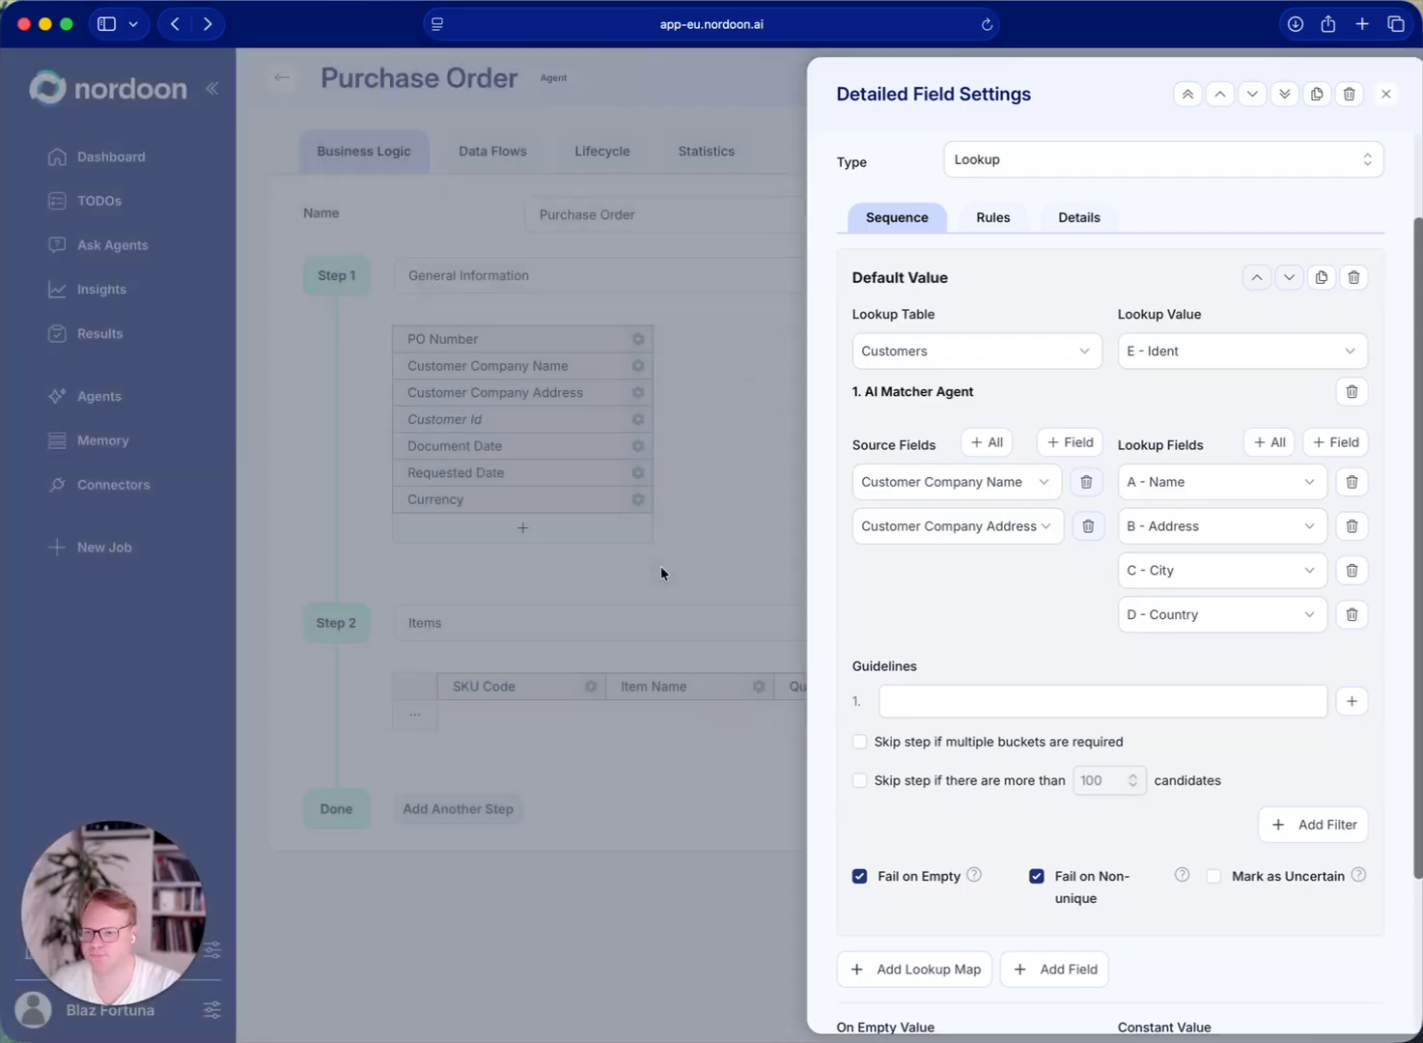
click(1333, 154)
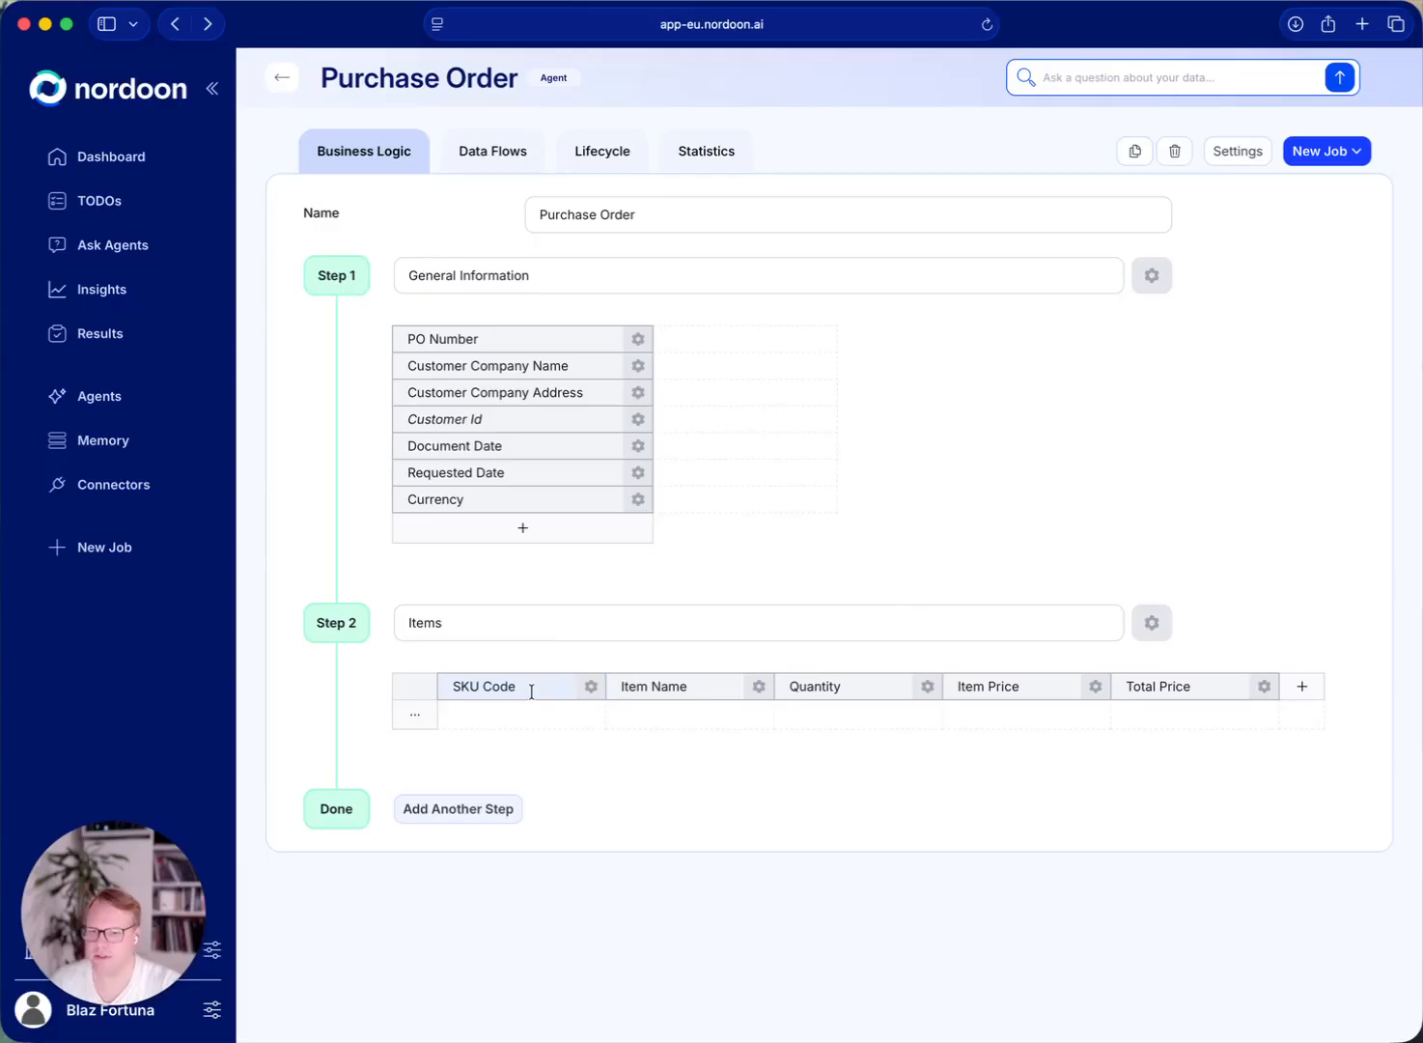
Step: Add an Internal SKU Code field to the Items step and move it directly after SKU Code
click(1301, 695)
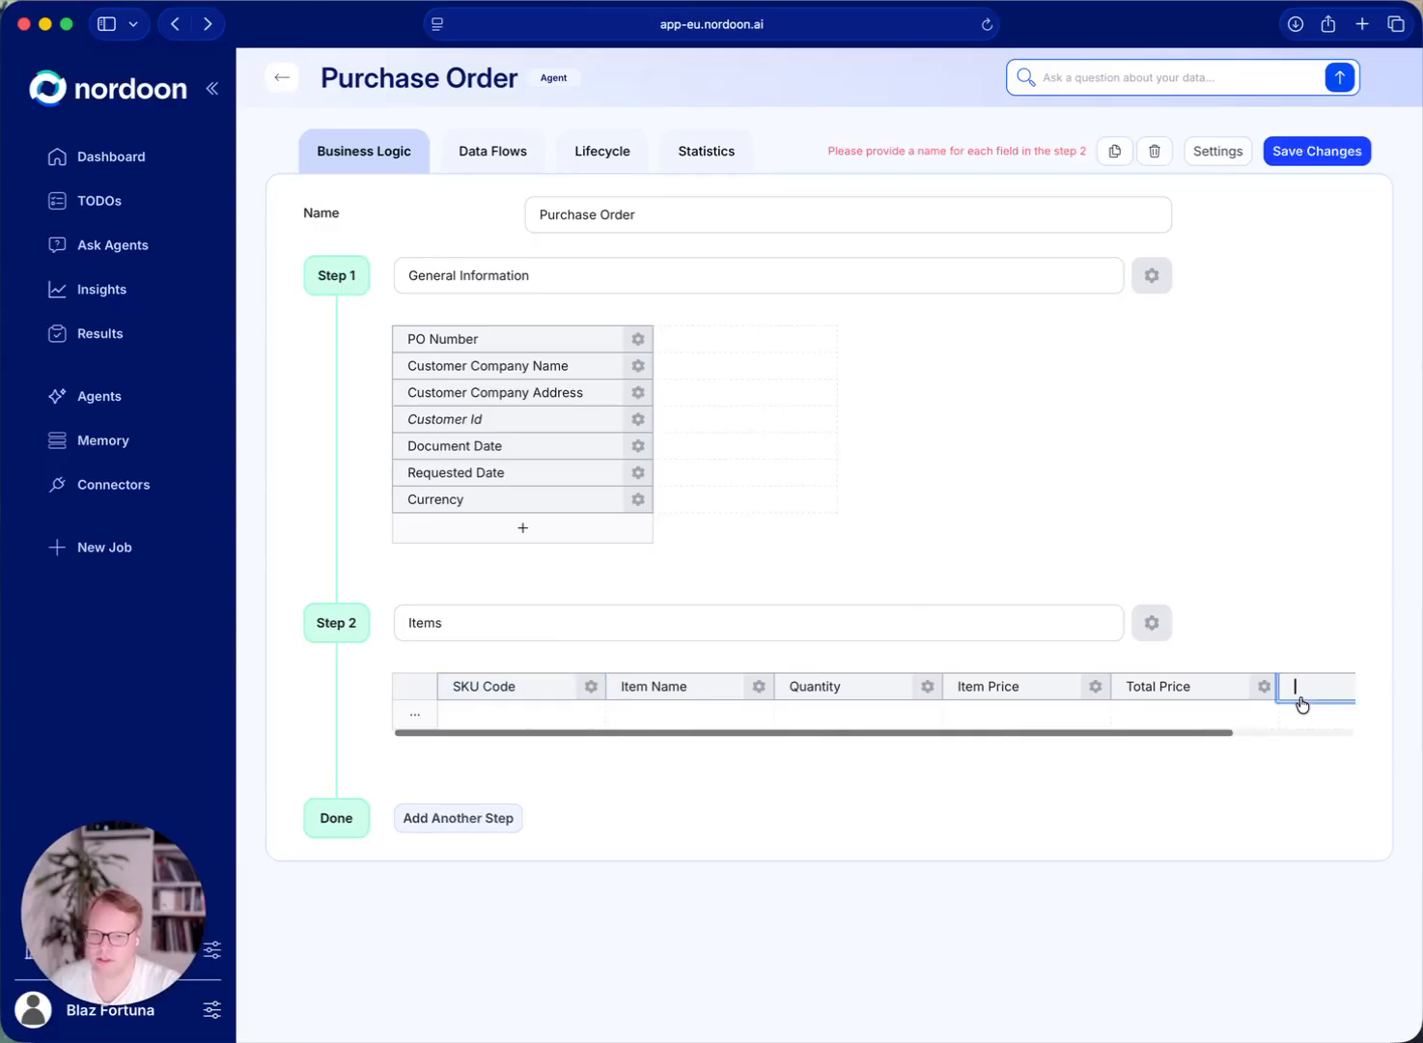
click(1269, 712)
click(1229, 686)
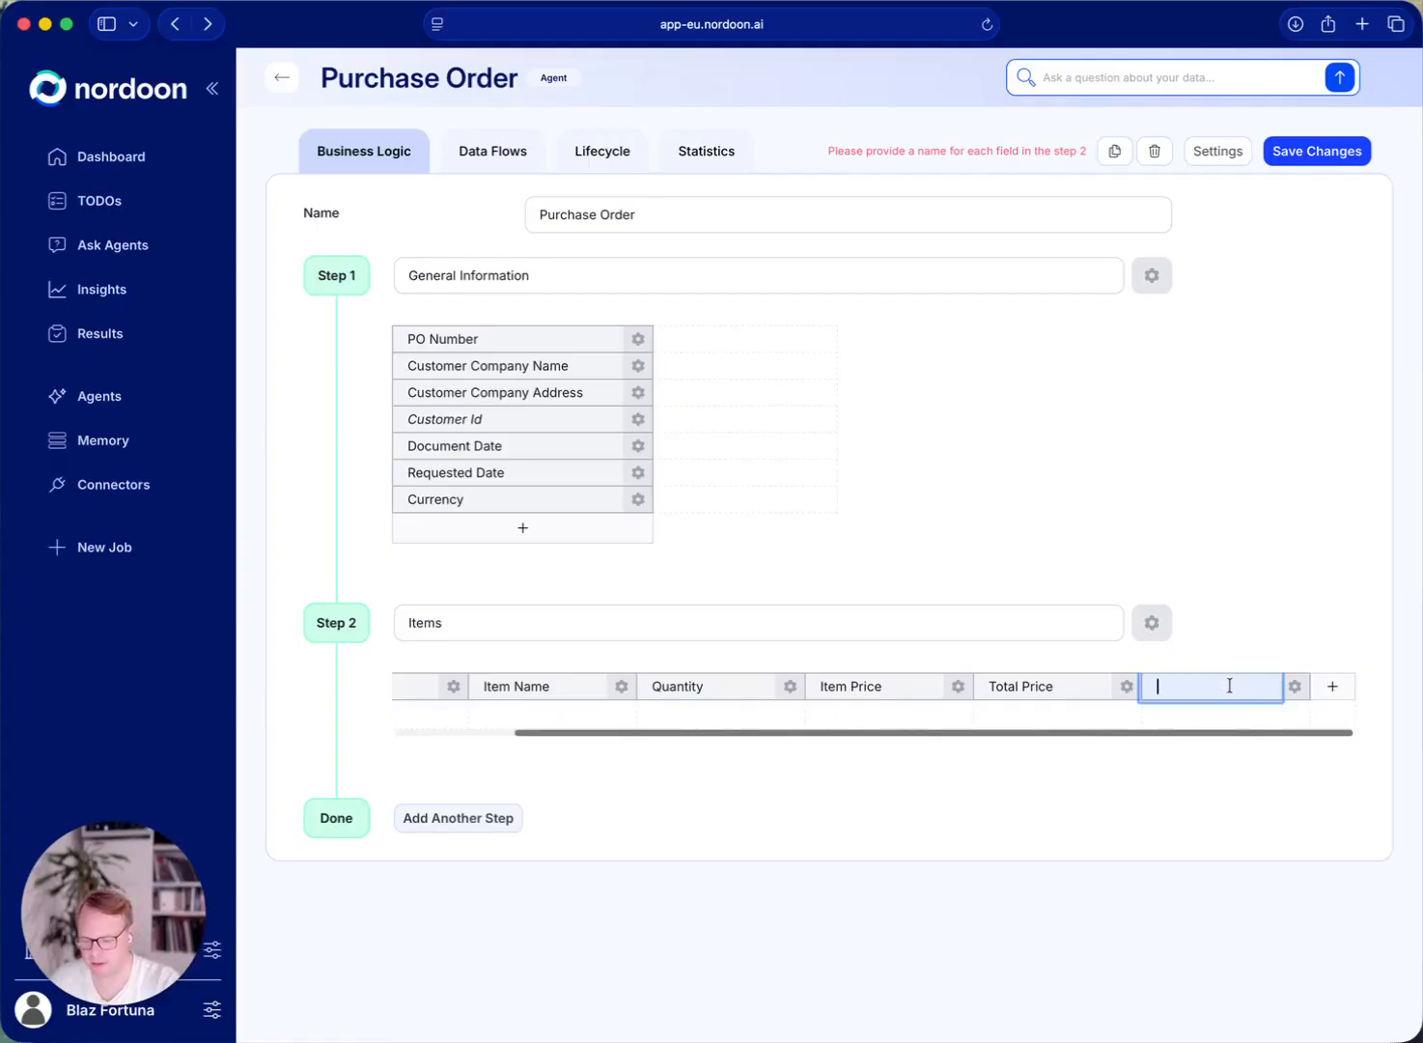
text(Internal SKU Code)
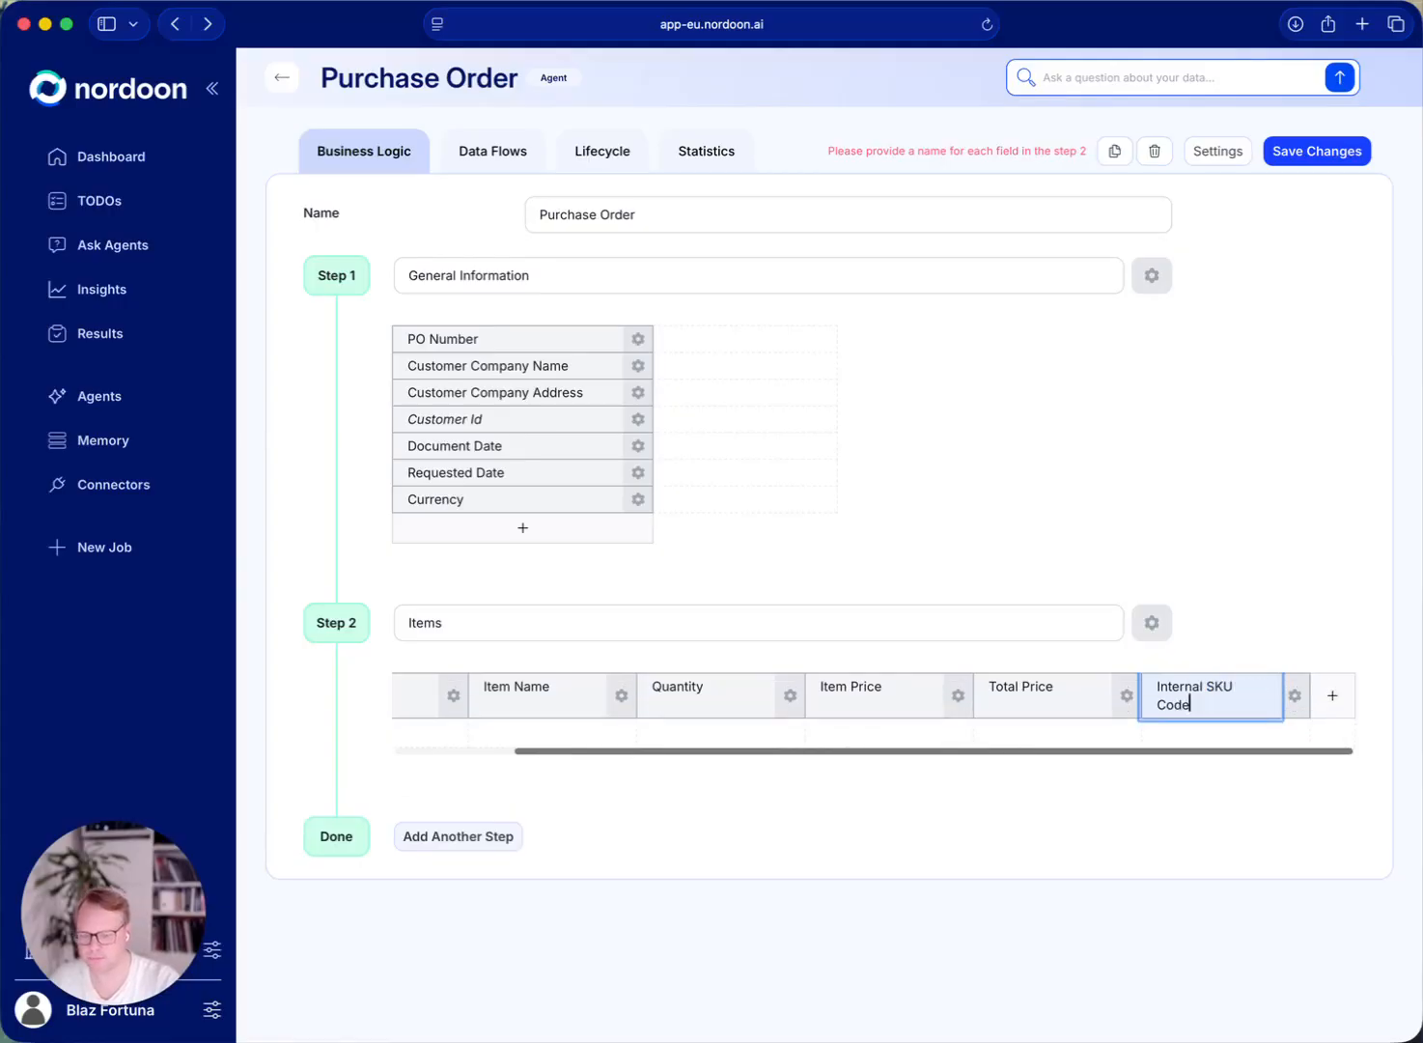
key(Return)
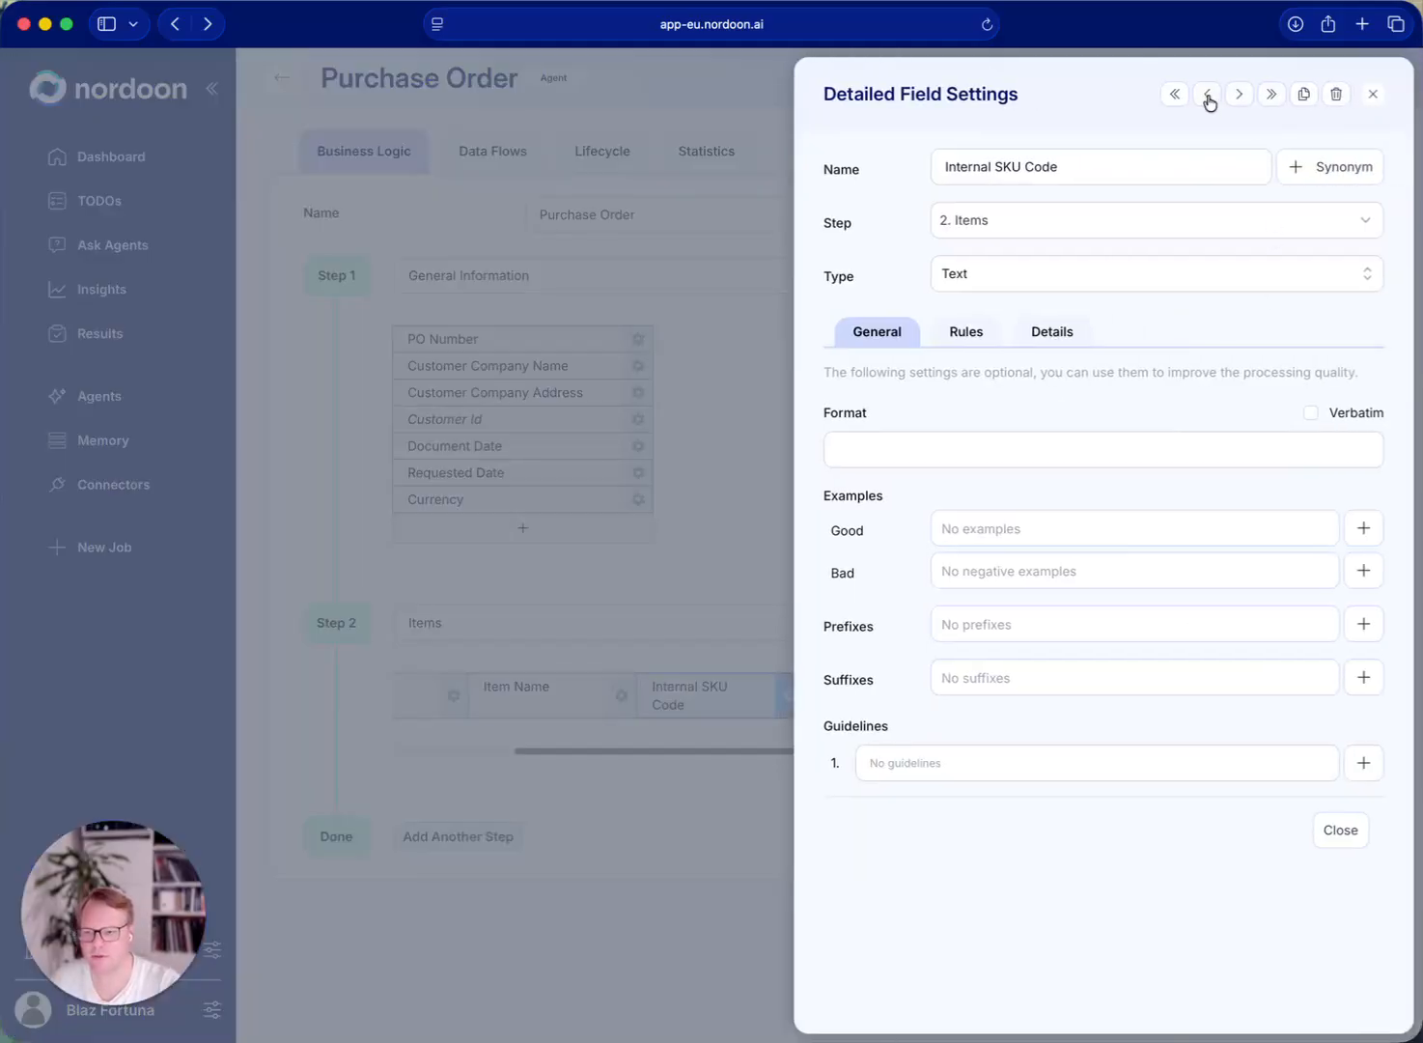
click(467, 818)
scroll(467, 751, left, 3)
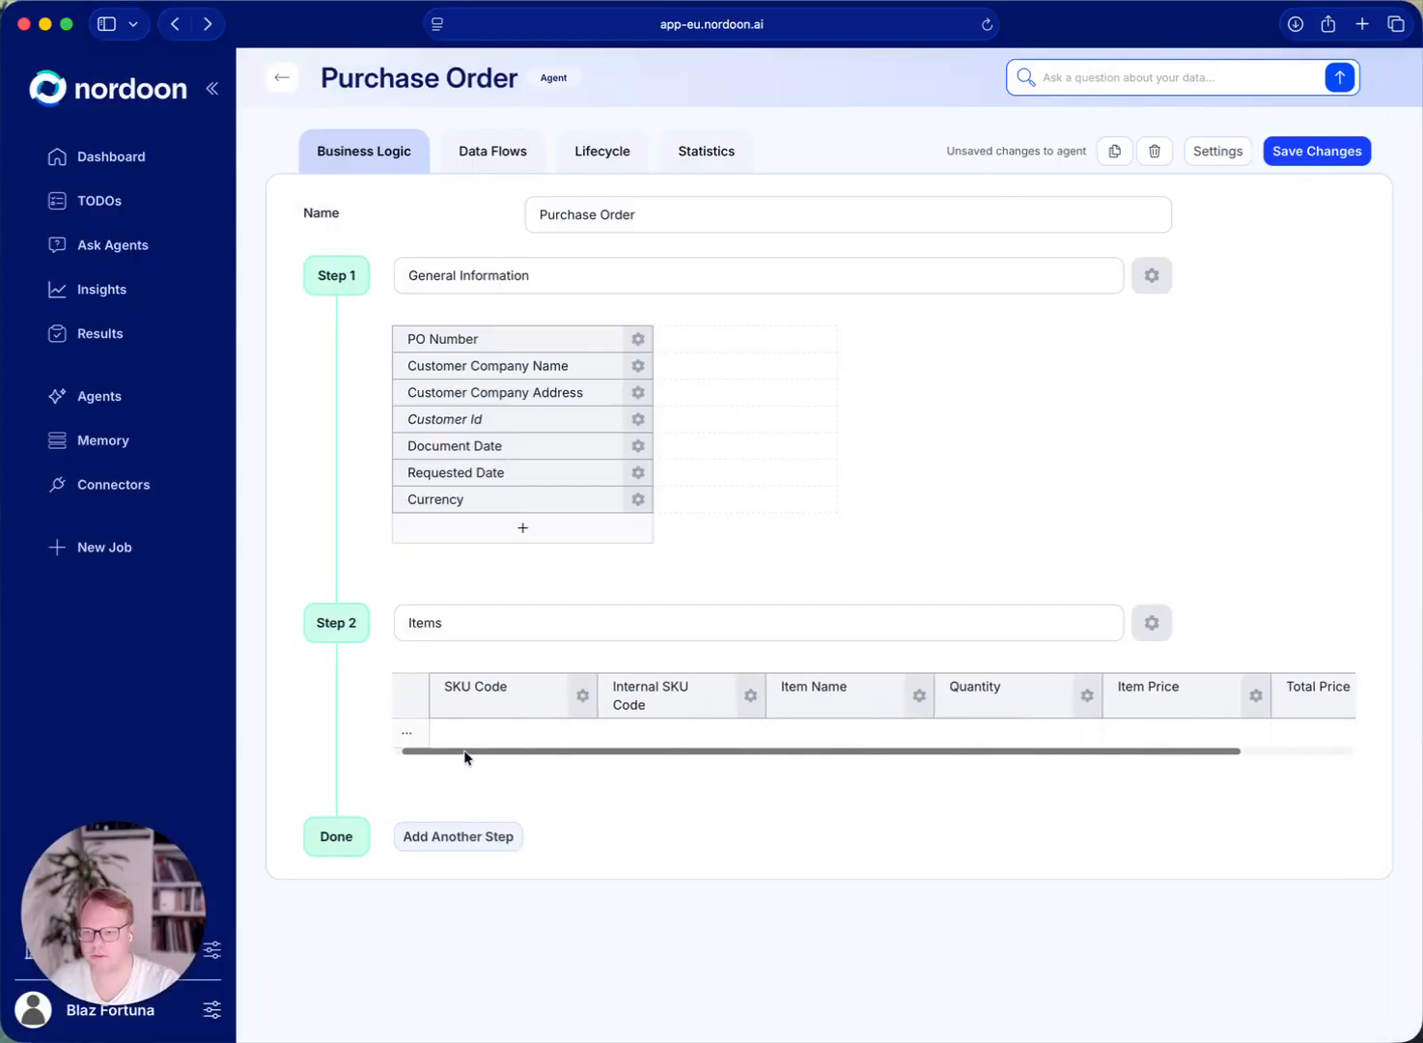
Step: Make Internal SKU Code a Lookup field that returns B - Sku code from the SKU Code Mappings table
click(759, 695)
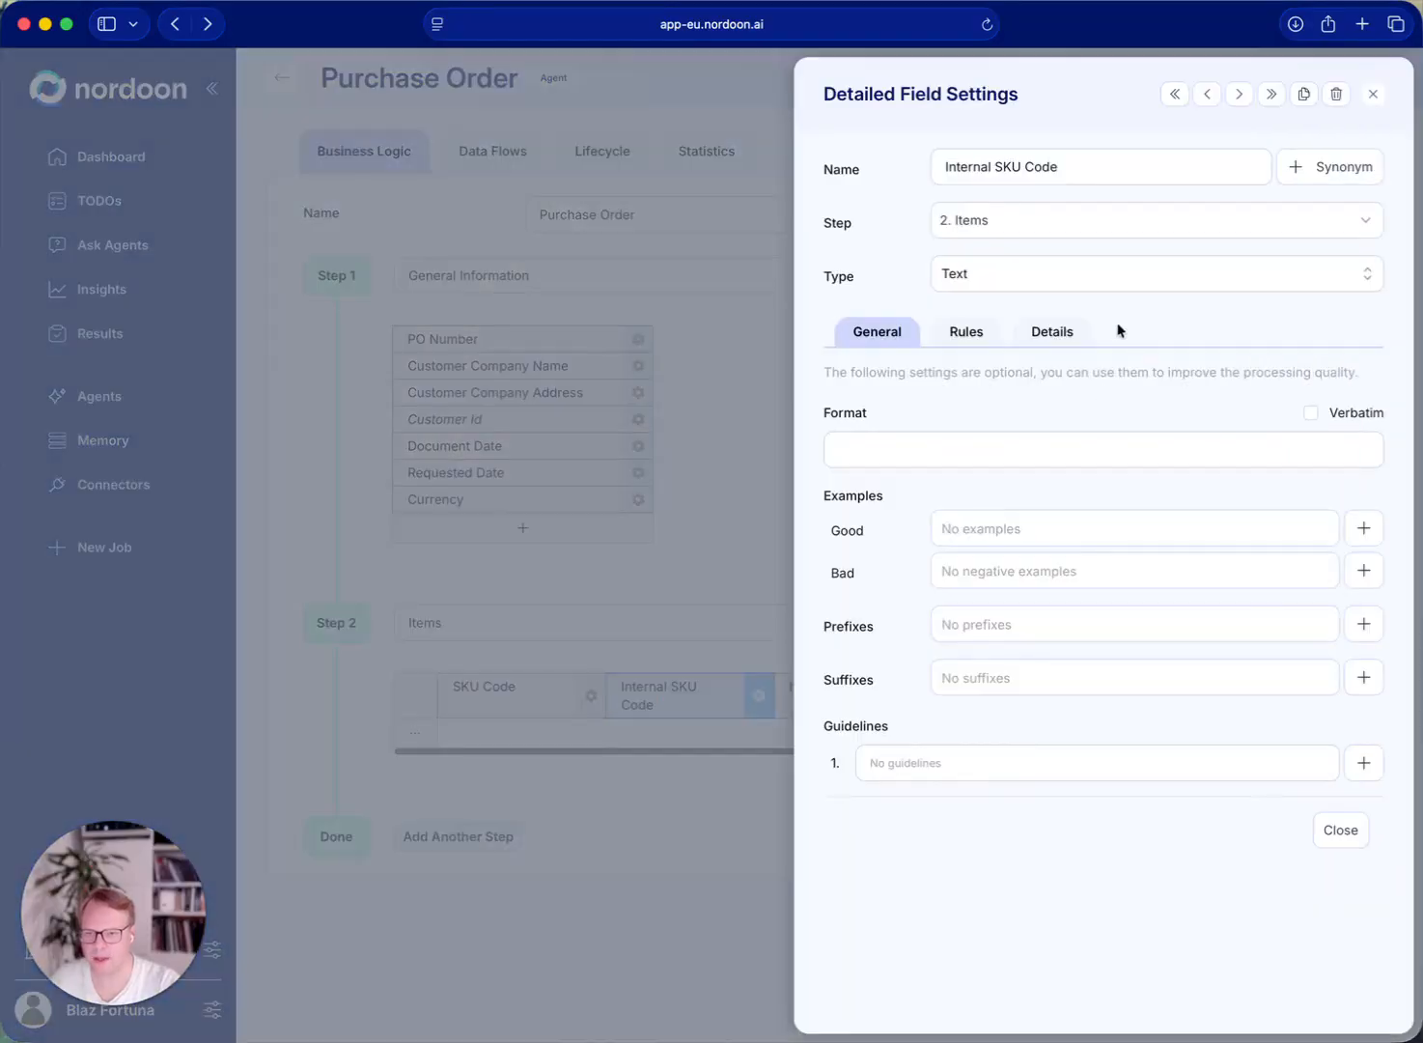
click(1100, 274)
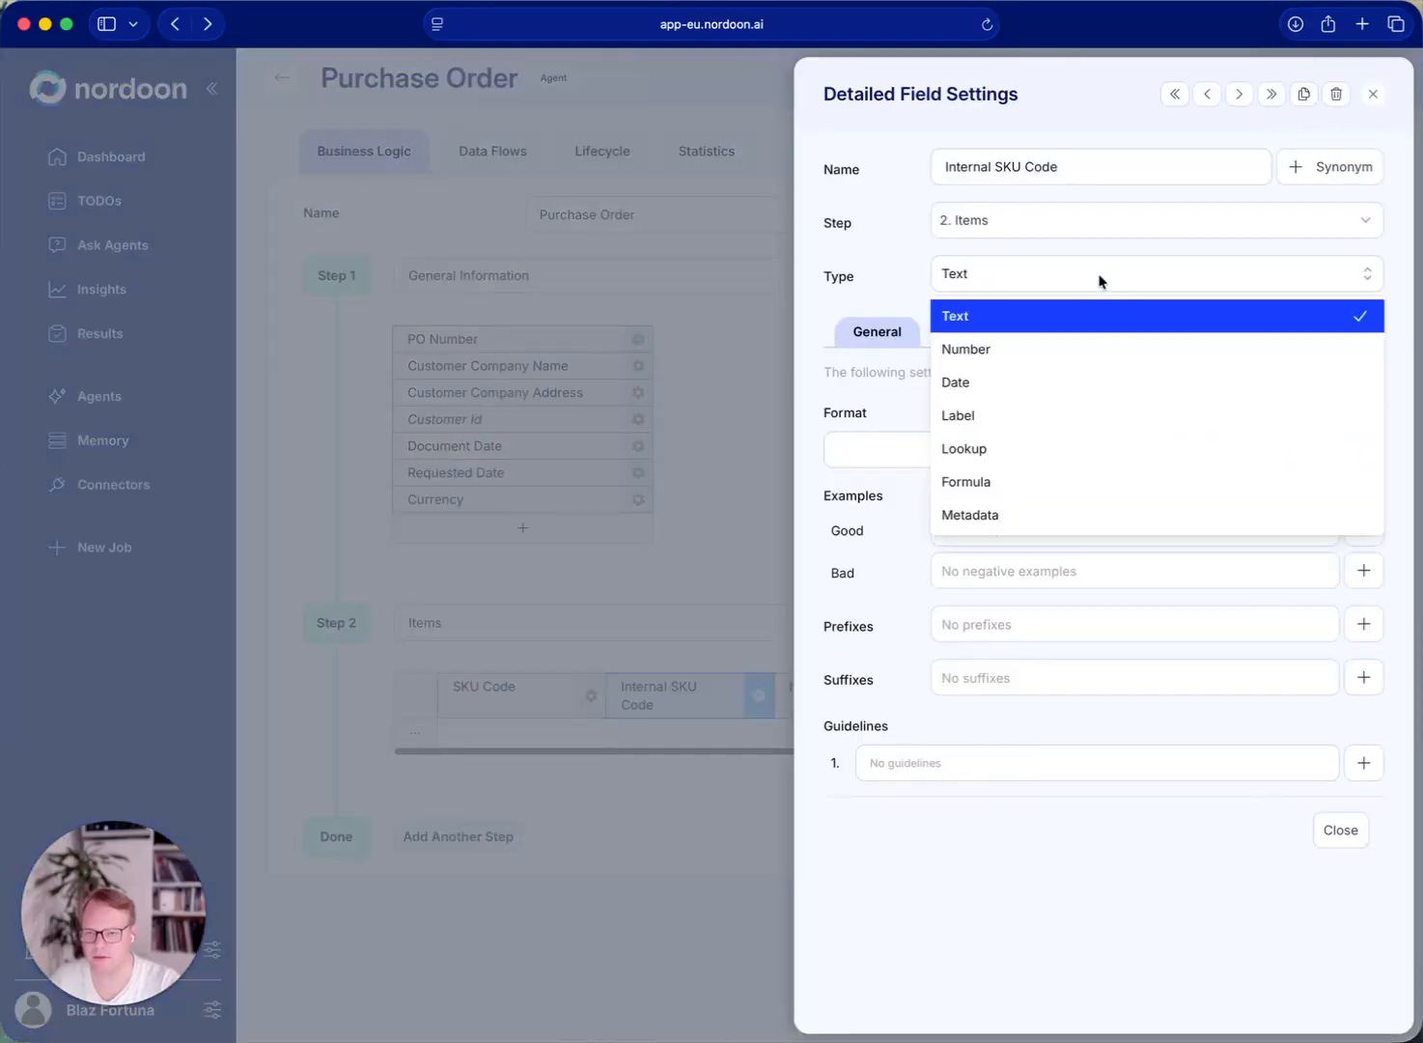
click(1100, 450)
scroll(962, 585, down, 3)
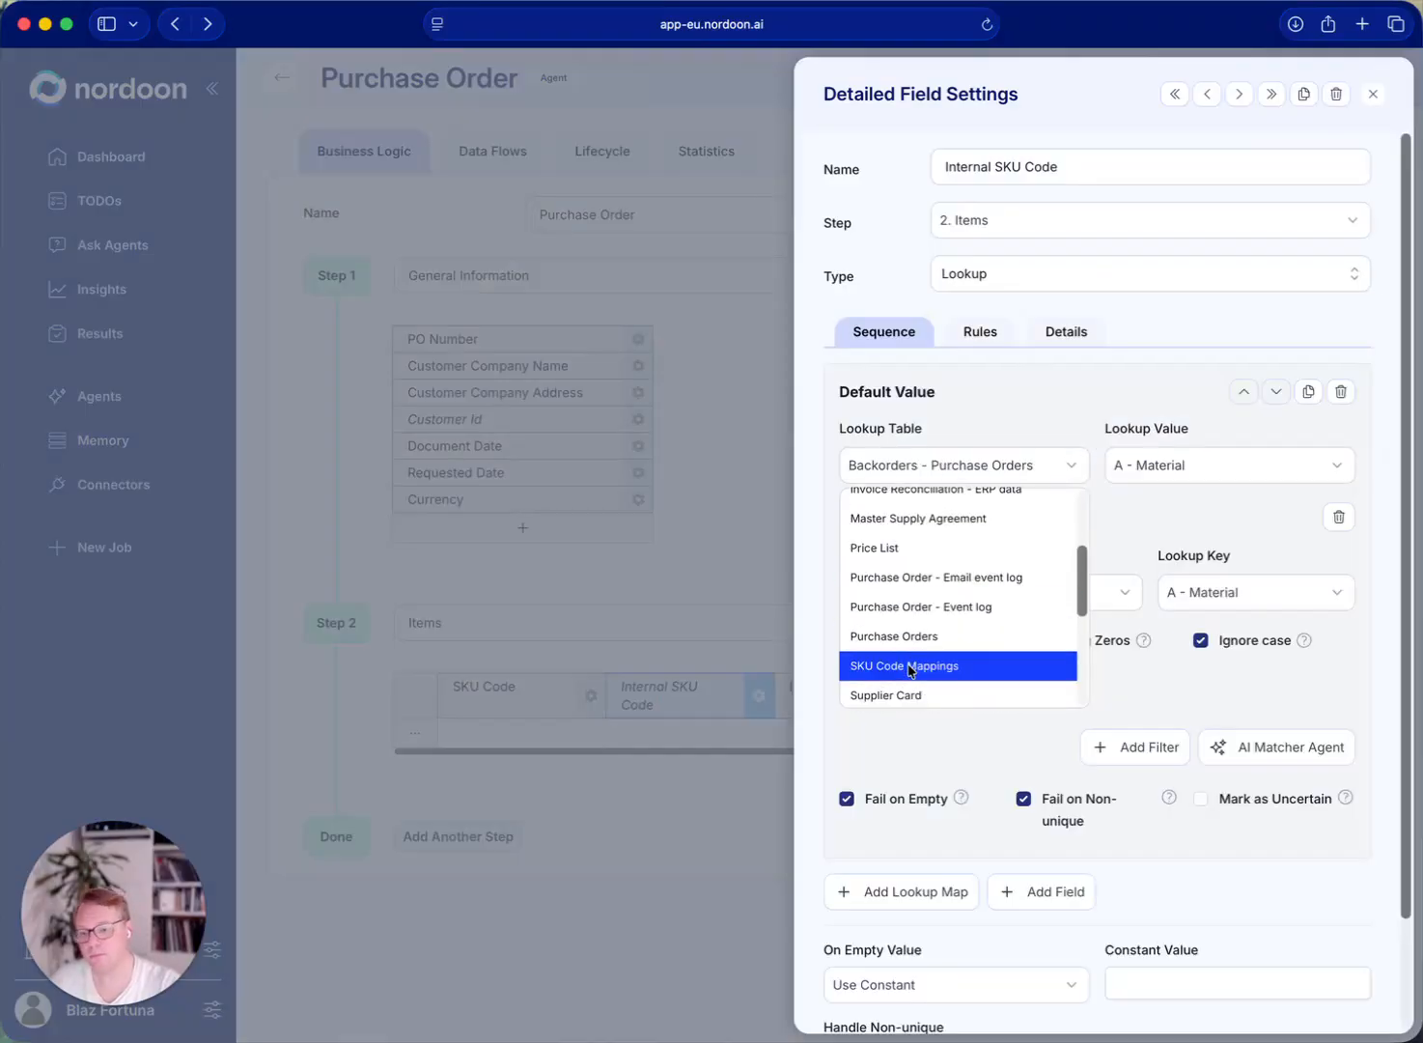
click(911, 667)
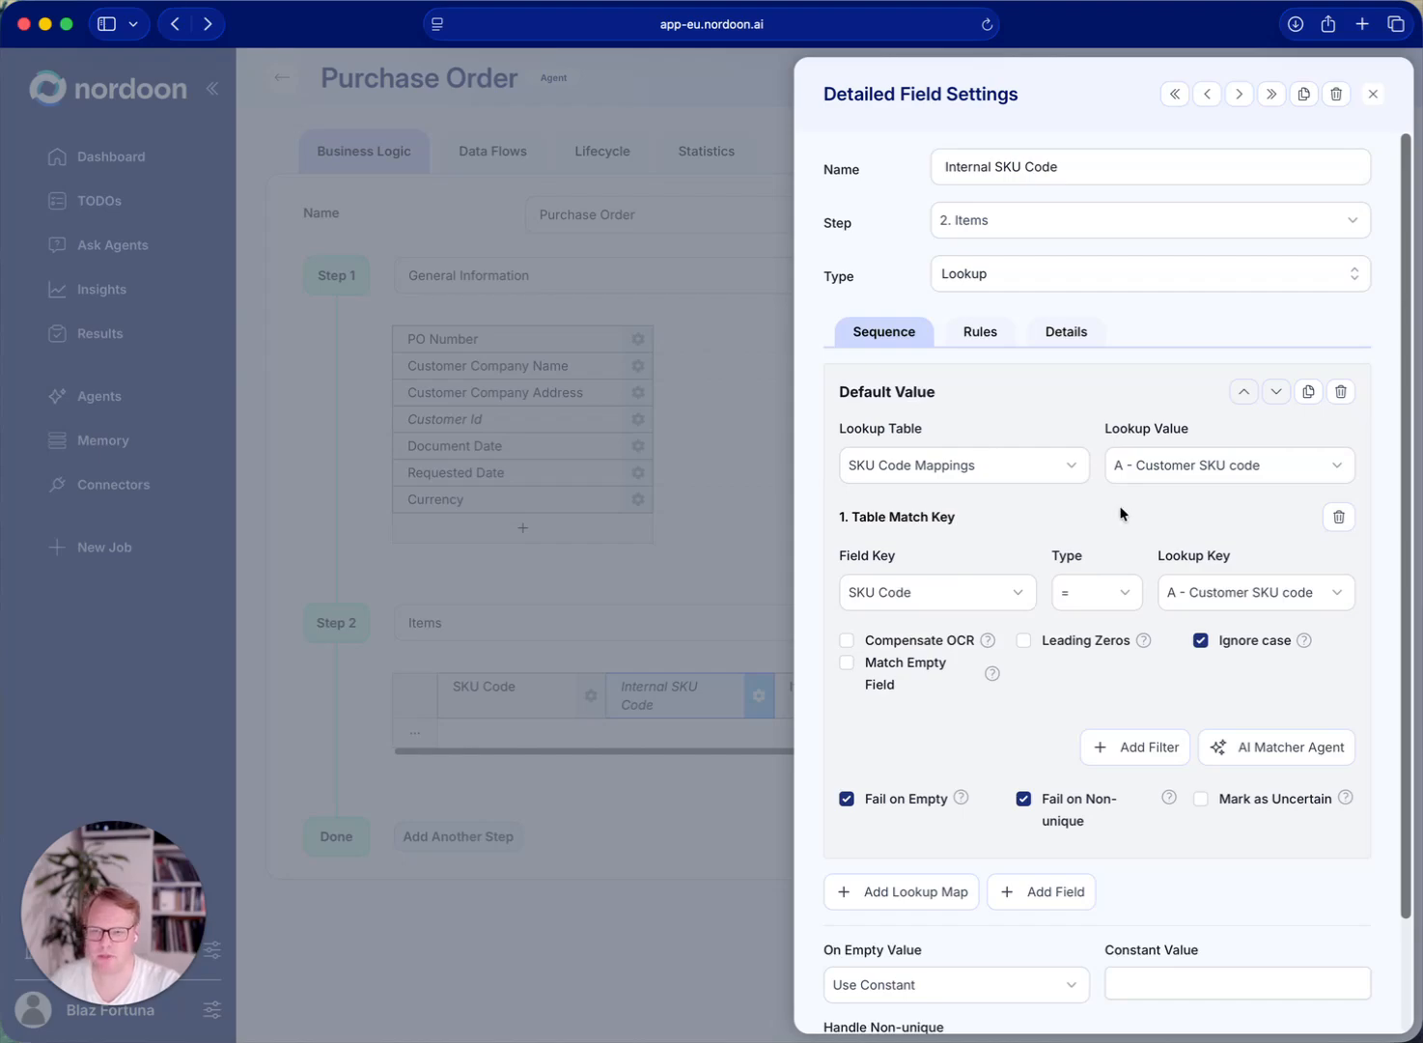
click(1155, 468)
click(1170, 542)
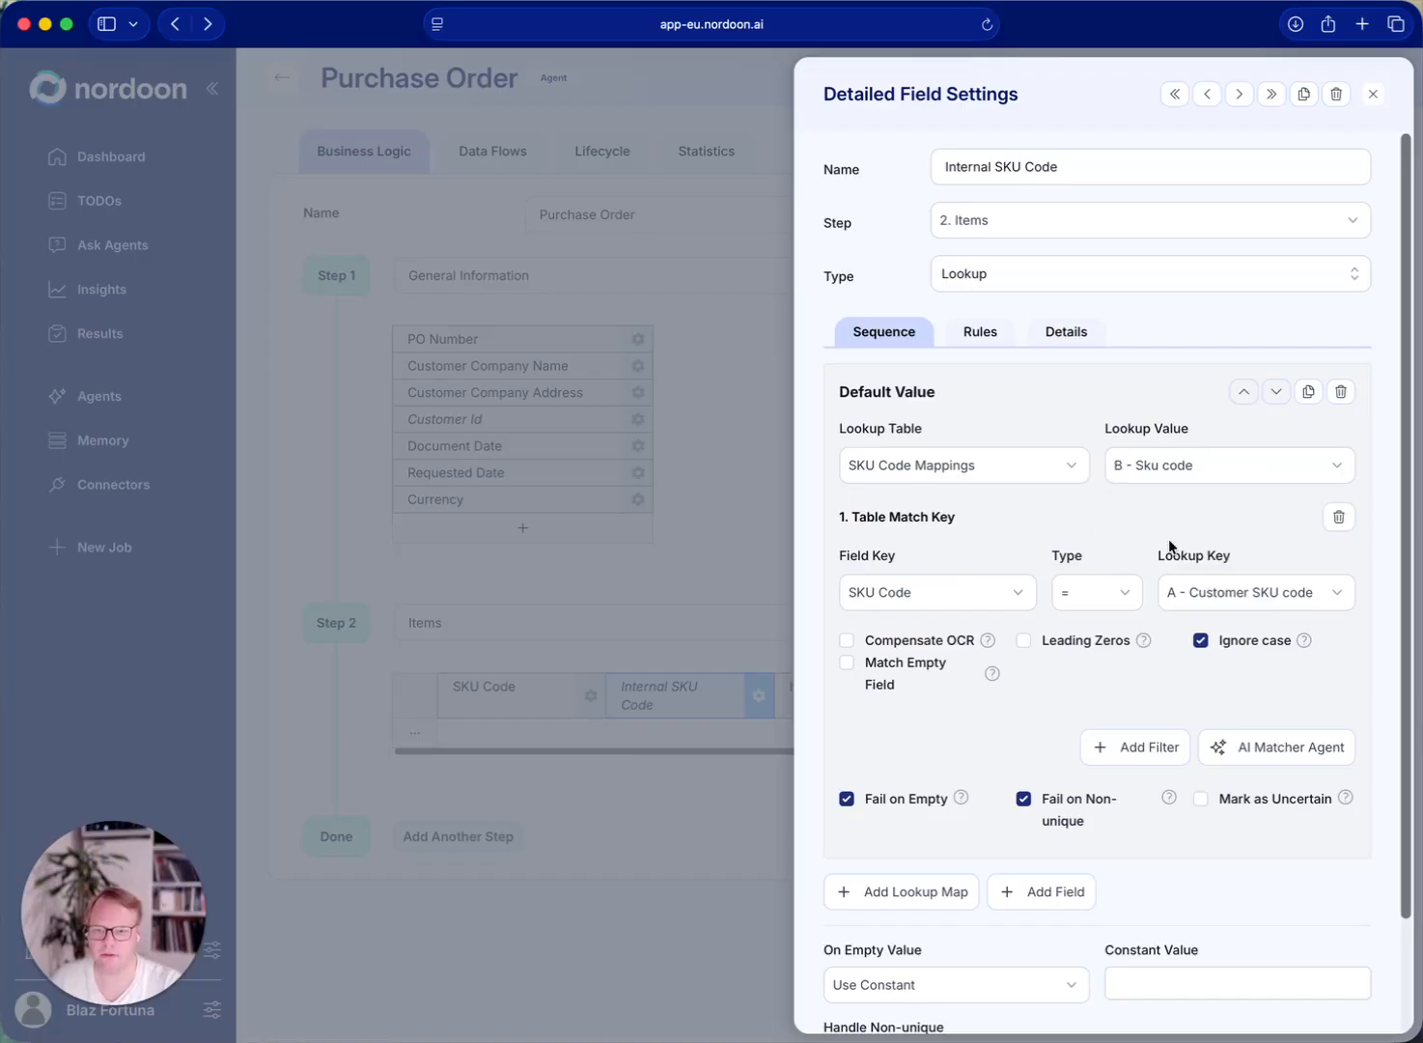
Step: Match the SKU Code field to A - Customer SKU code in the Internal SKU Code lookup and save the agent changes
click(966, 582)
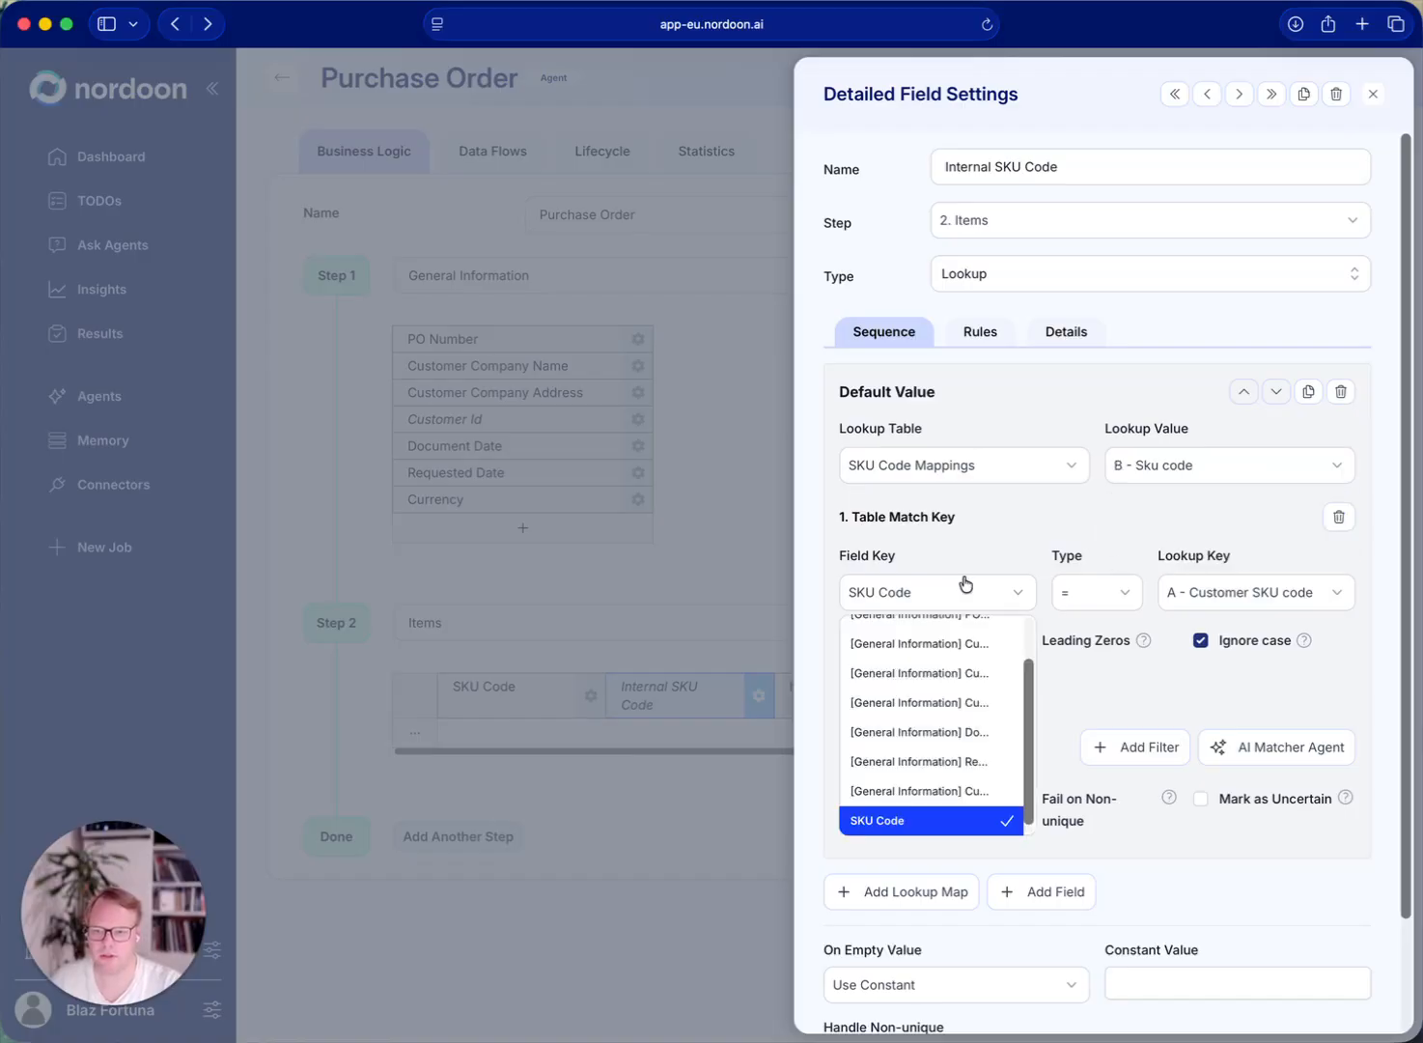
click(943, 822)
click(1233, 593)
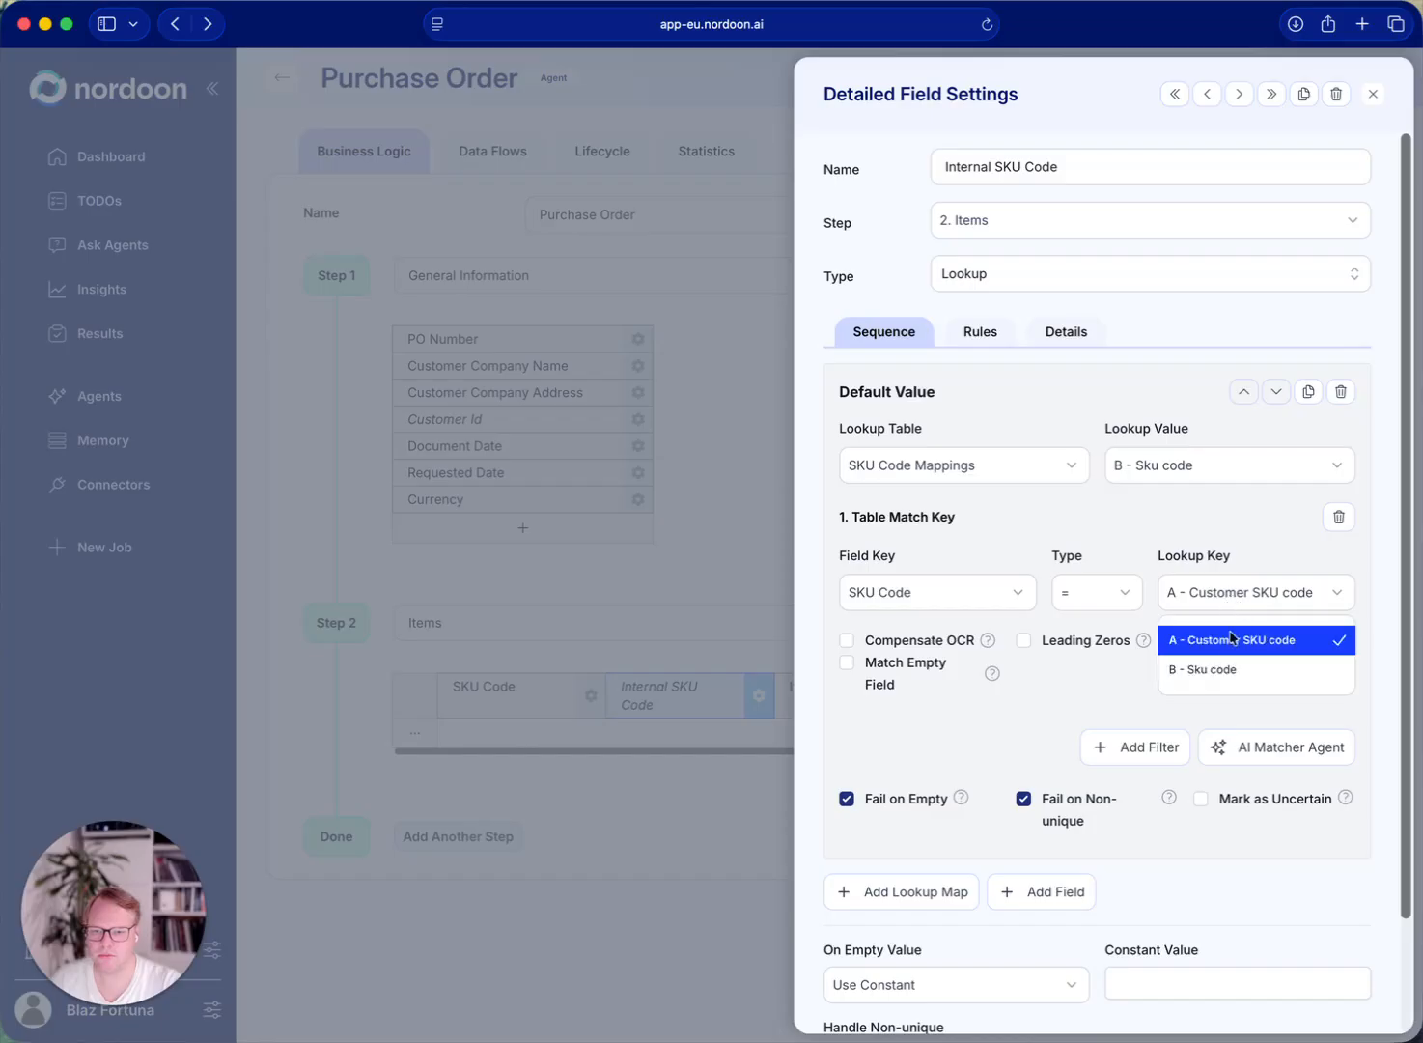
click(1233, 641)
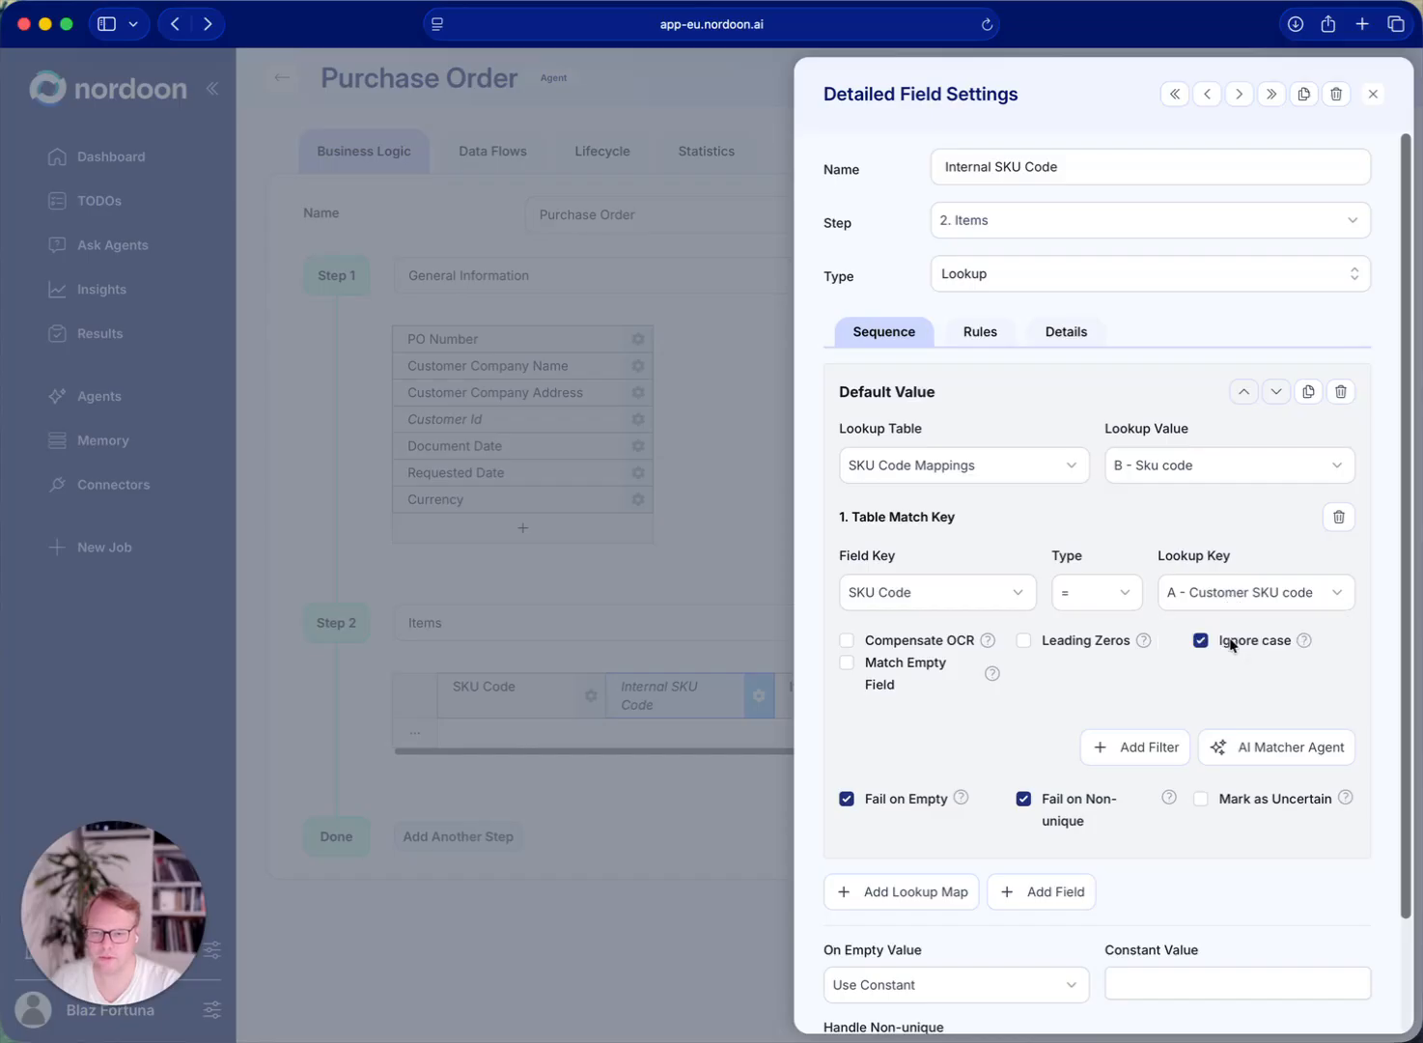
click(629, 569)
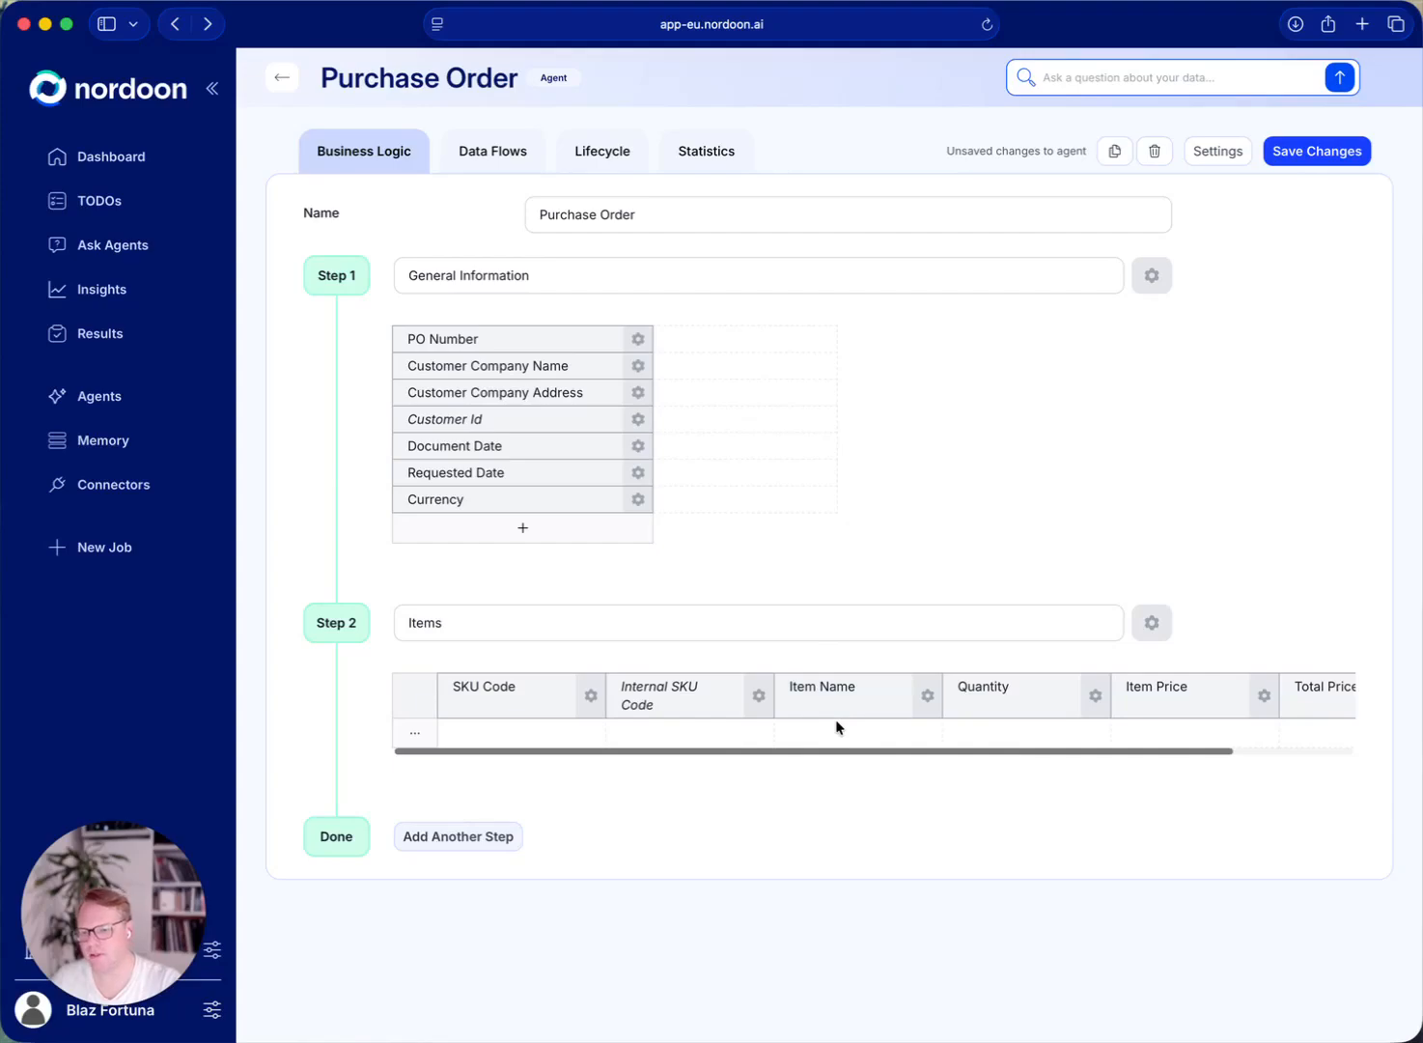
click(1318, 152)
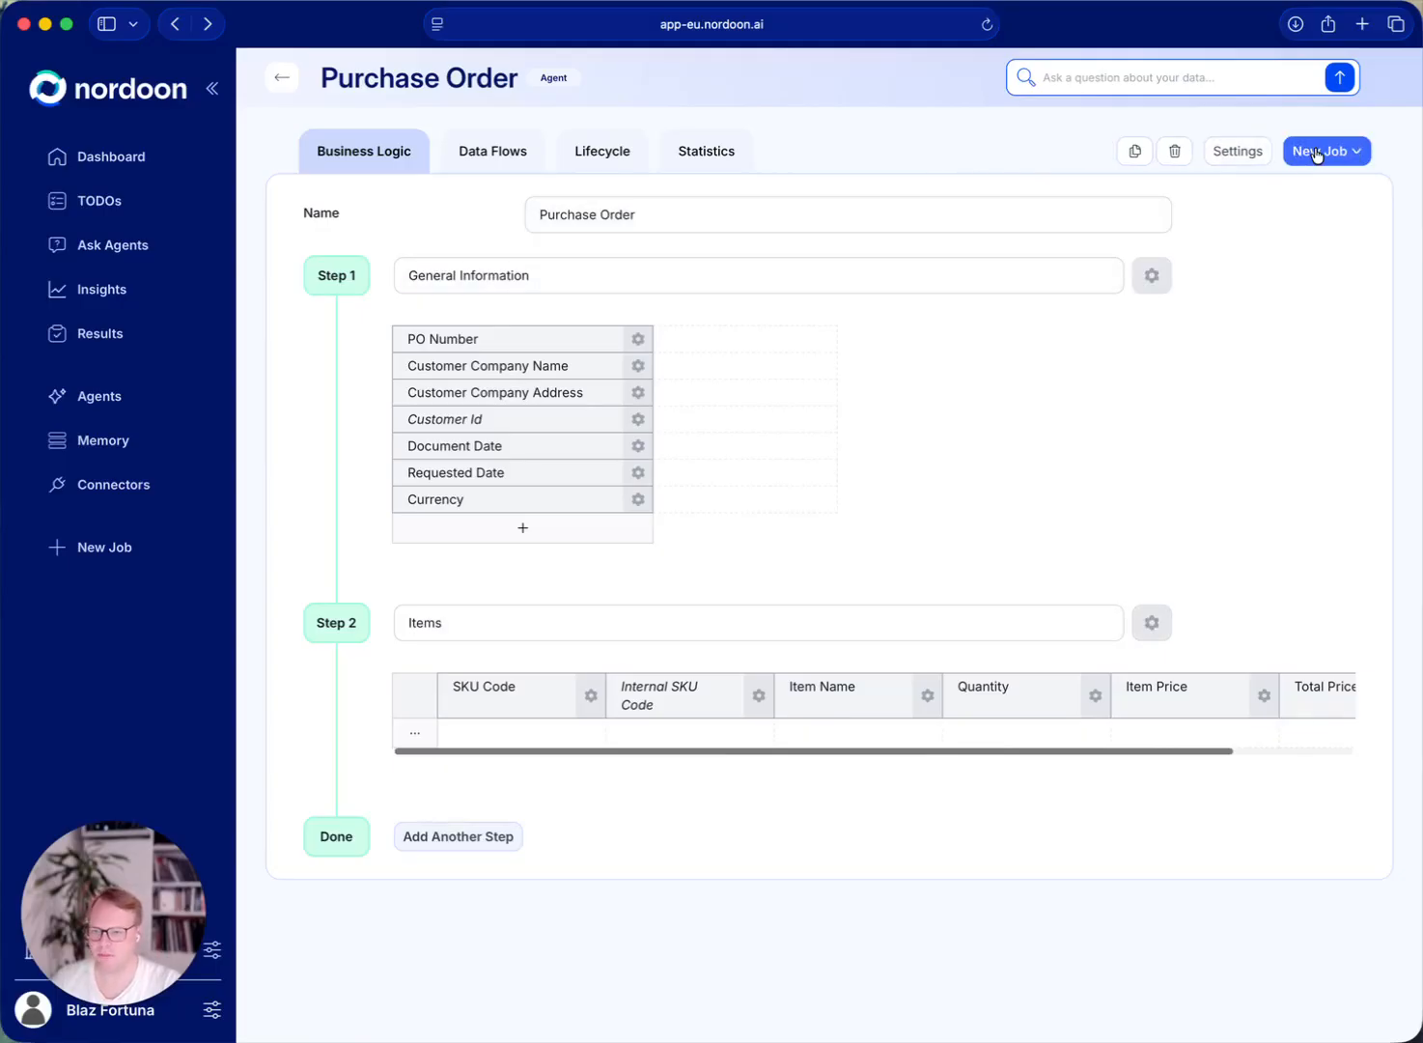
click(1299, 750)
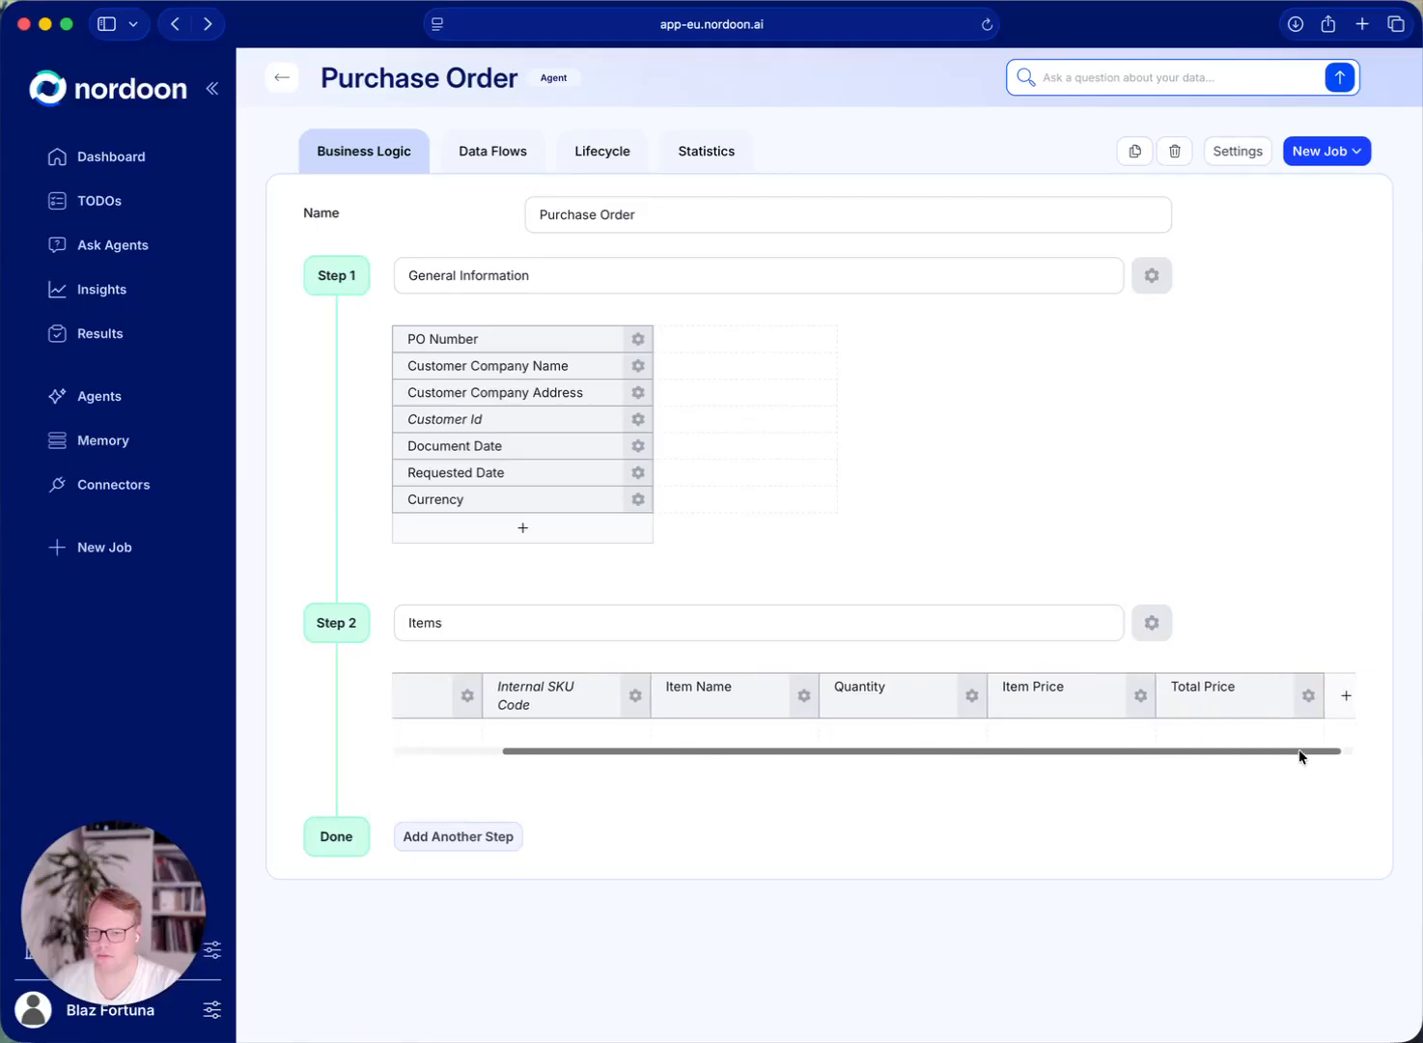
drag(1299, 752, 1146, 762)
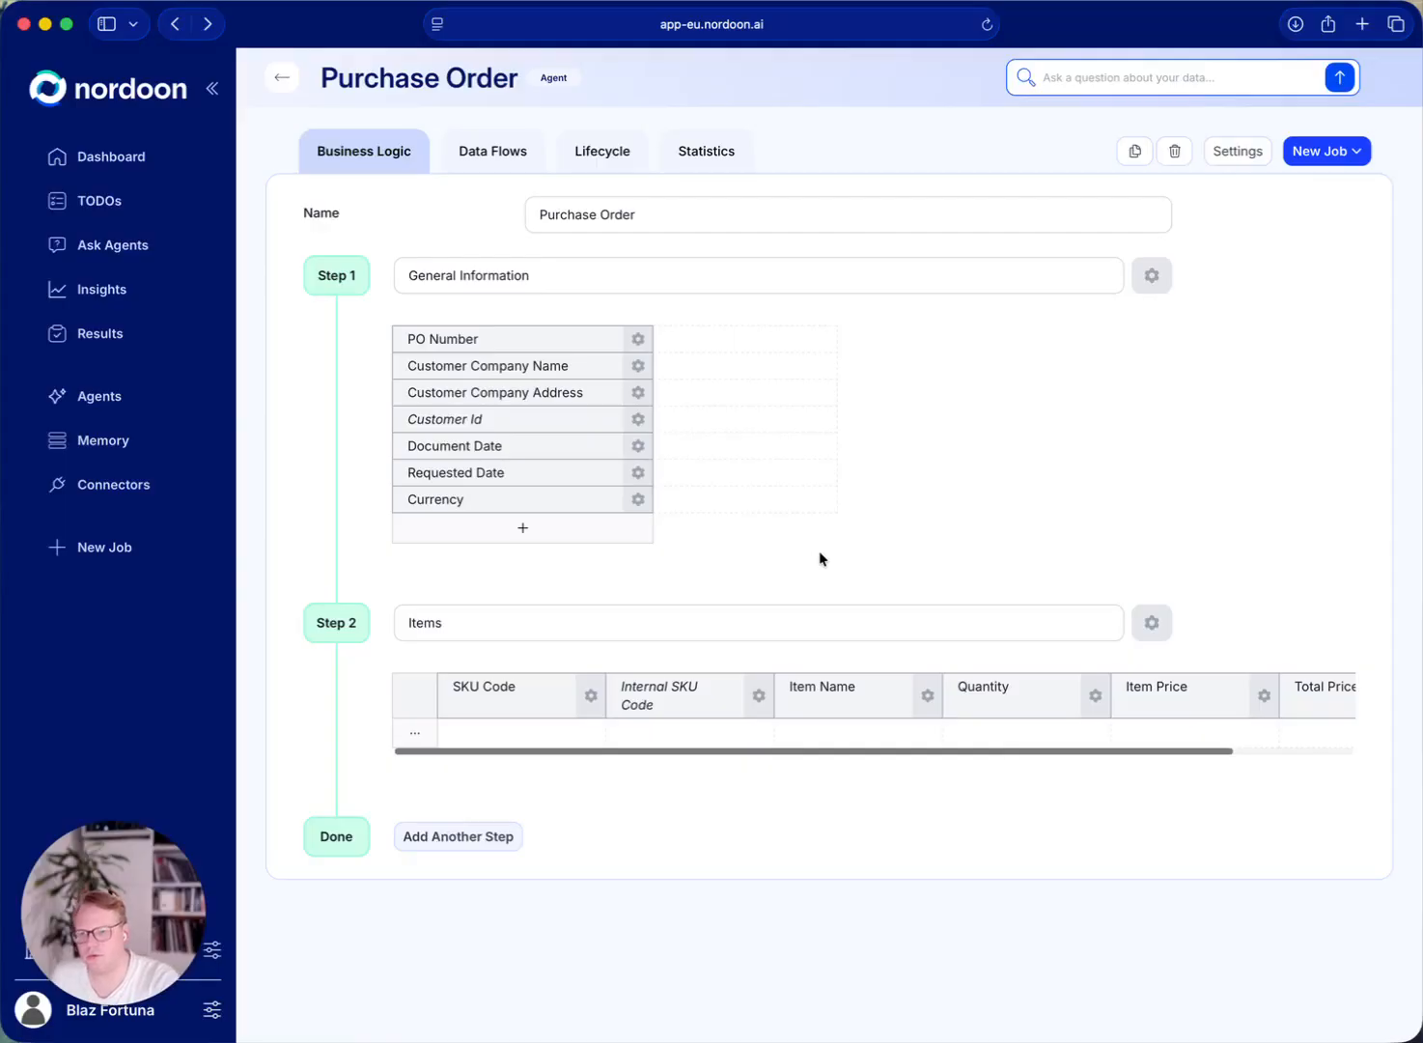
Step: Open the agent's Purchase Order Flow data flow and examine its actions and the action types available to add
click(492, 157)
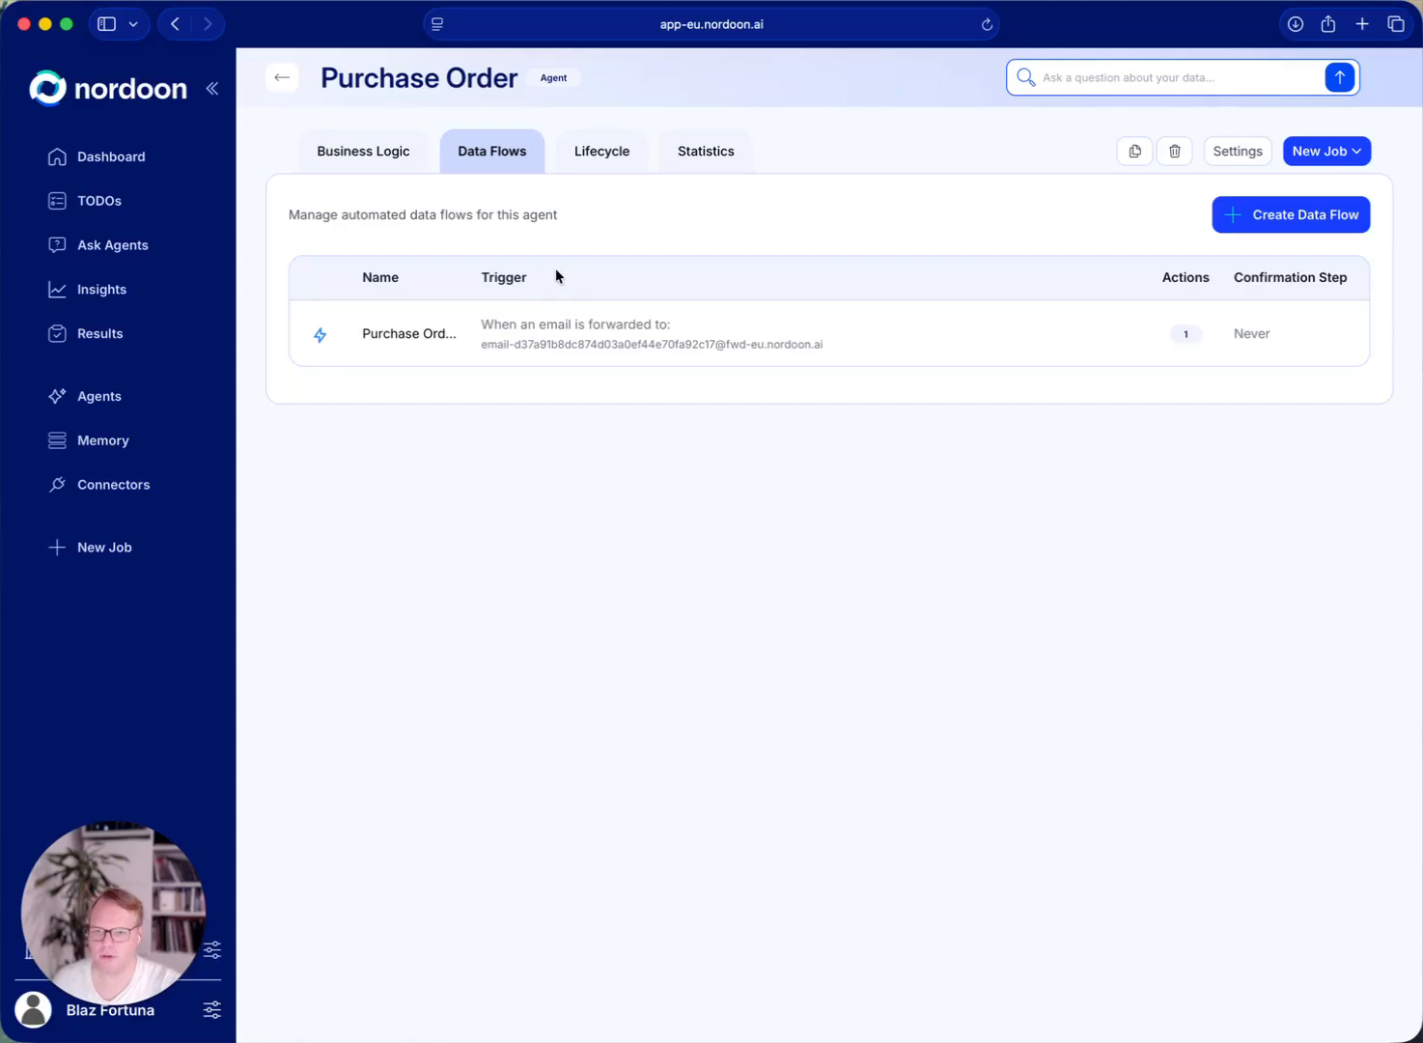
click(595, 346)
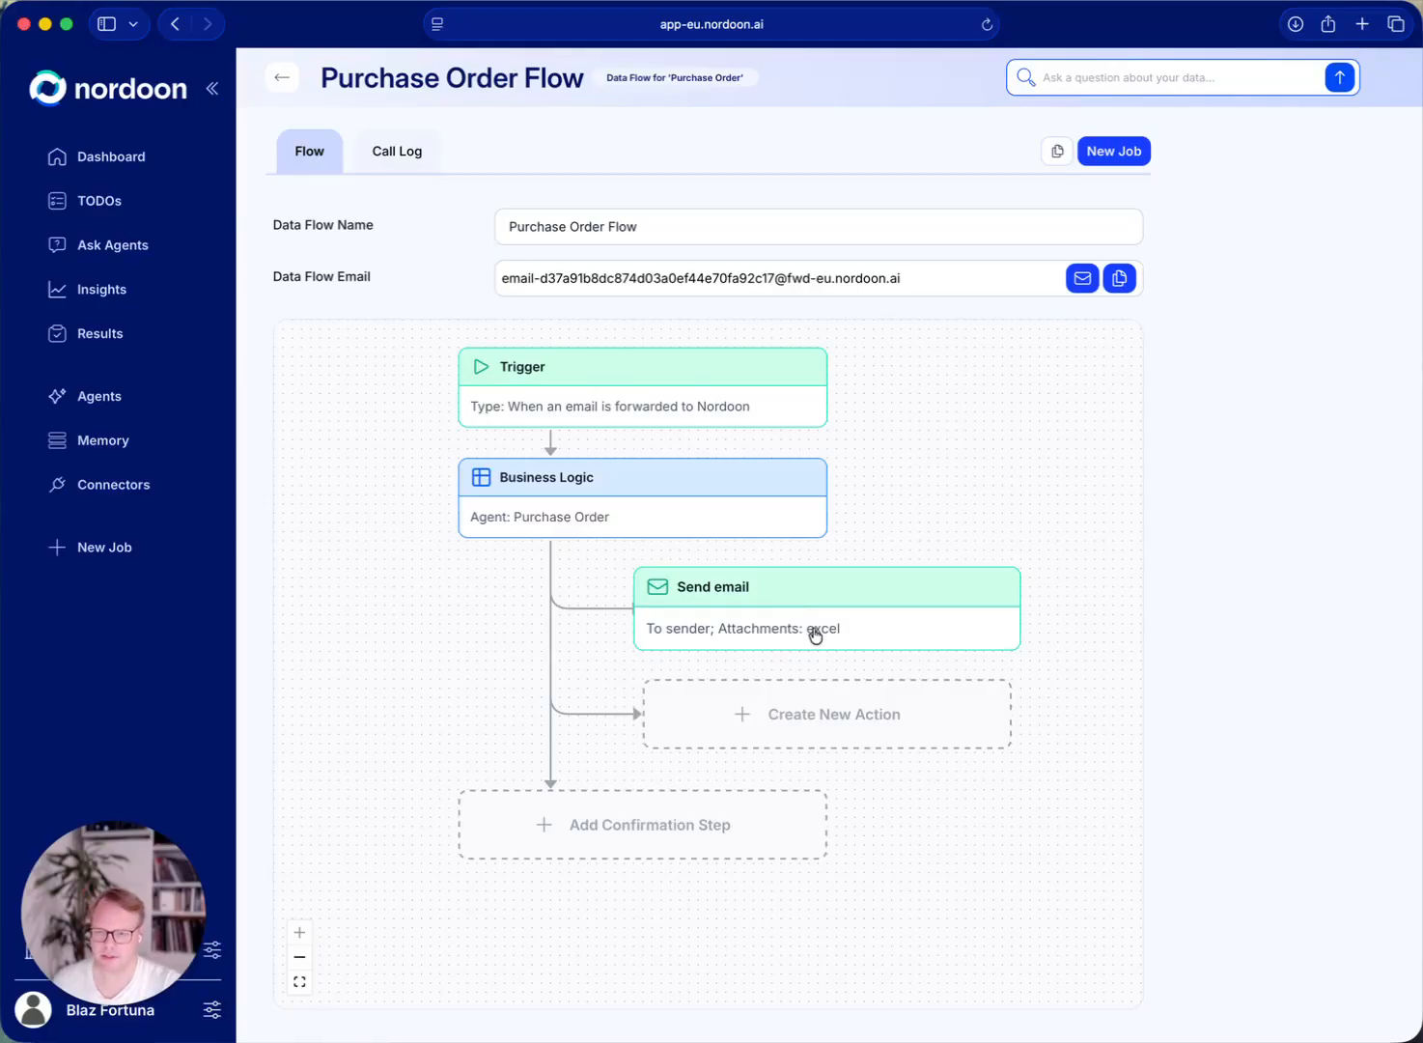
click(833, 712)
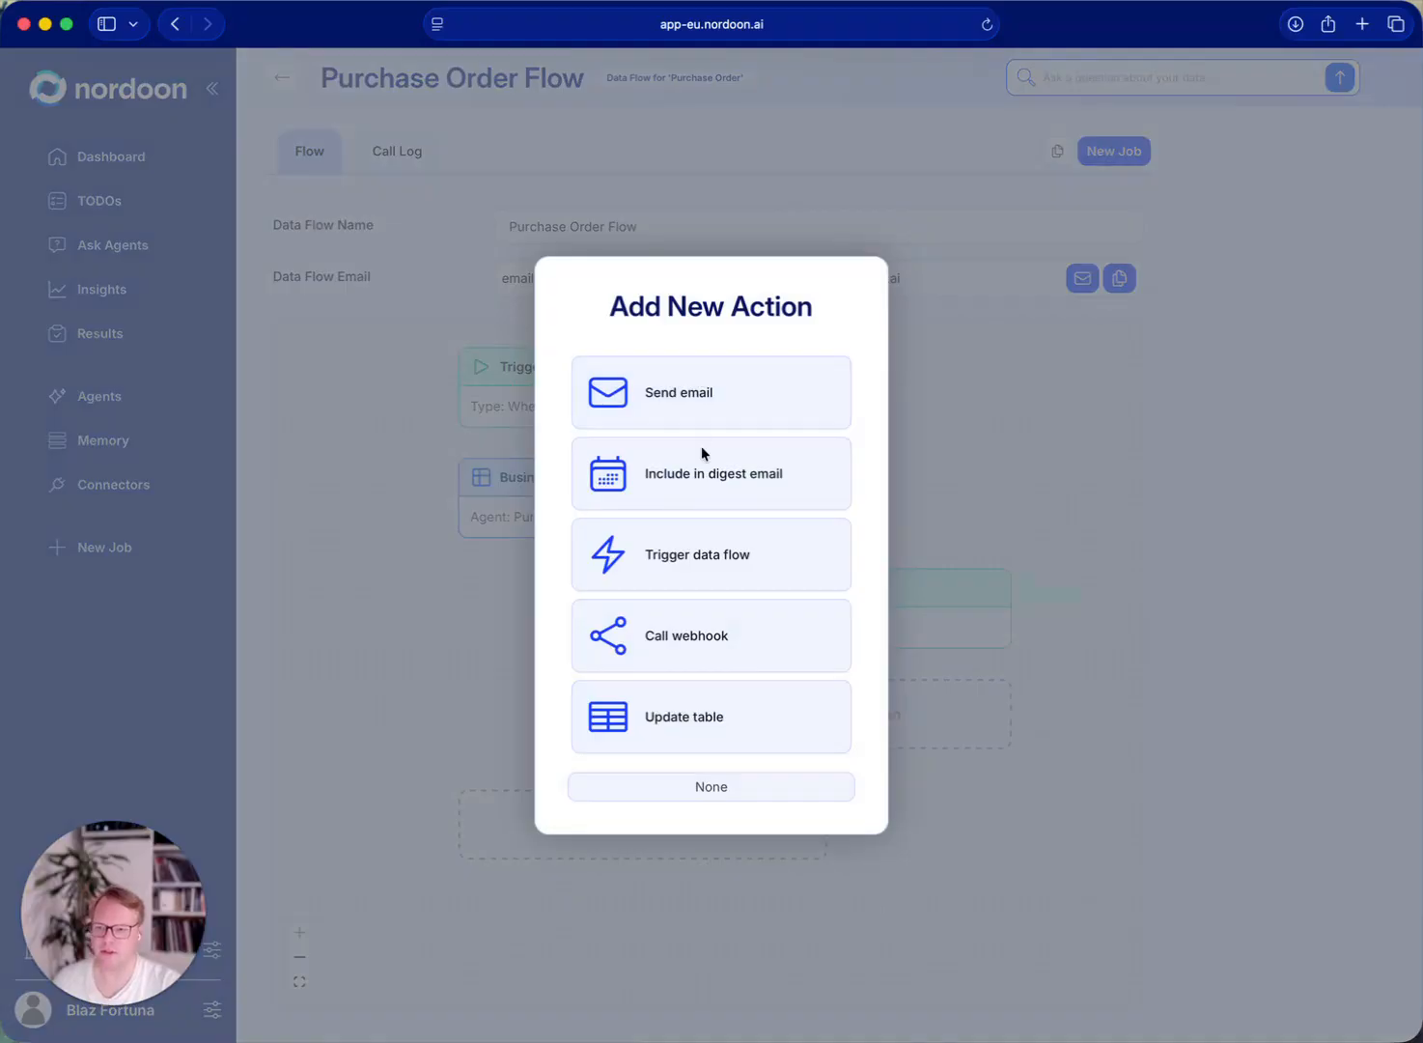
click(1098, 535)
key(super+Tab)
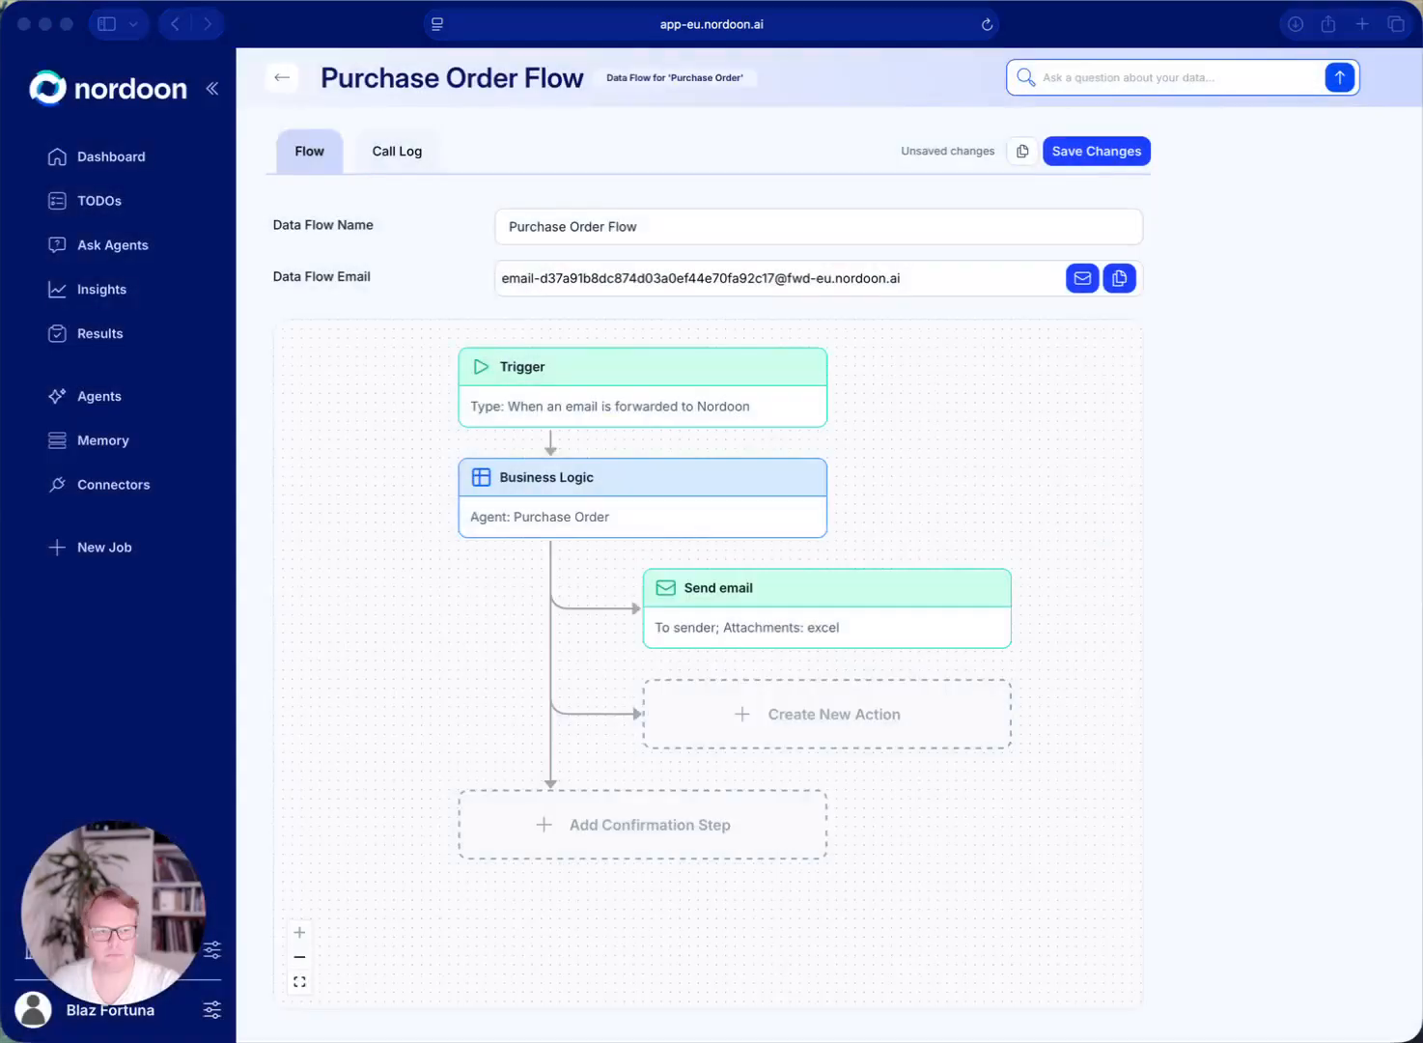
Step: Close the list of available action types and save the Purchase Order Flow data flow
click(1262, 496)
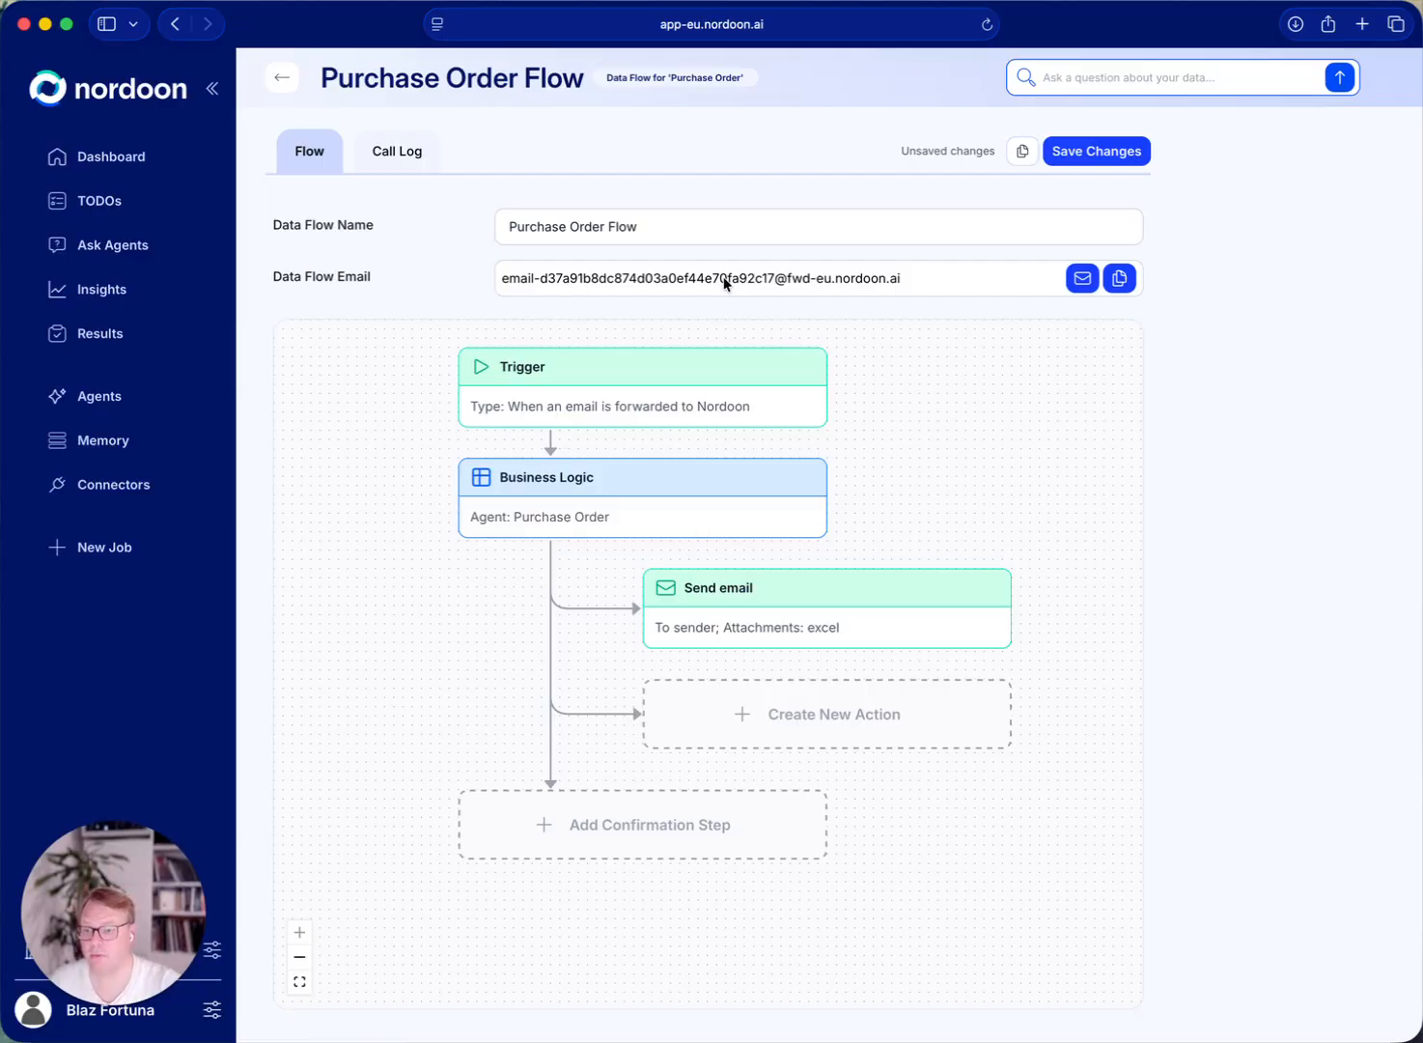
click(1111, 157)
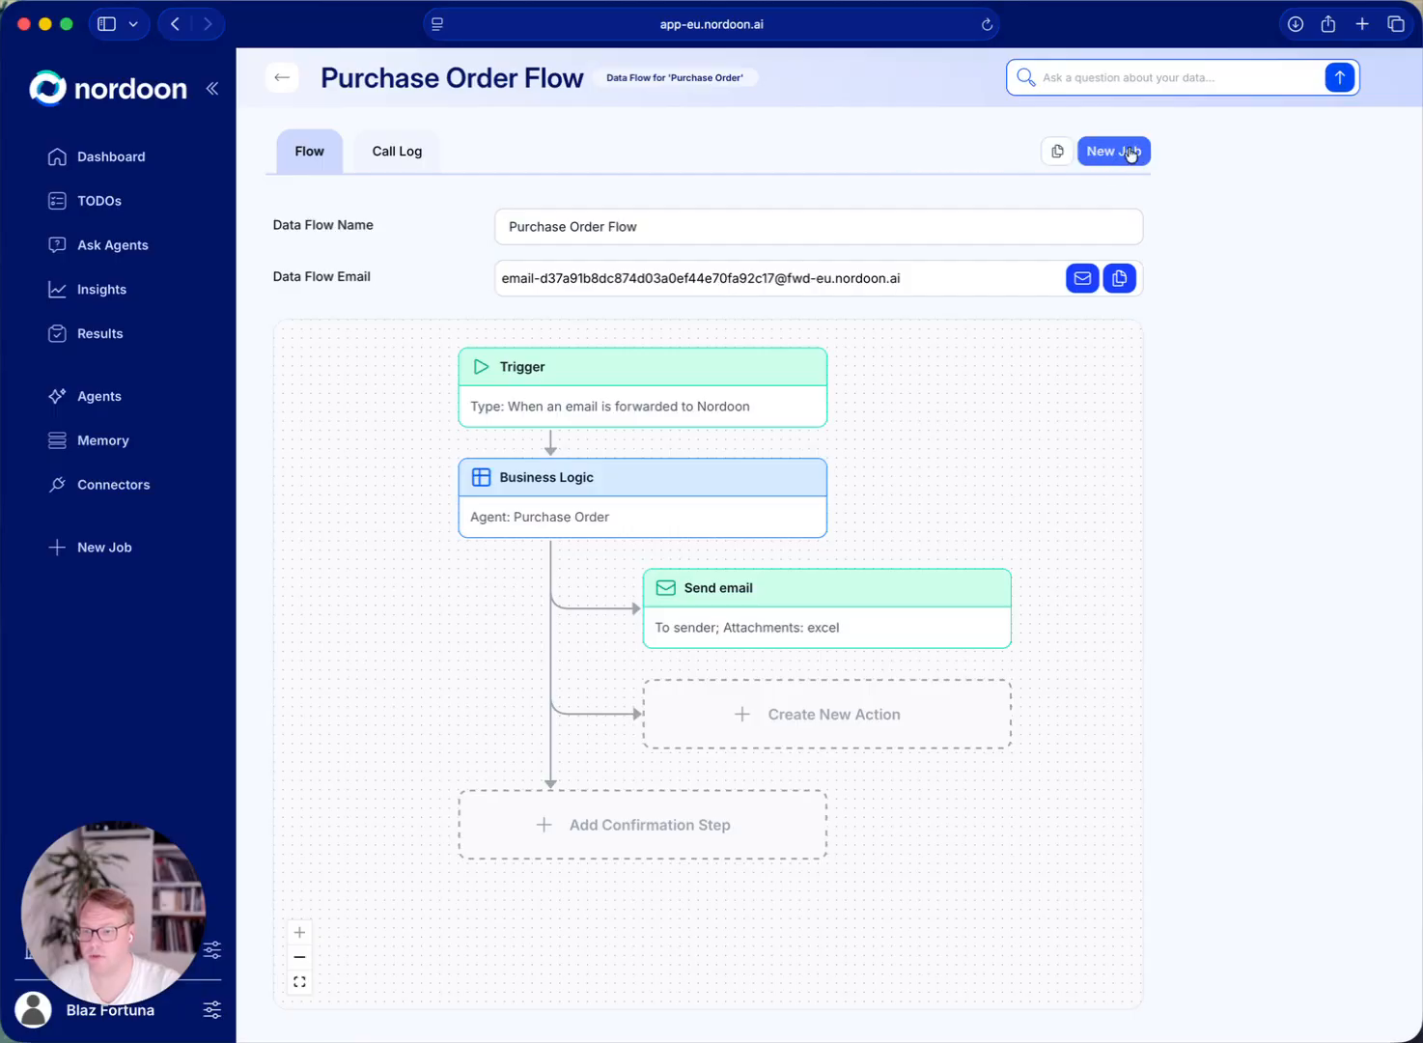
Step: Run a new Purchase Order Flow job on Dynamic Motors Corp_PO.pdf and check the extracted Customer Id and Internal SKU Code values
click(1113, 152)
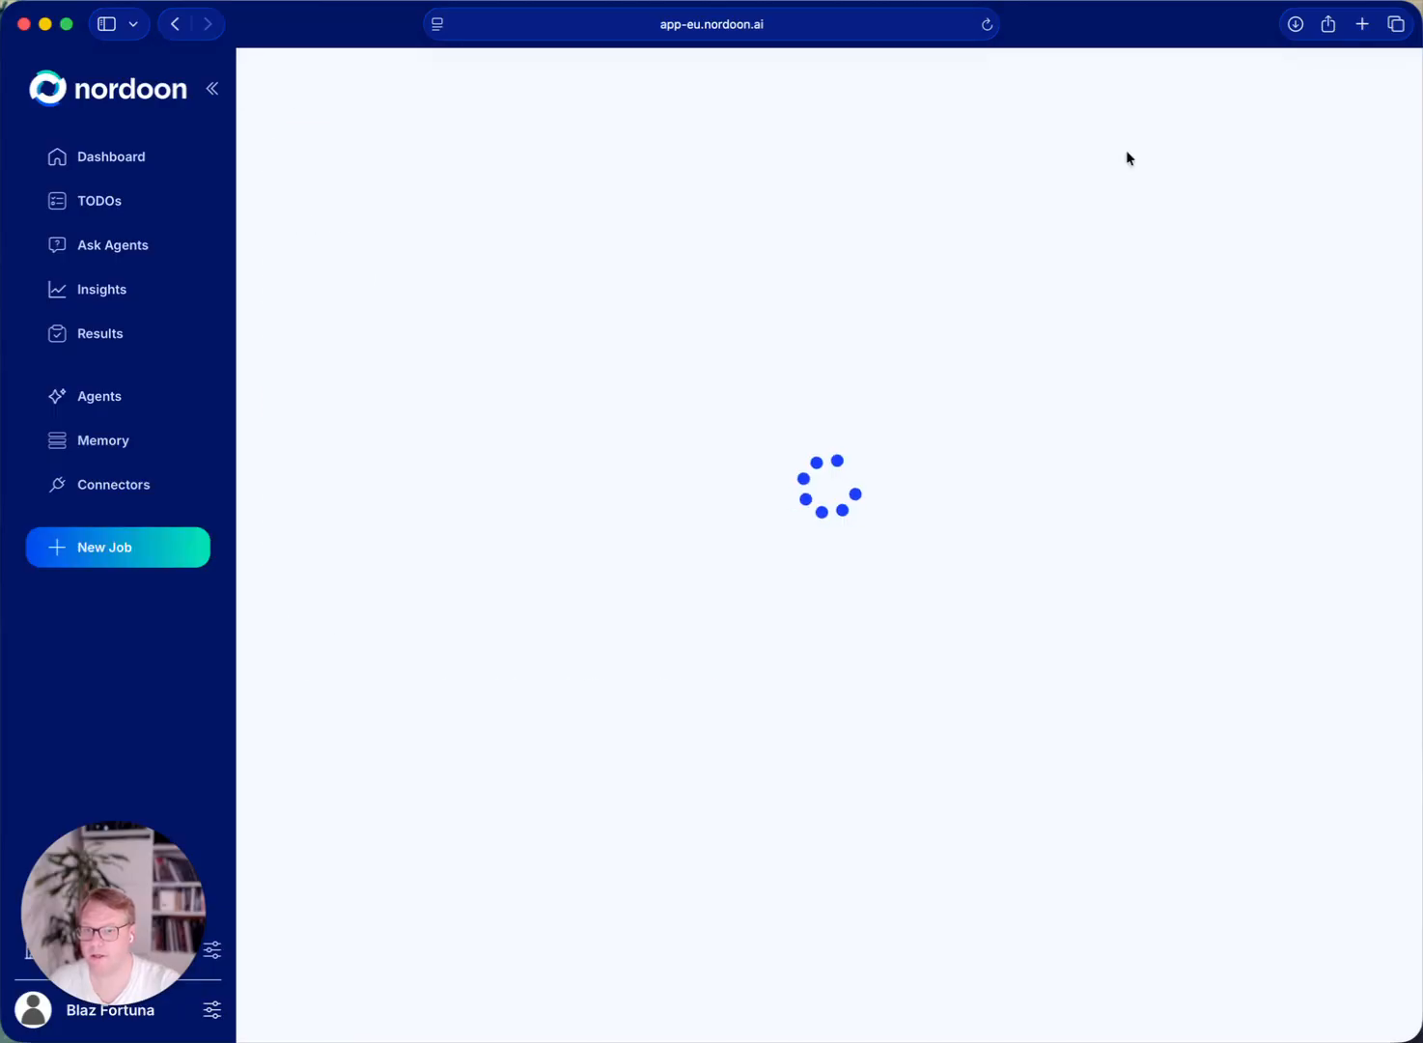
drag(1420, 367, 883, 401)
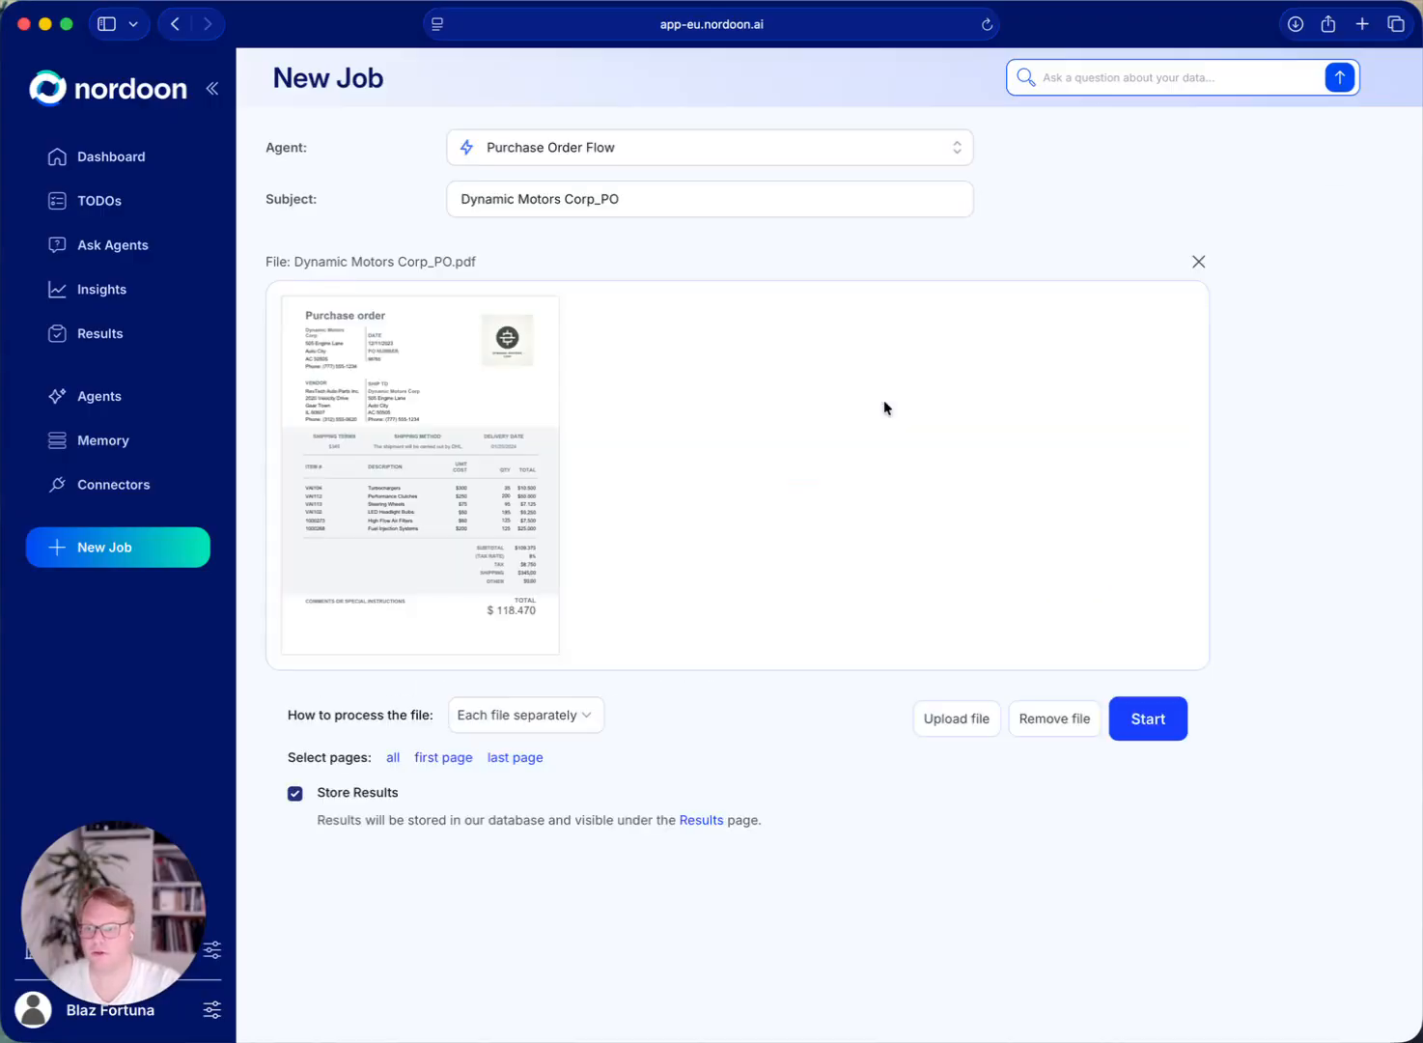
click(1148, 718)
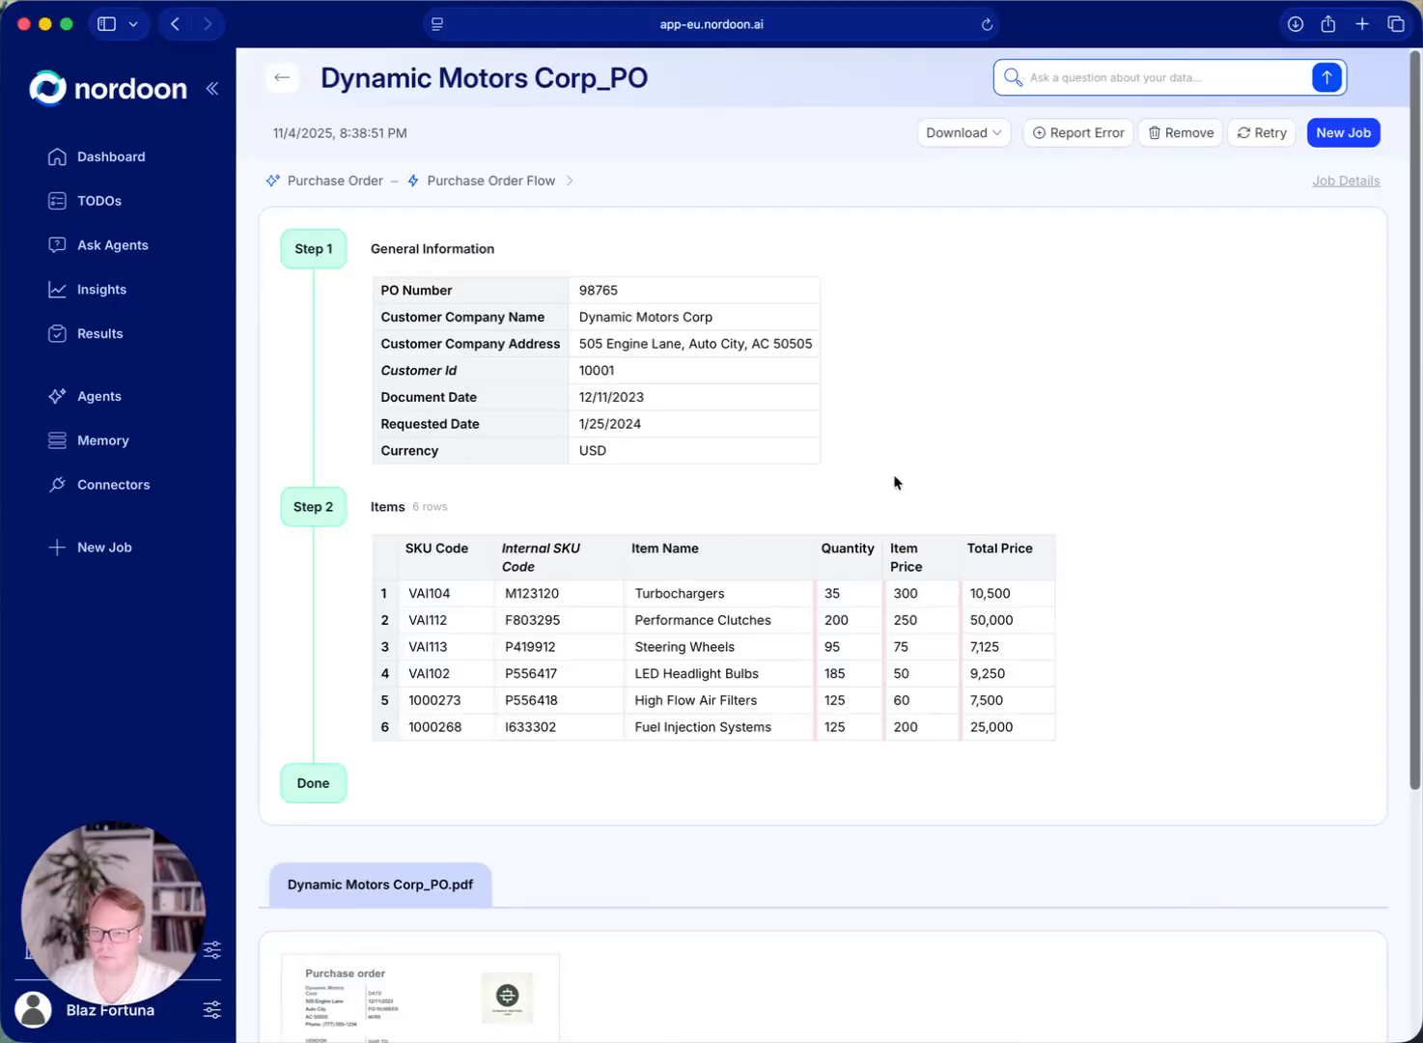
double_click(595, 370)
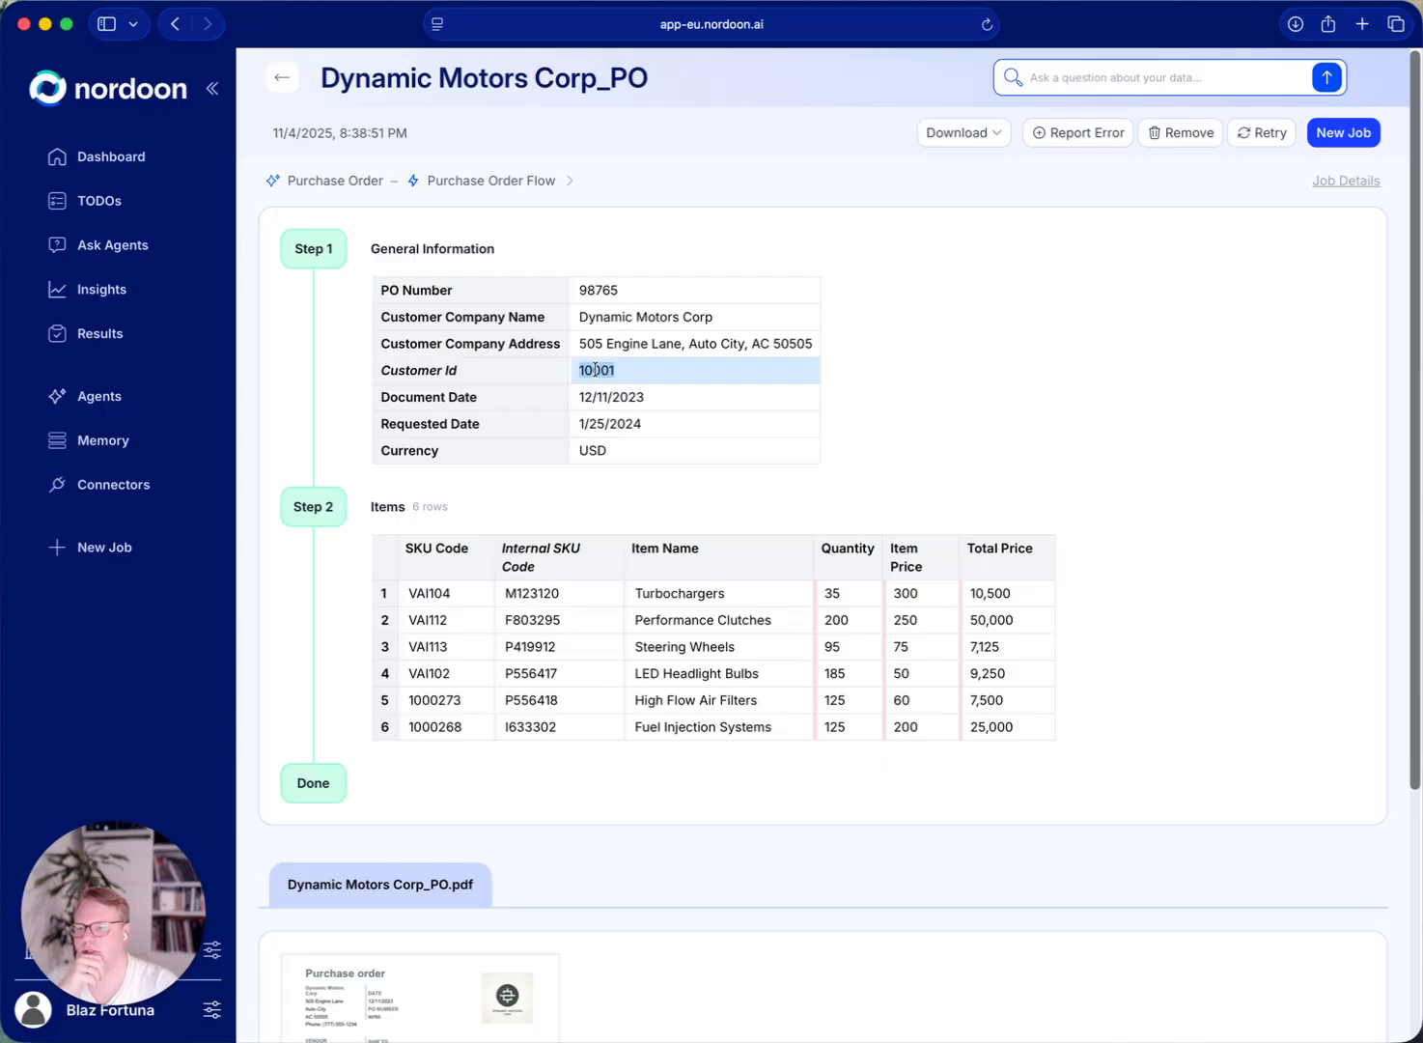
click(540, 599)
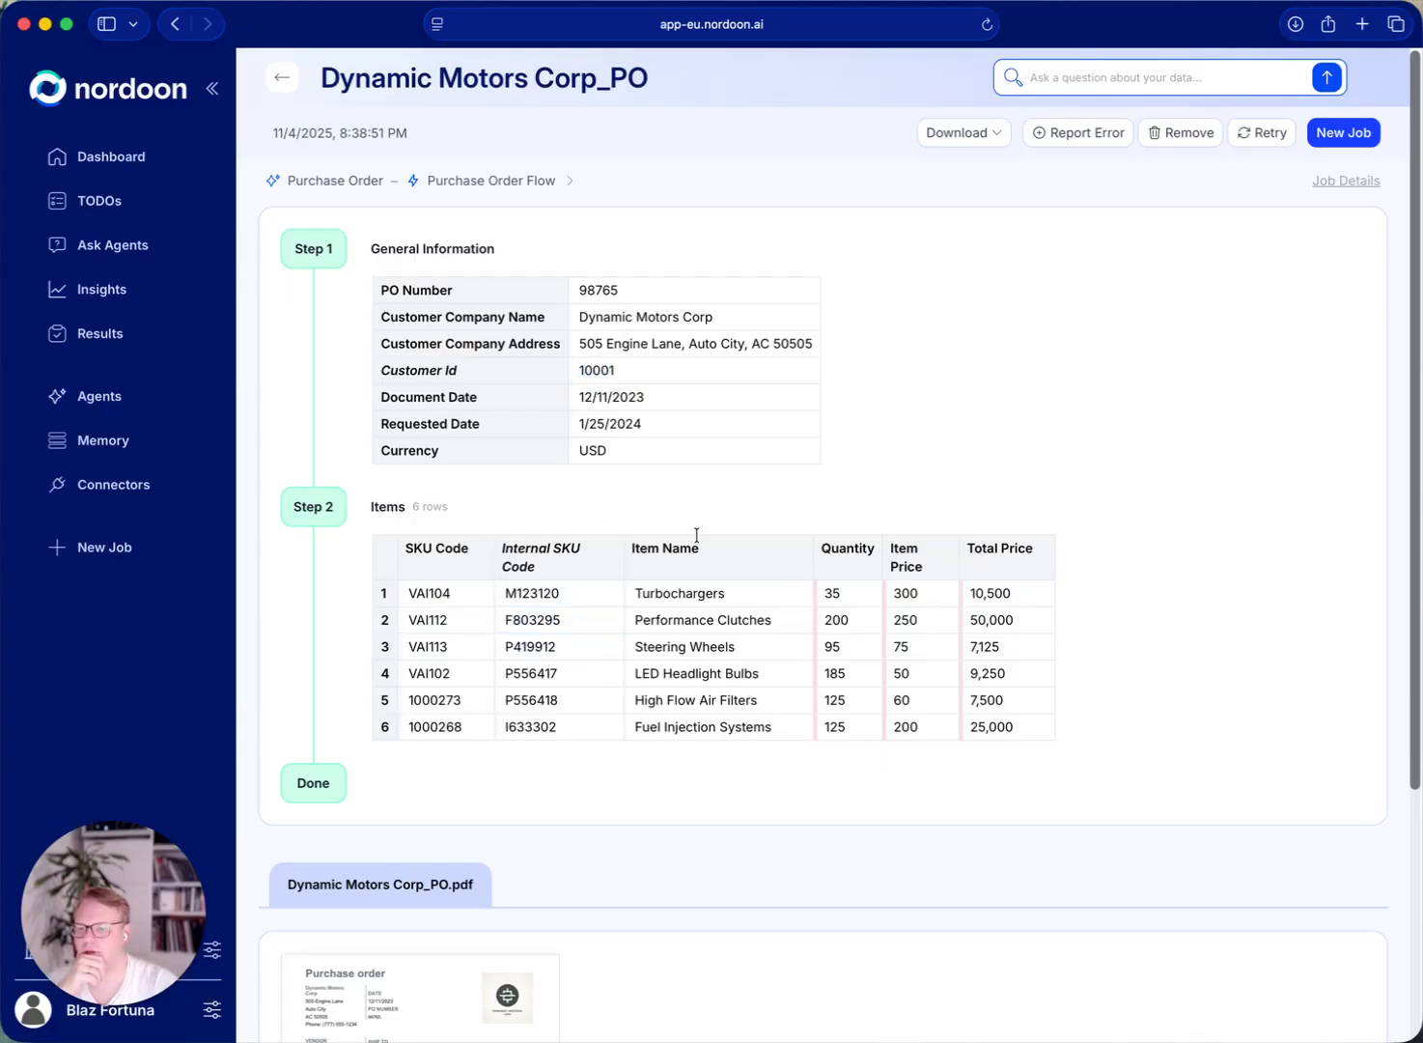